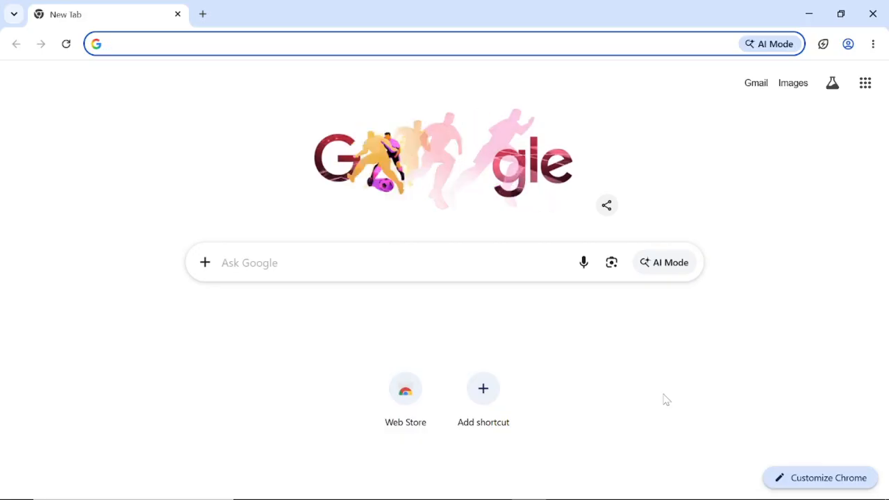
Step: Open the poultrypal.cc website
type("po")
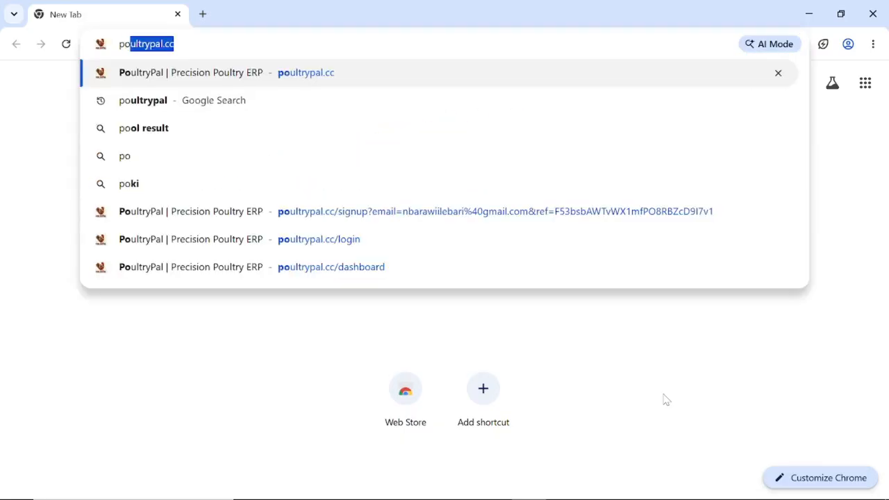
key("Right")
key("Return")
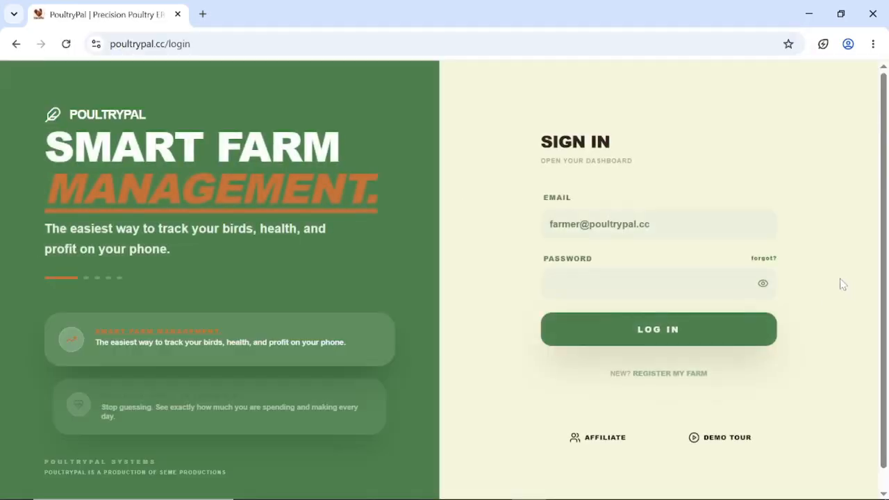
left_click(437, 44)
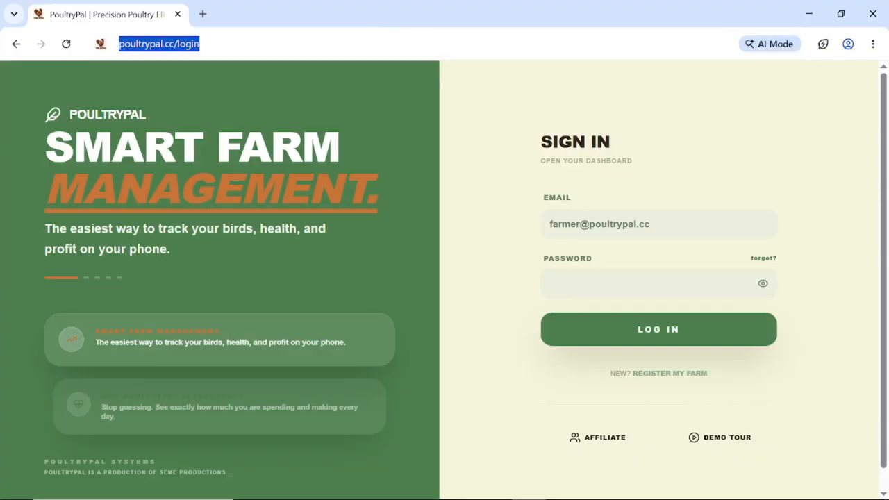
left_click(203, 14)
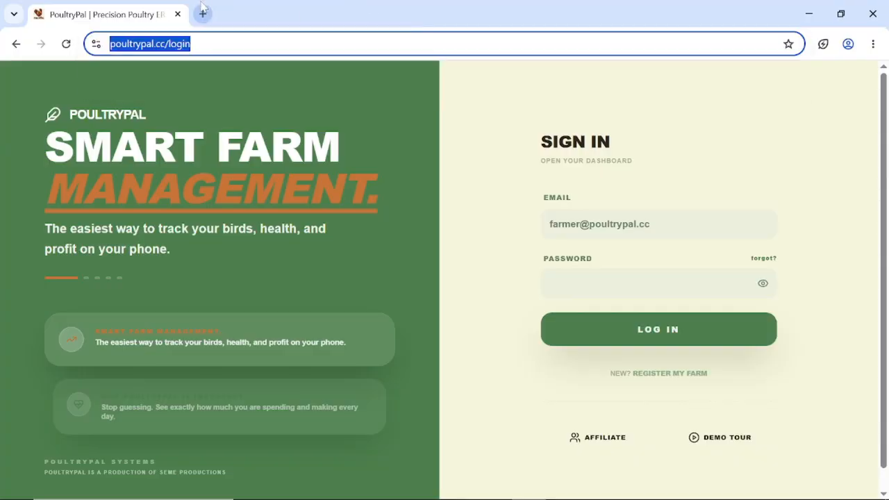
type("www.poultrypal.cc/")
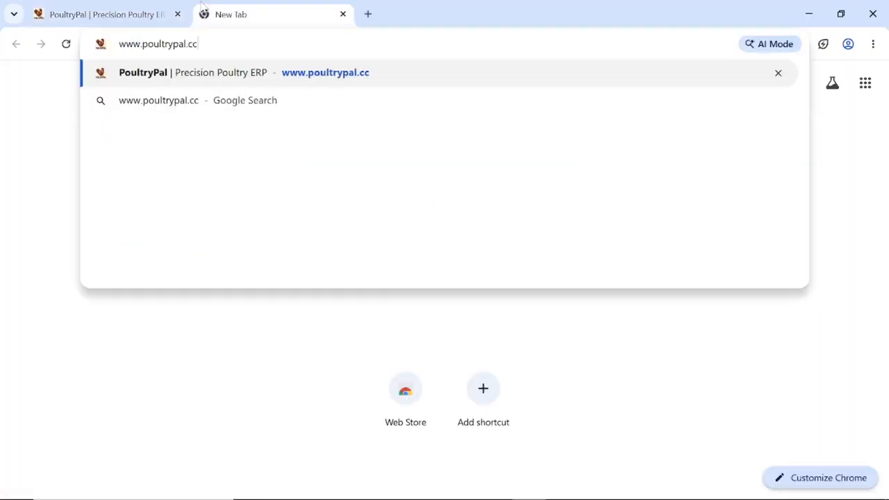
key("Return")
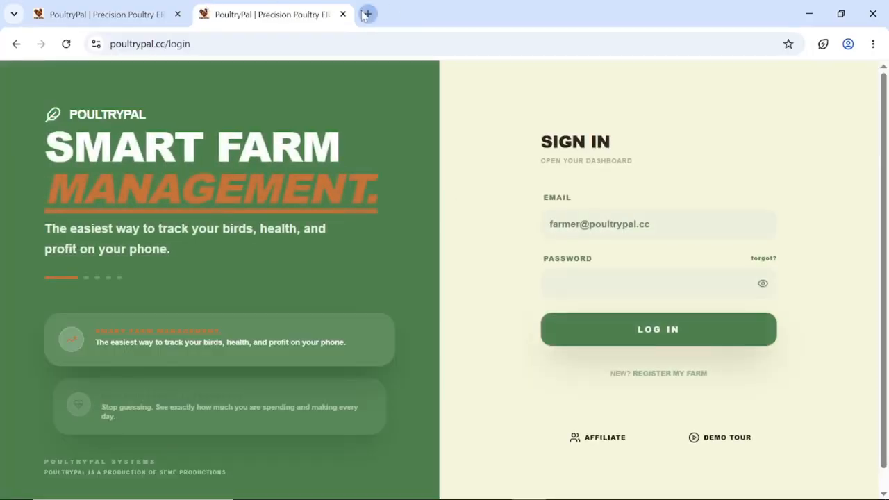
Step: Search Google for poultrypal in another new tab and open the PoultryPal | Precision Poultry ERP result
left_click(368, 14)
type("poultrypal.")
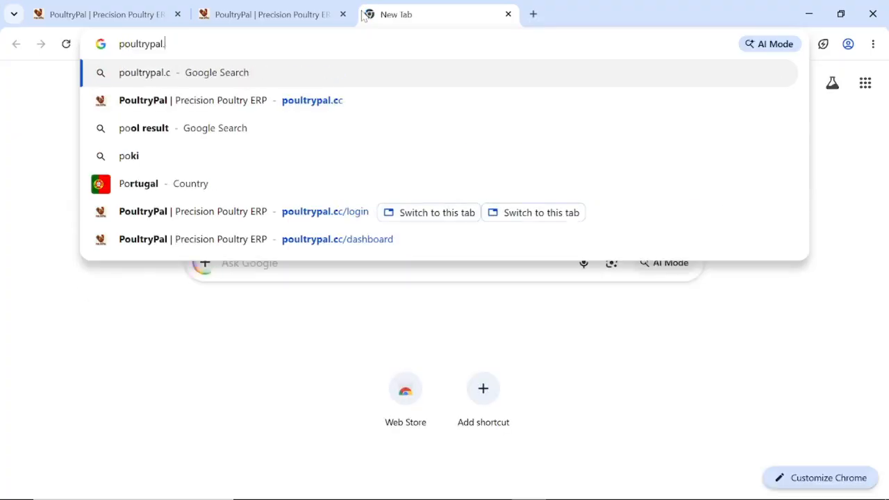
key("BackSpace")
key("Return")
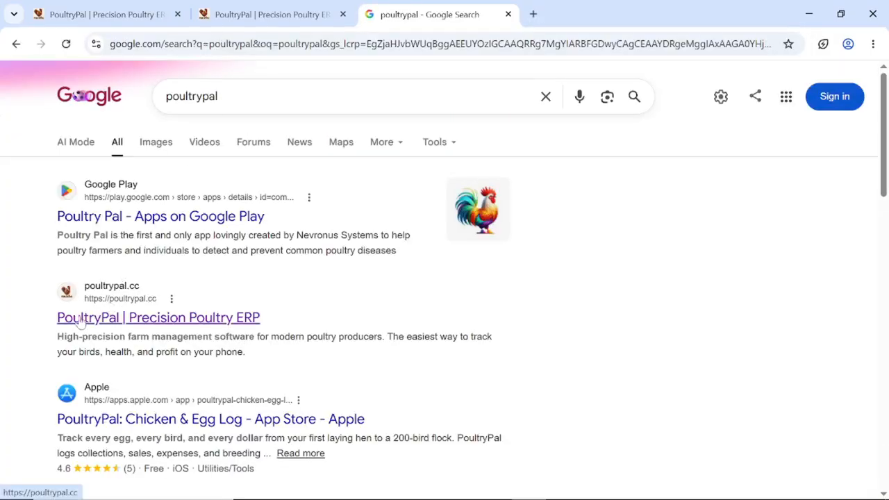
left_click(80, 319)
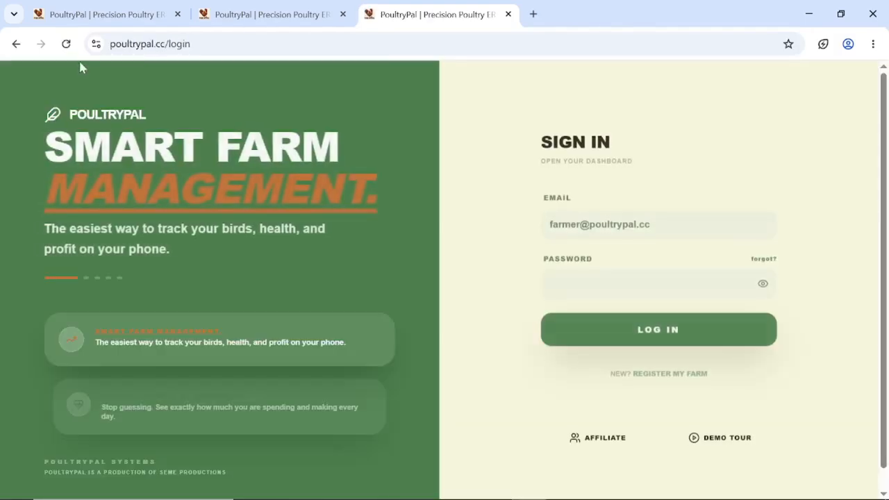
Step: Close the extra PoultryPal tabs so that only one sign-in page stays open
left_click(82, 15)
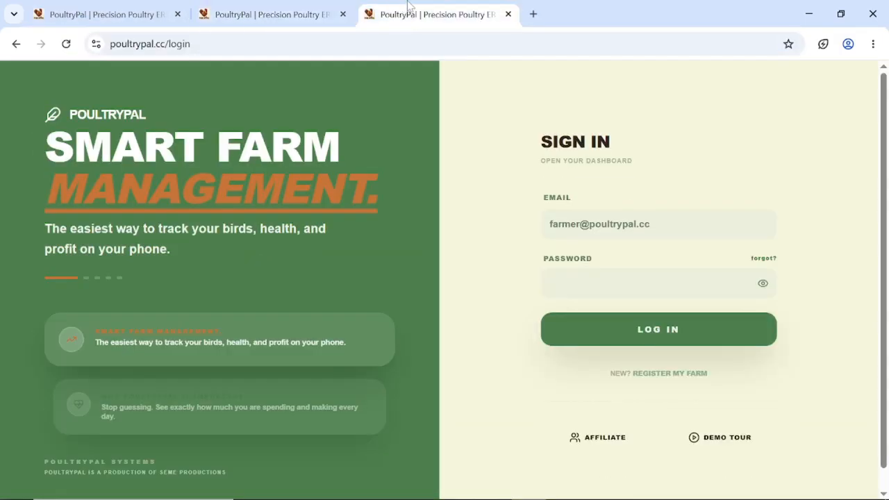
left_click(178, 13)
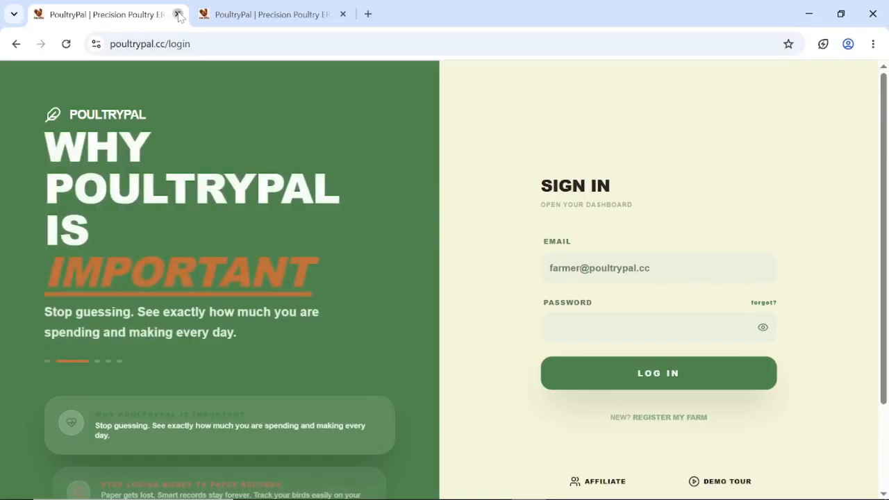
left_click(178, 14)
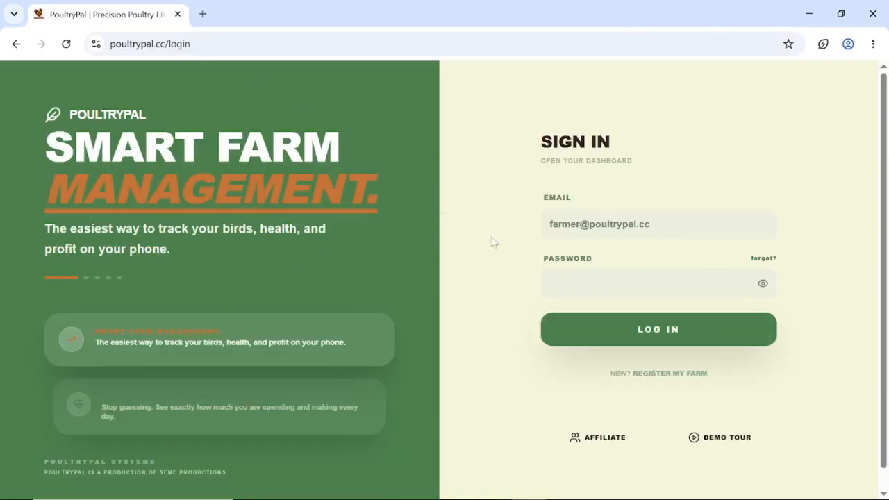
Step: Start registering a new farm with Seme High yeild farms as the farm identity, and fill in the account email
left_click(685, 374)
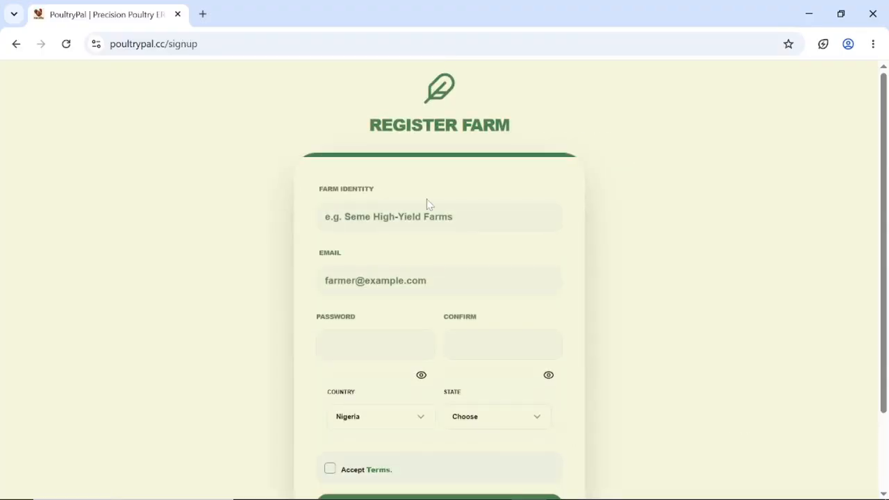
left_click(437, 216)
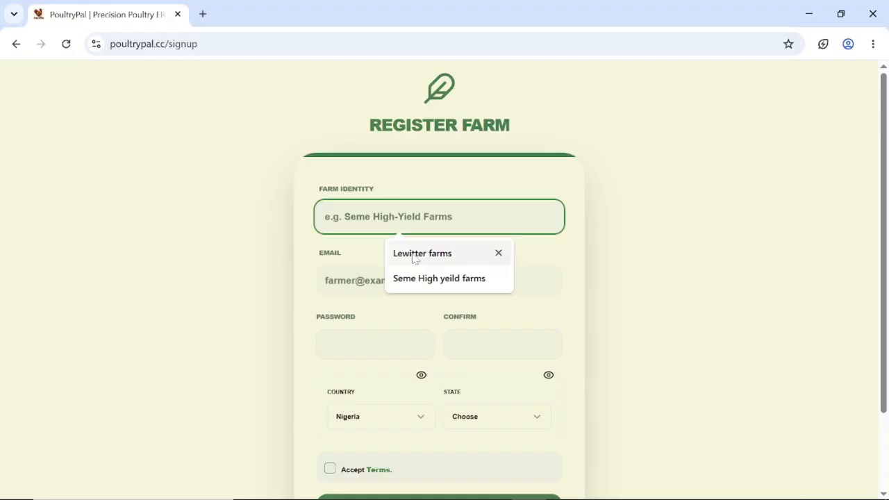
left_click(394, 281)
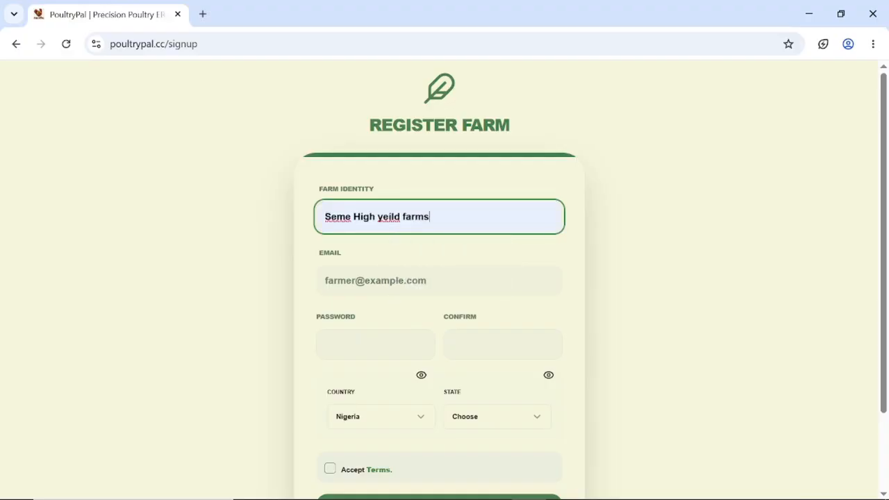
left_click(397, 281)
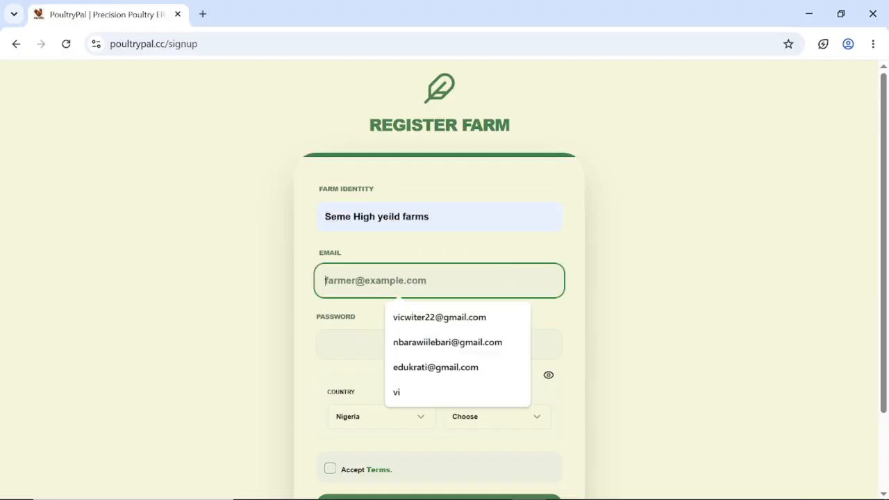
left_click(410, 319)
key("Tab")
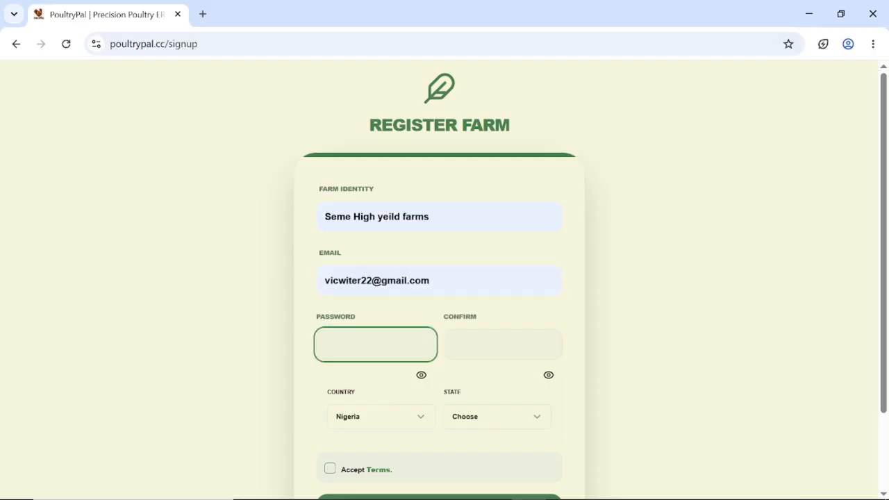
Step: Enter the account password, reveal it, and copy it into the password confirmation
type("********")
left_click(421, 374)
left_click_drag(372, 345, 261, 353)
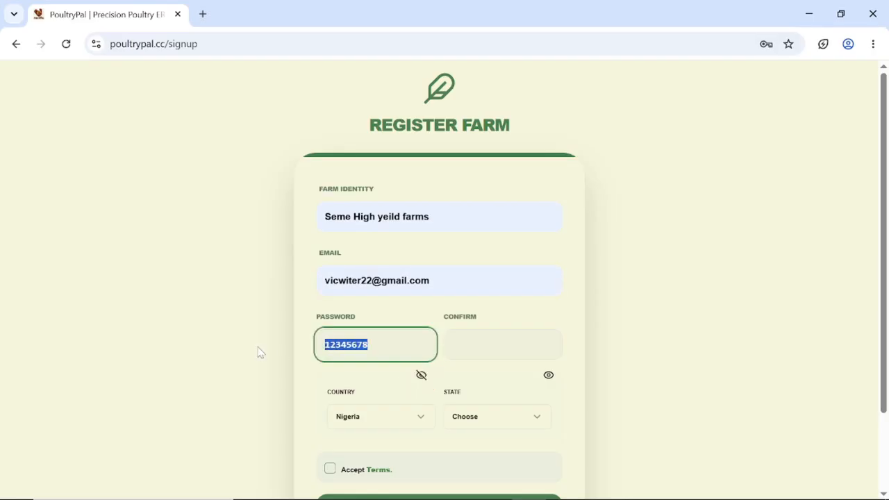
key("ctrl+c")
key("Tab")
key("ctrl+v")
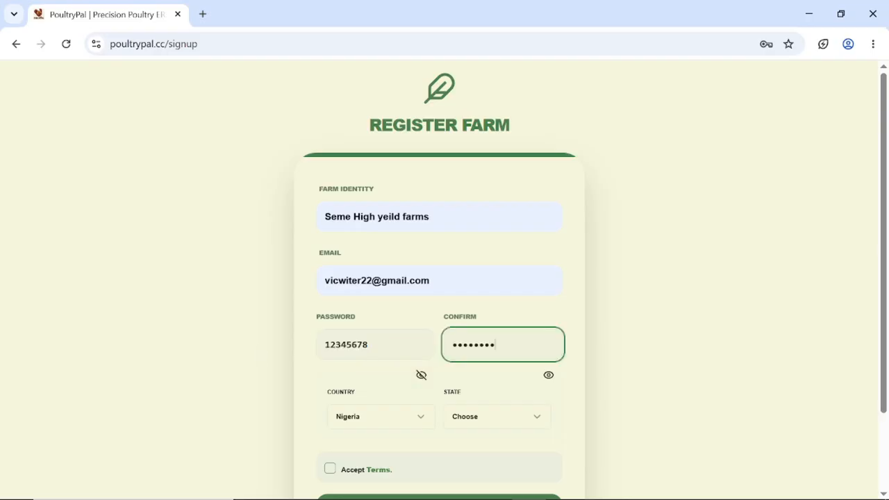
Step: Set the farm's state to Rivers
left_click(478, 420)
key("r")
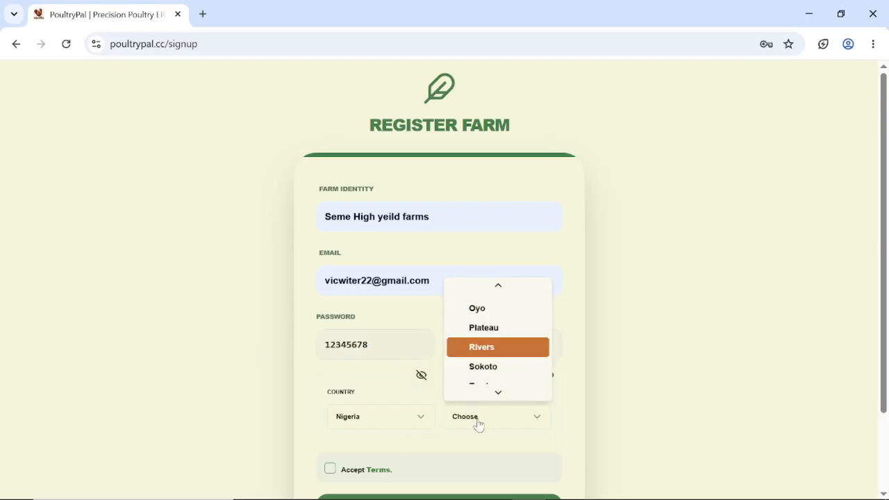
key("Return")
right_click(477, 420)
left_click(266, 428)
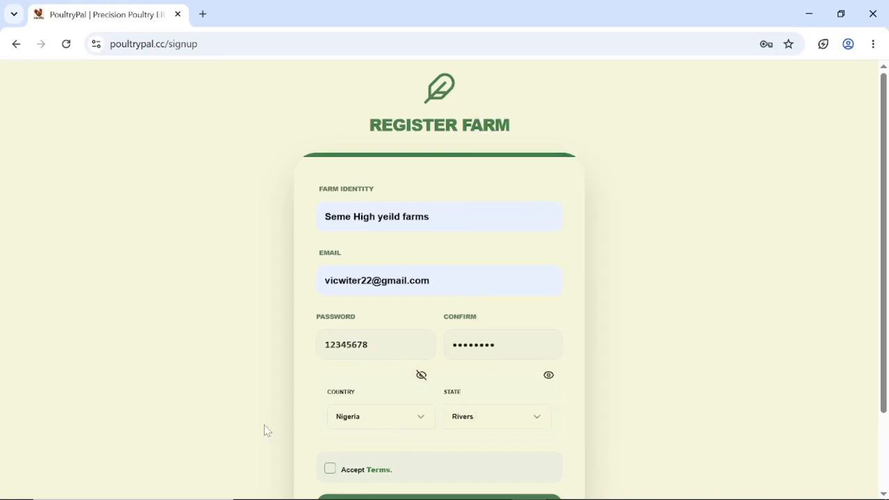
Step: Accept the Terms and create the farm account
left_click_drag(290, 455, 321, 480)
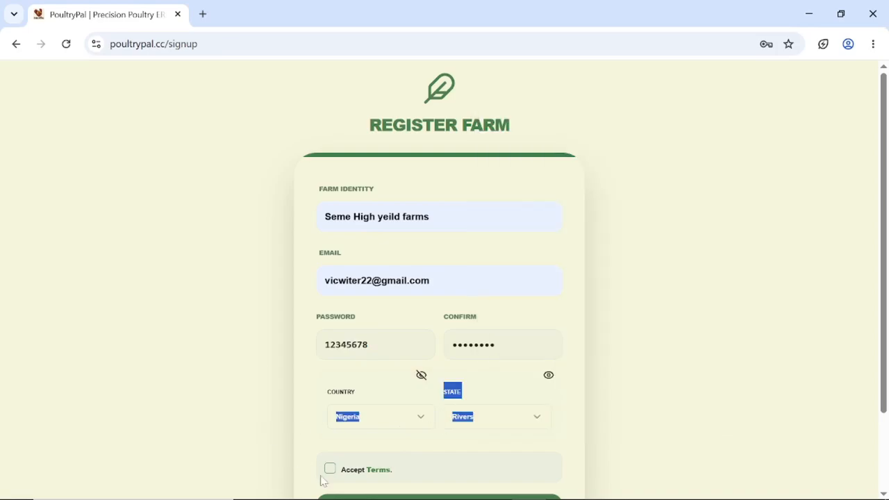
left_click(324, 479)
left_click(330, 471)
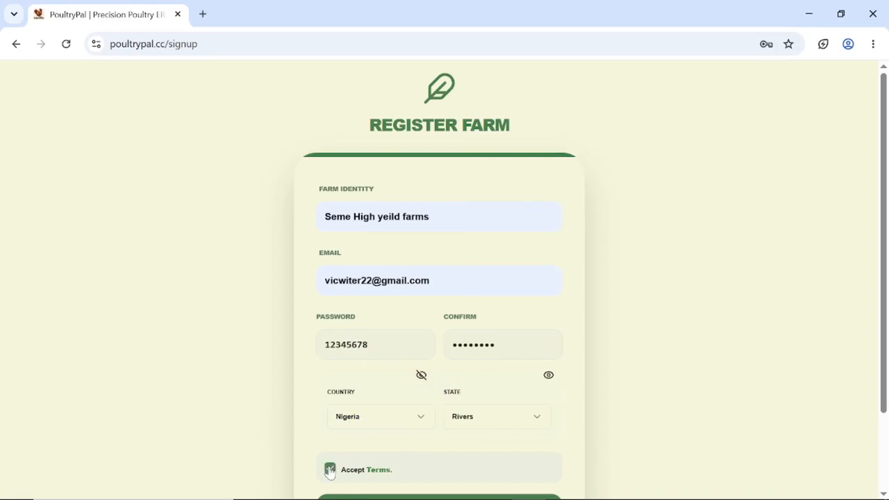
left_click(330, 471)
left_click(329, 470)
scroll(310, 408, "down", 2)
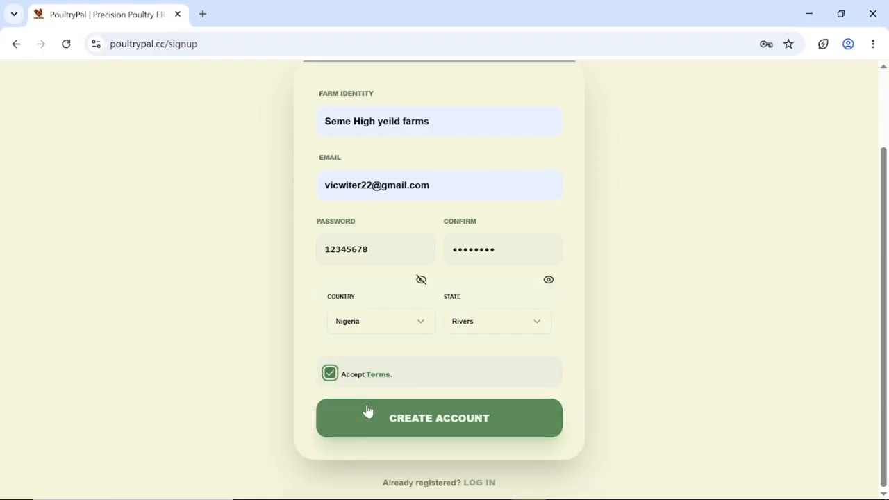
left_click(367, 411)
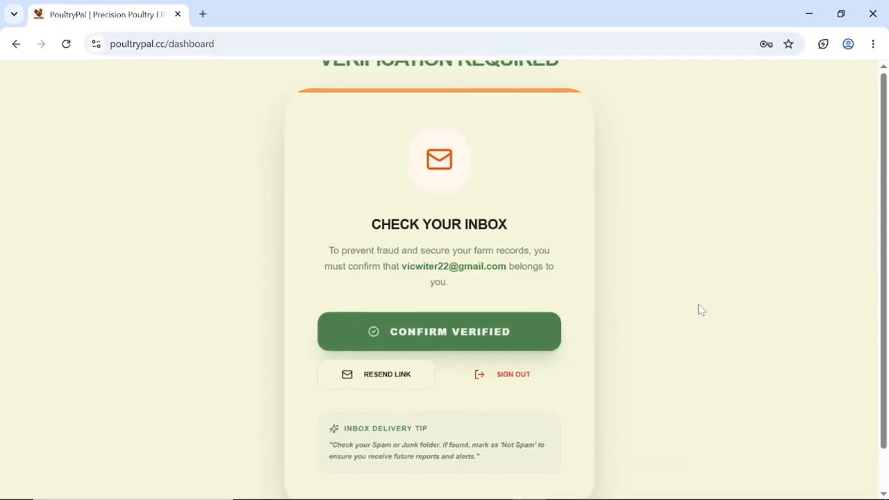
Step: Switch to Gmail in the other browser, refresh the inbox, and dismiss the desktop notification prompt
key("alt+Tab")
key("alt+Tab")
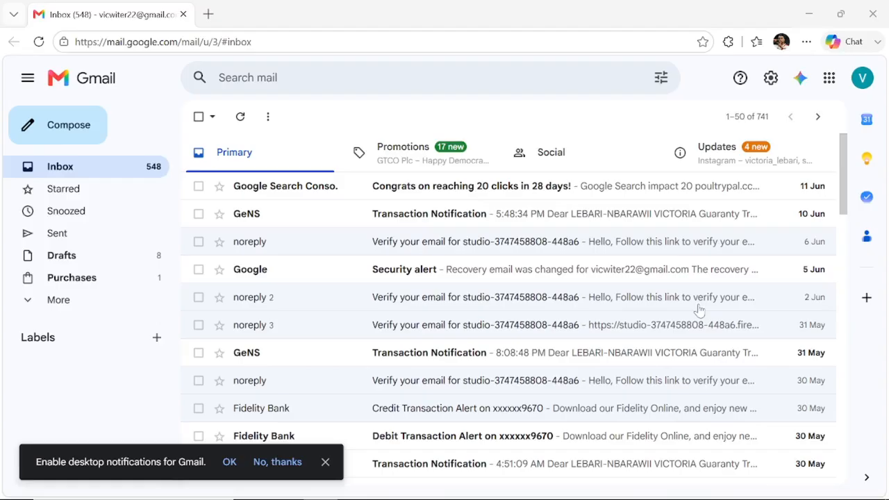
left_click(240, 117)
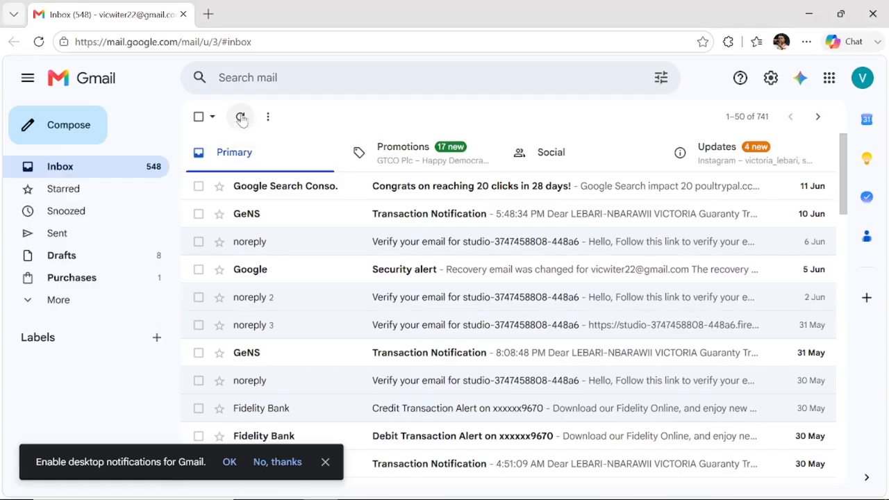
left_click(325, 463)
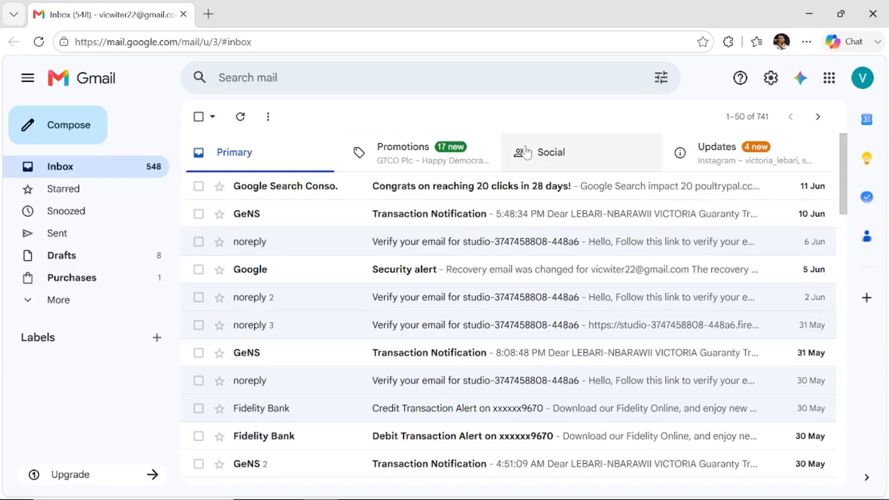
Step: Open the newest noreply verification email in the Spam folder and report it as not spam
left_click(73, 306)
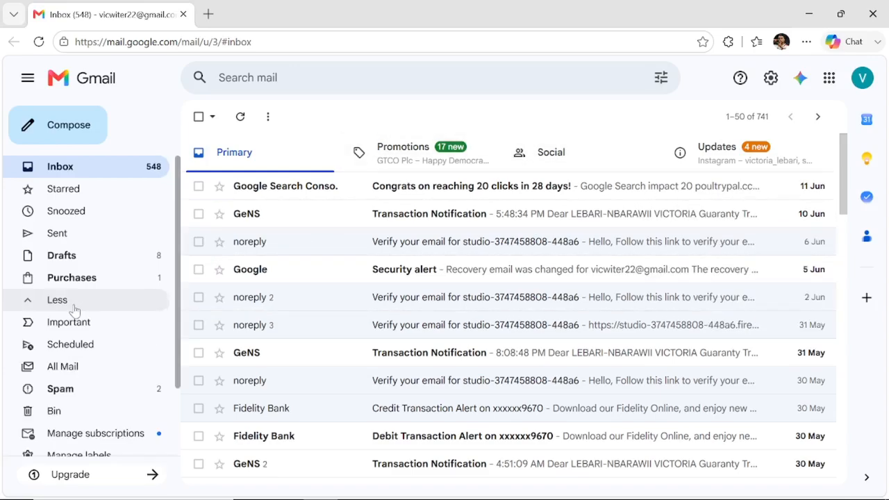
left_click(144, 392)
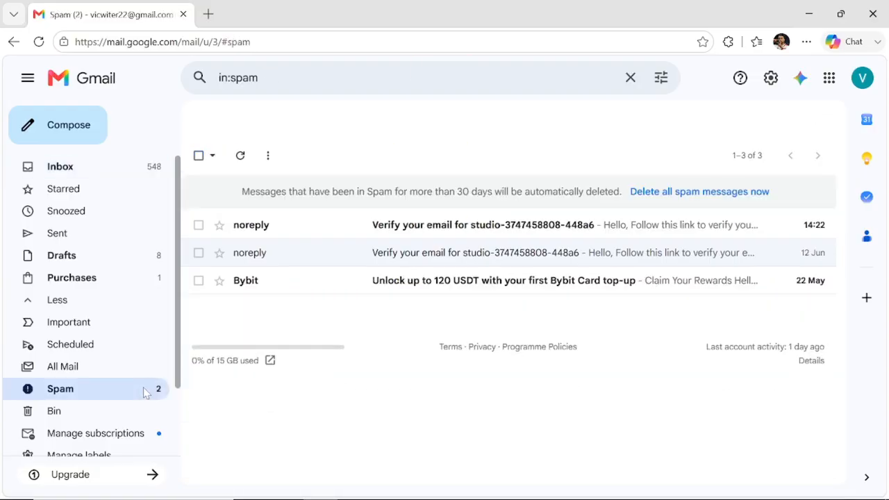
left_click(388, 221)
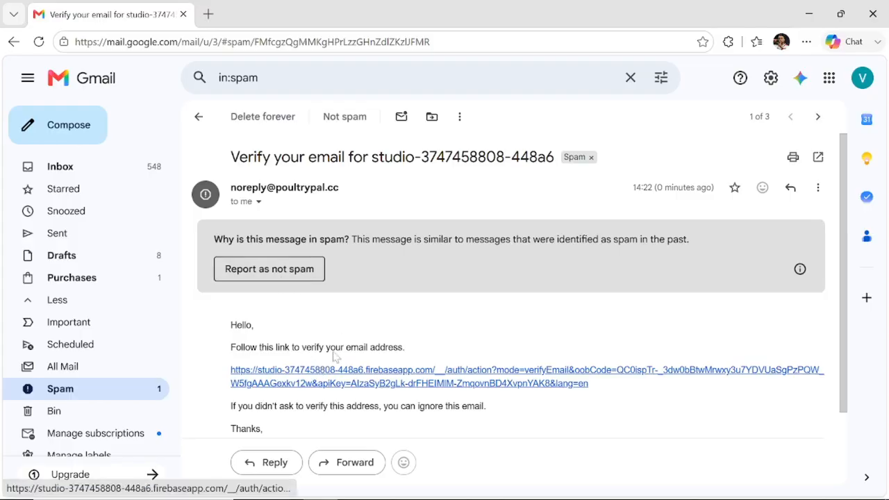
left_click(262, 277)
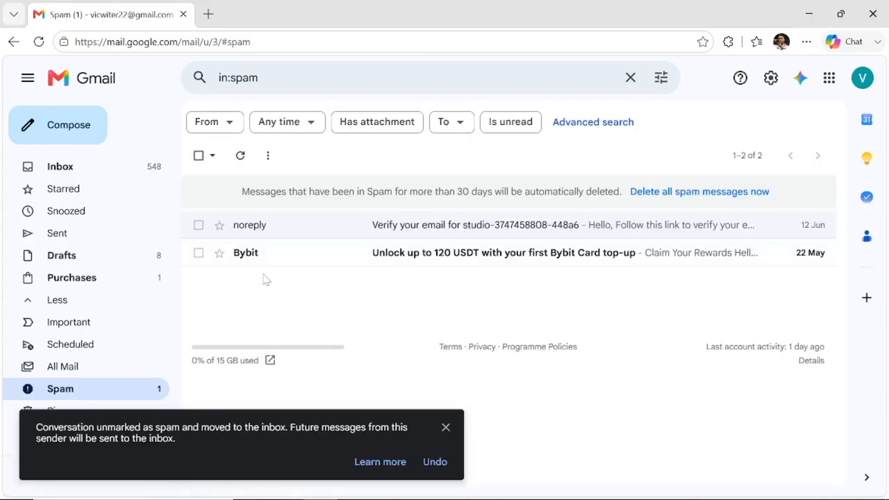
Step: Open the newest noreply verification email in the inbox and follow its link to verify the email address
left_click(56, 177)
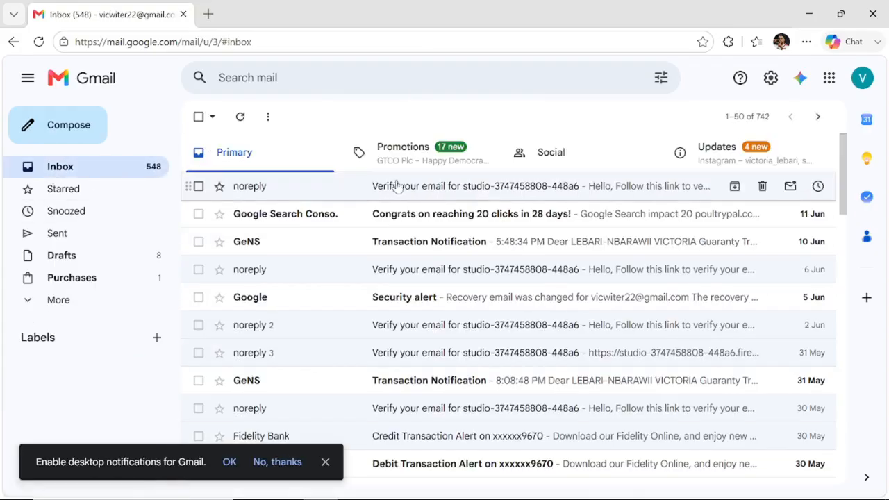
left_click(396, 187)
left_click(424, 280)
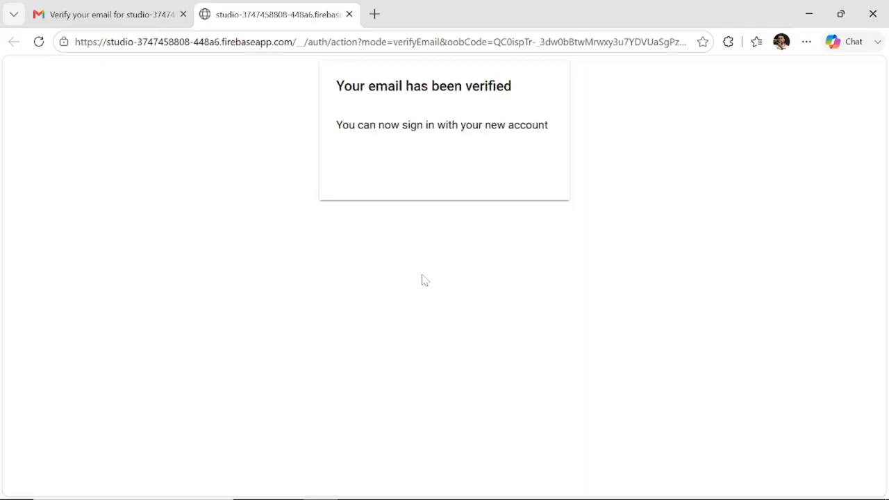
Step: Switch back to PoultryPal in the other browser and confirm that the email address is verified
key("alt+Tab")
key("alt+Tab")
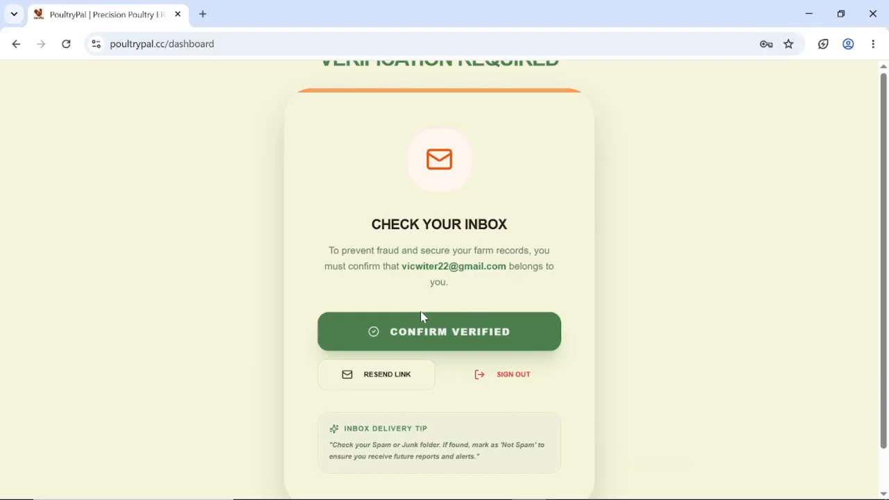
left_click(425, 331)
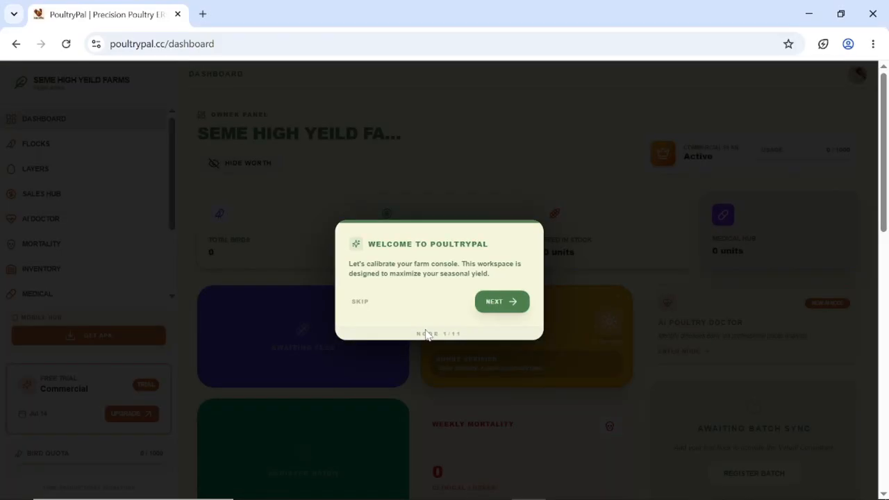
Step: Go through all 11 nodes of the welcome tour and finish it on the Flock Hub page
left_click(496, 303)
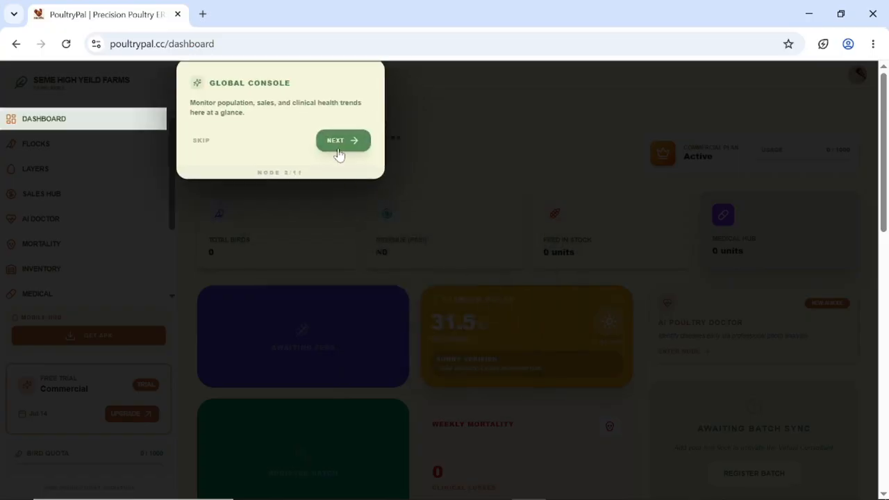
left_click(338, 148)
left_click(501, 301)
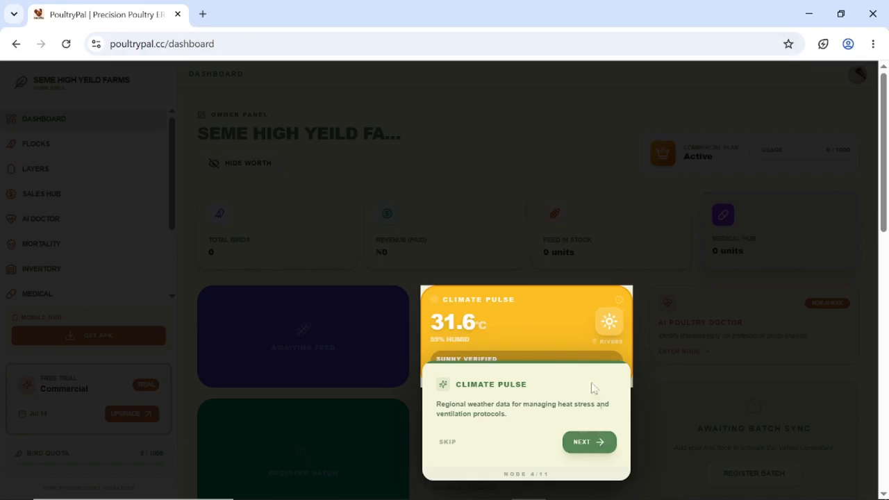
left_click(594, 443)
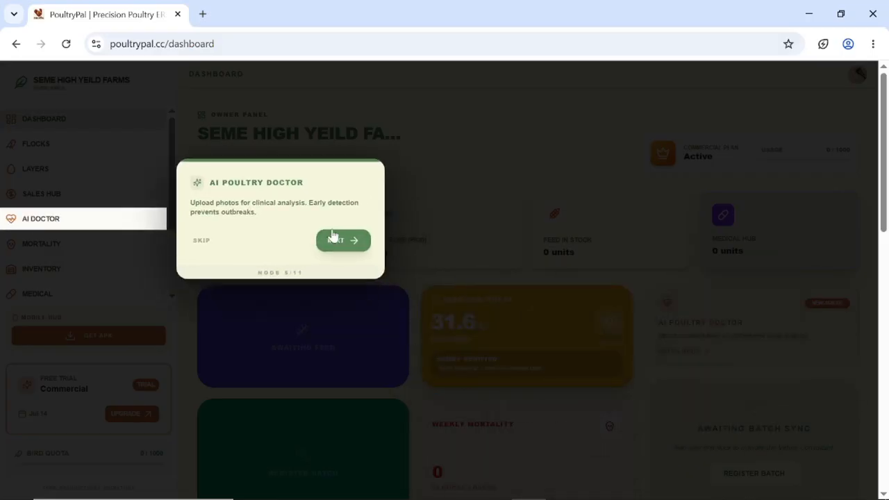
left_click(339, 240)
left_click(340, 264)
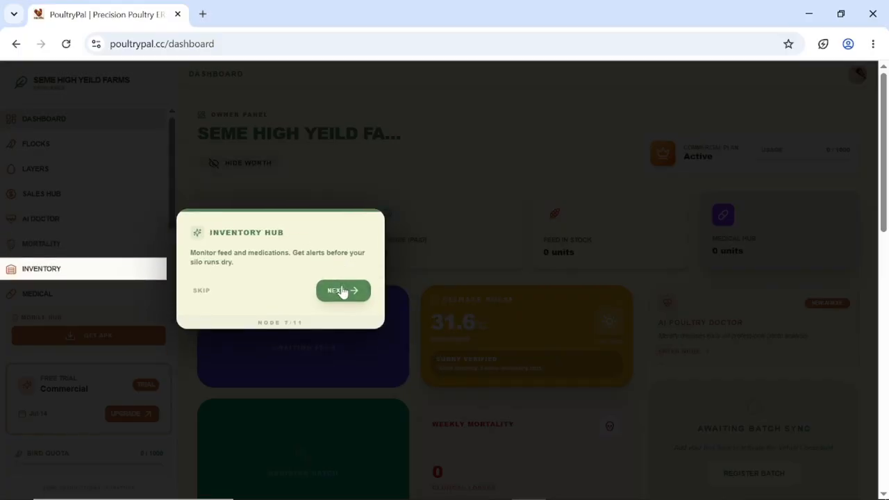
left_click(341, 291)
left_click(329, 341)
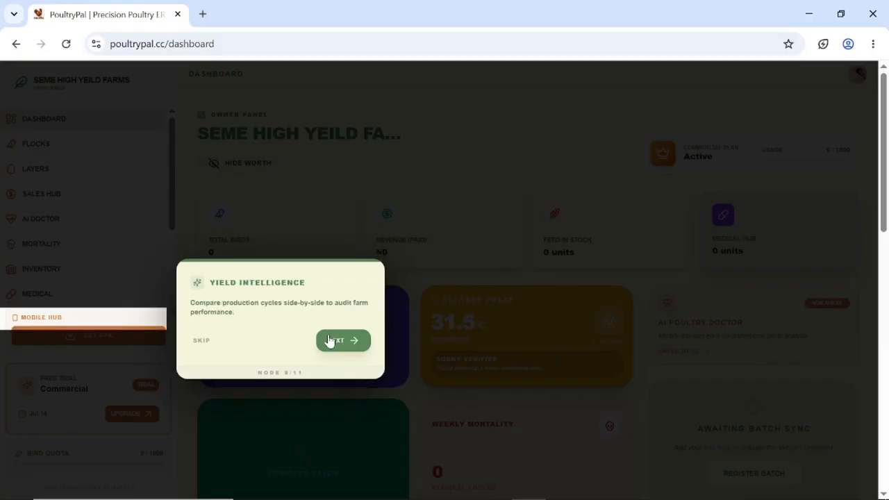
left_click(350, 370)
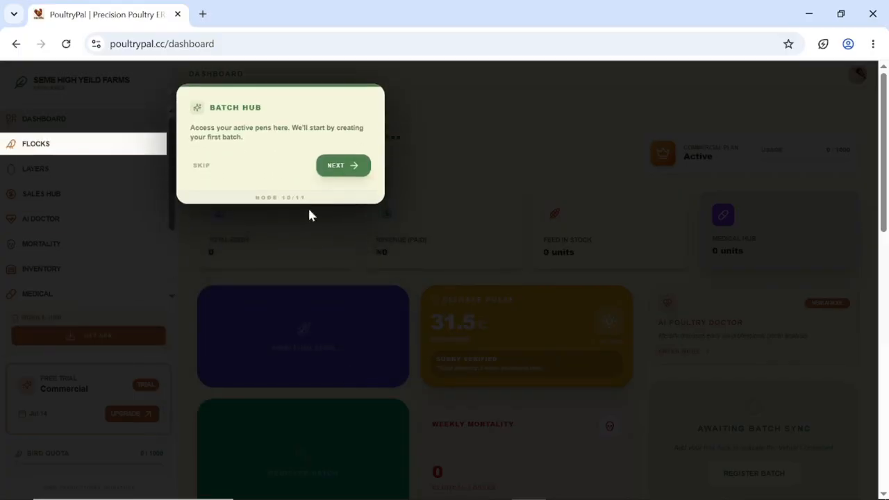
left_click(340, 167)
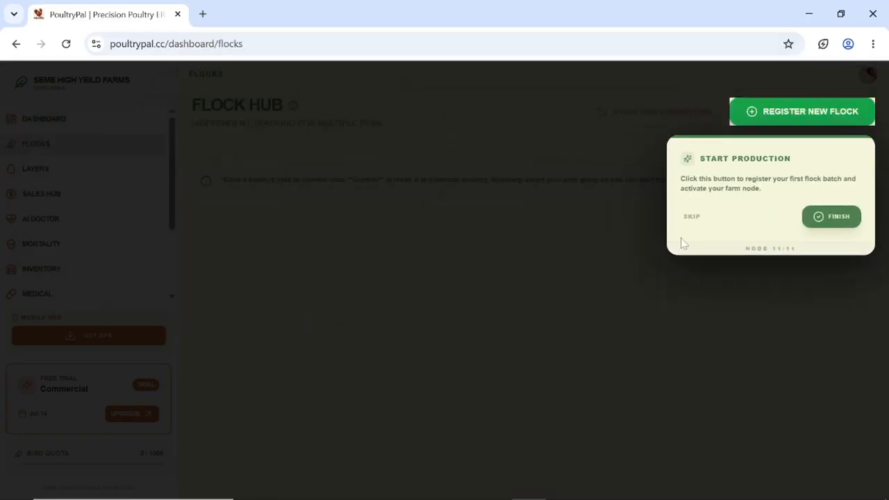
left_click(836, 217)
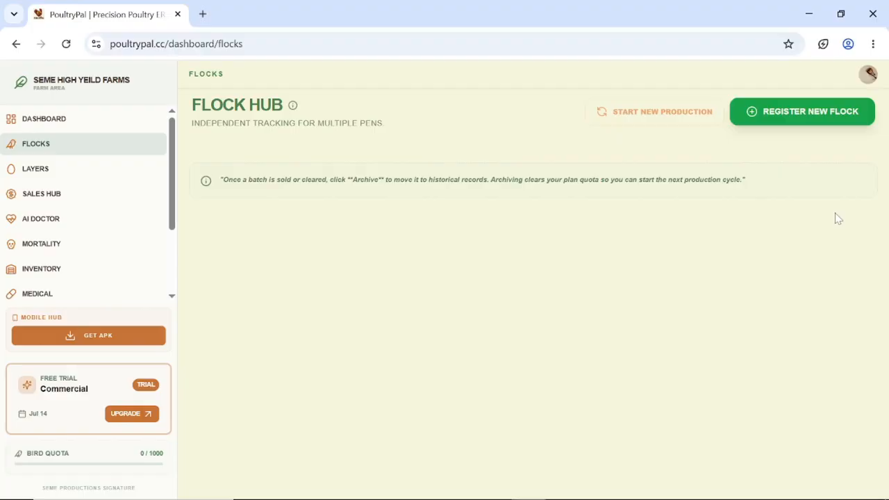
Step: Start registering a new flock with the identity PenA and the breed Olams
left_click(802, 115)
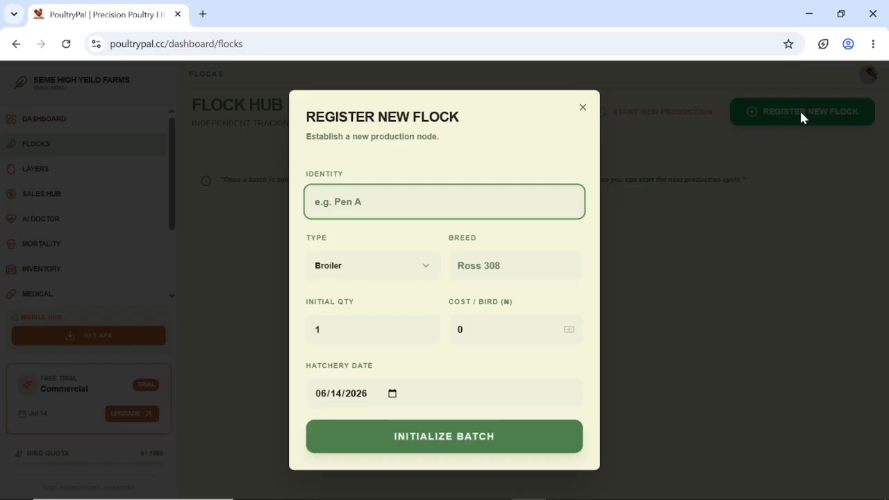
type("Pe")
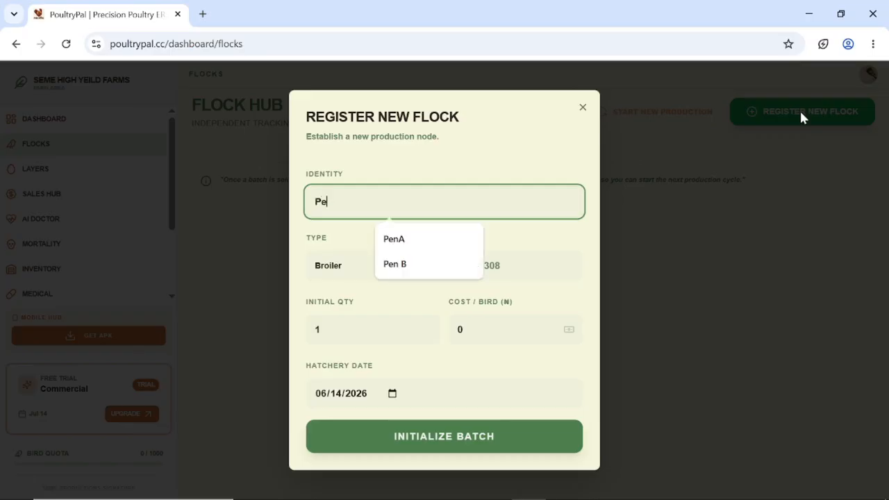
left_click(397, 239)
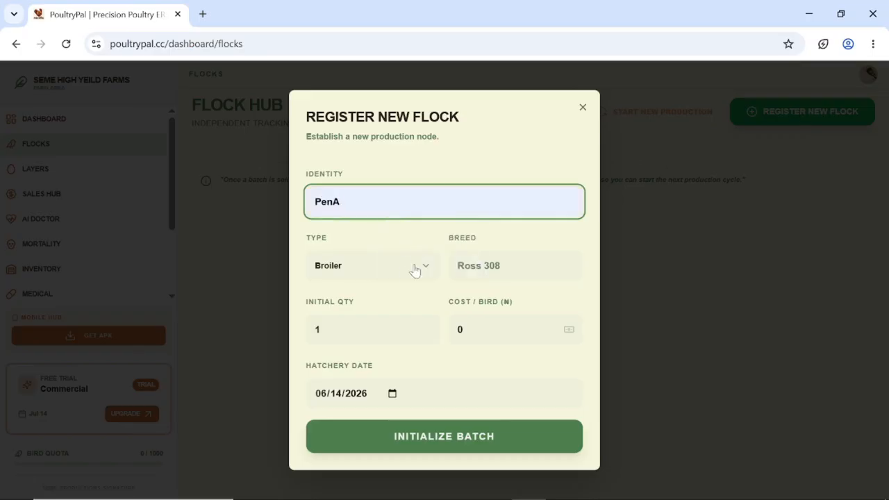
left_click(502, 267)
left_click(515, 303)
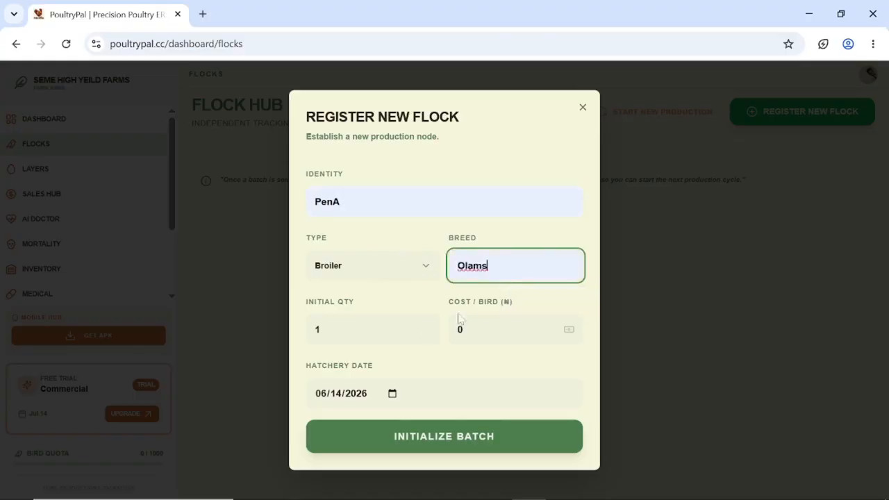
Step: Set PenA's initial quantity to 250 and its cost per bird to 1000
left_click(361, 330)
type("250")
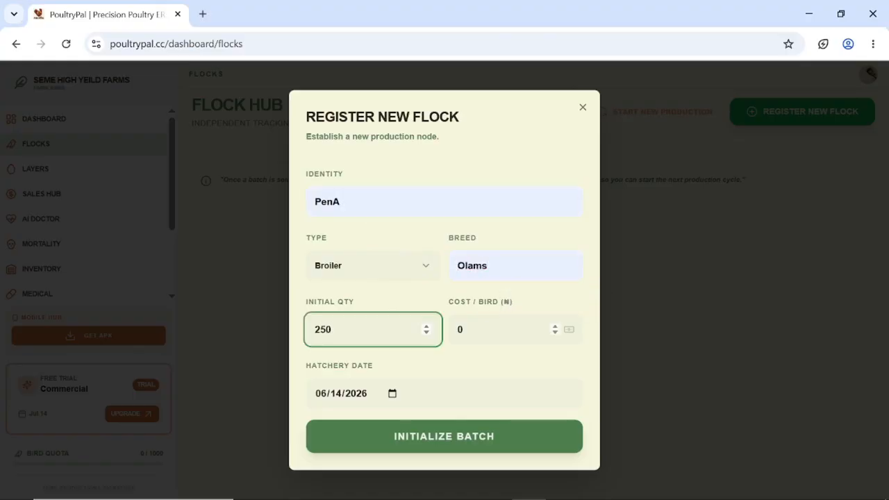
key("Tab")
key("BackSpace")
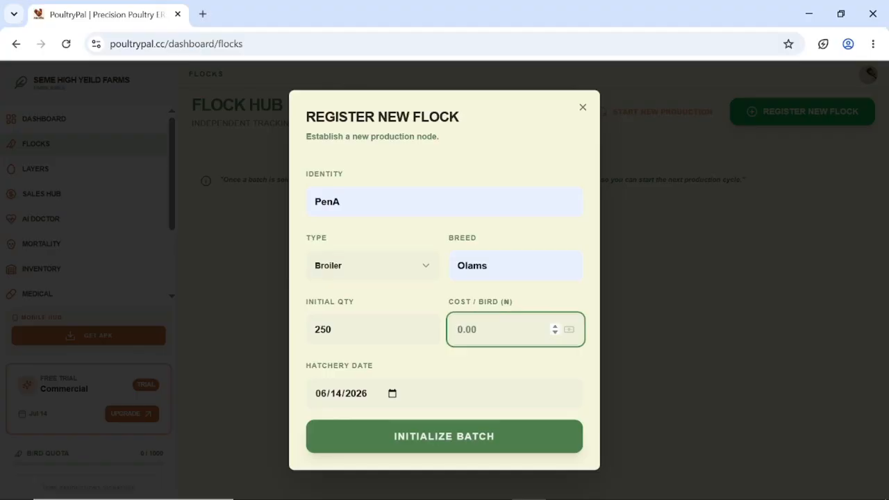
type("1000")
Step: Set PenA's hatchery date to 06/07/2026 and initialize the batch
left_click(379, 399)
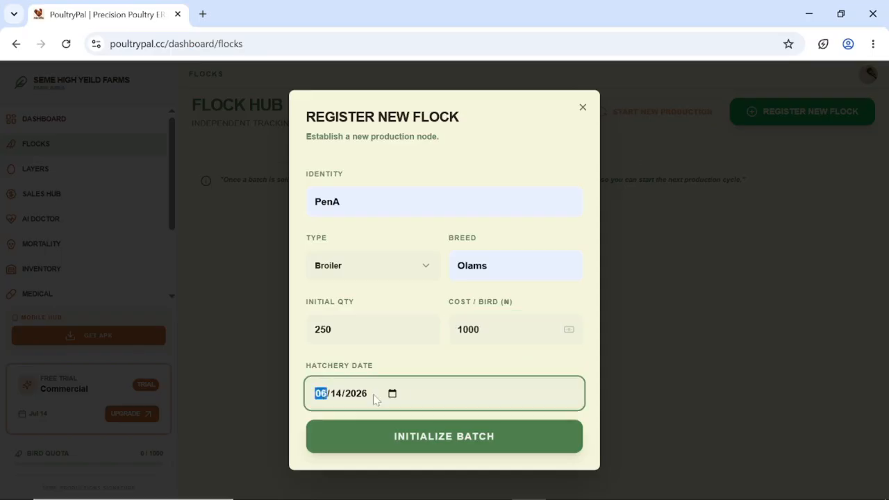
left_click(391, 394)
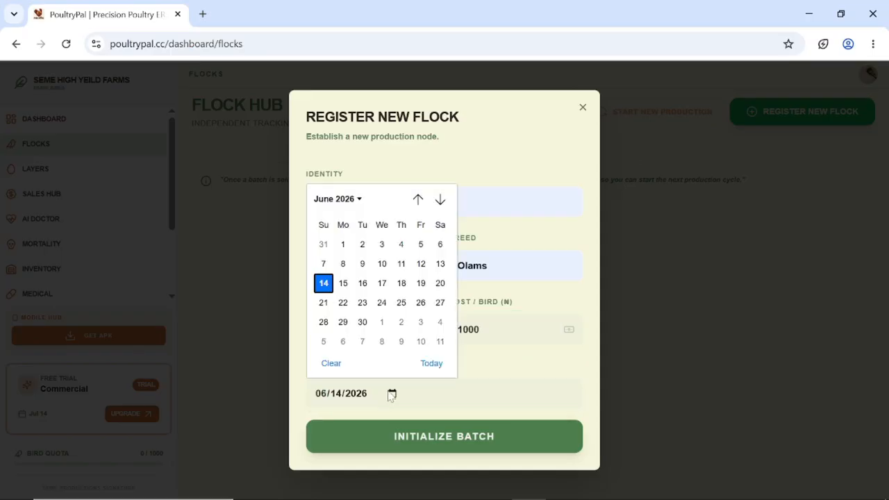
left_click(322, 263)
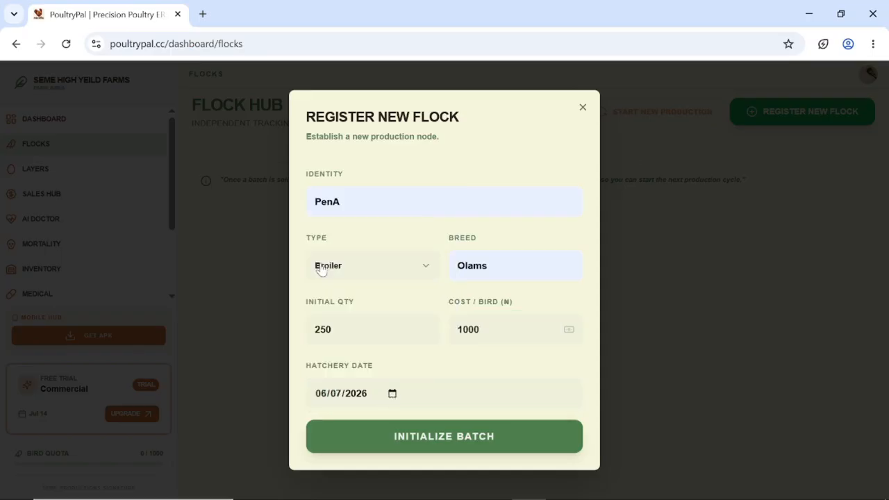
left_click(447, 442)
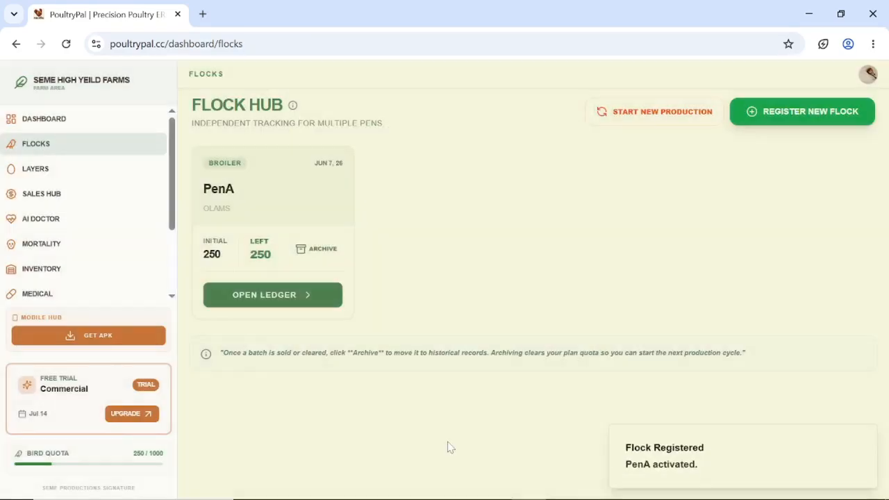
Step: Start registering a second flock with the identity Pen B, type Turkey and breed Olams
left_click(840, 104)
left_click(500, 201)
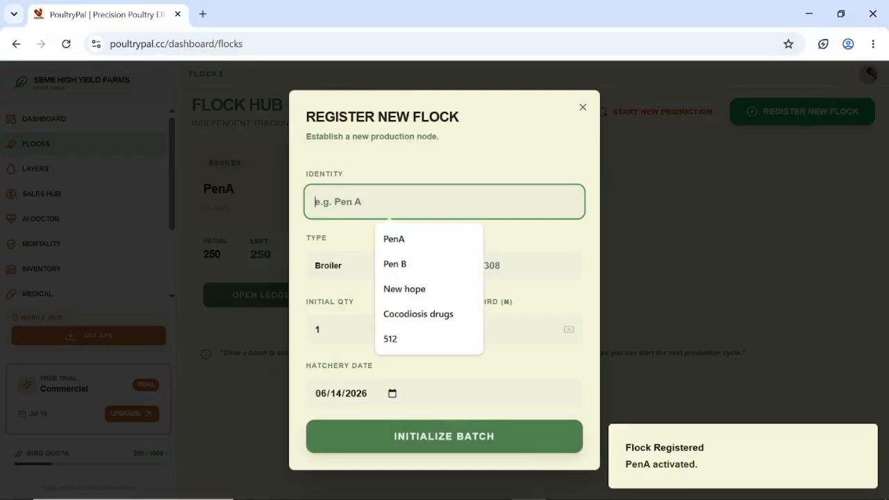
left_click(392, 264)
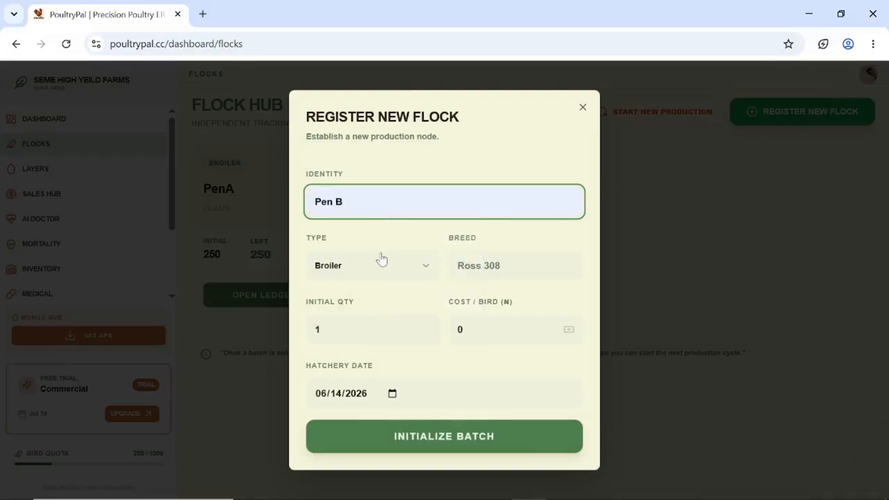
left_click(405, 268)
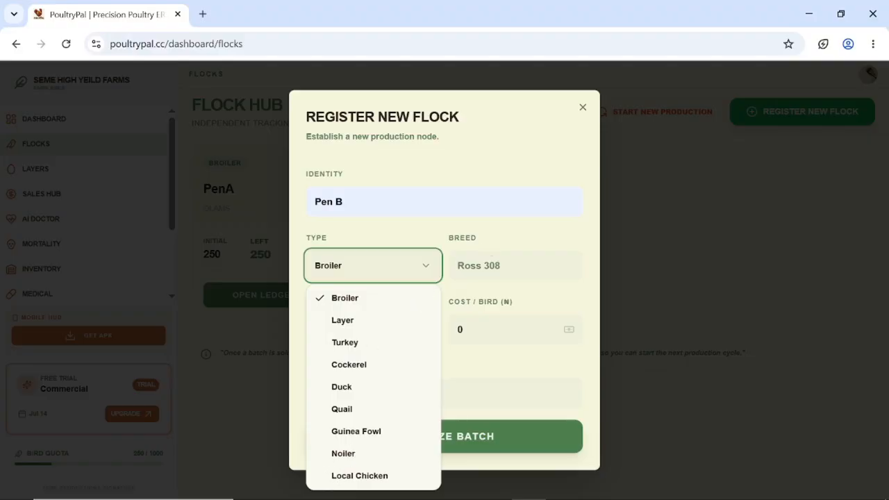
left_click(333, 343)
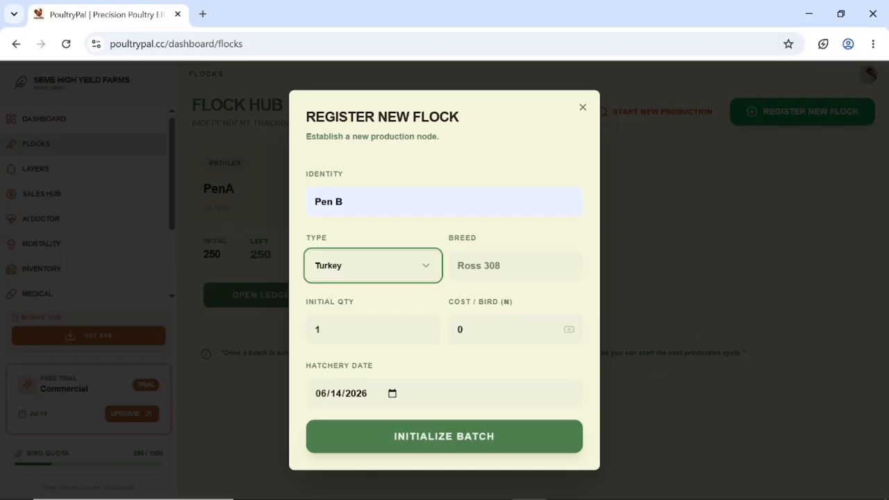
key("Tab")
key("Down")
key("Return")
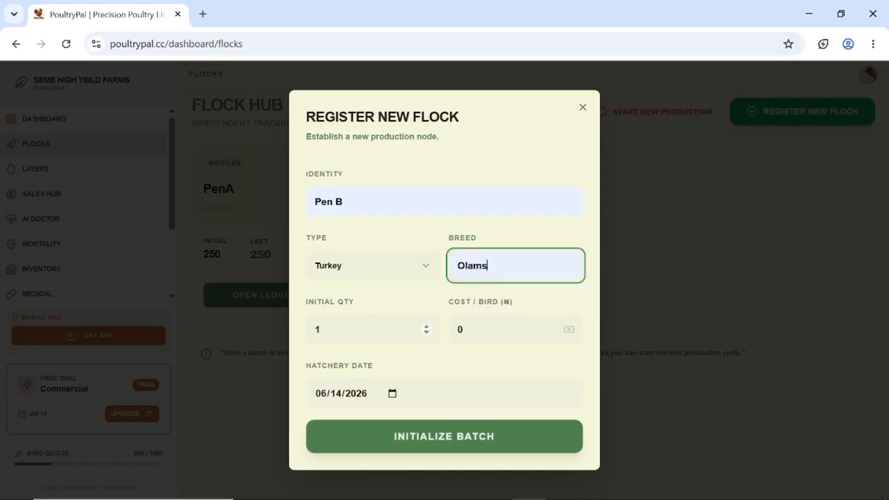
Step: Set Pen B's initial quantity to 50 and its cost per bird to 2500
key("Tab")
key("BackSpace")
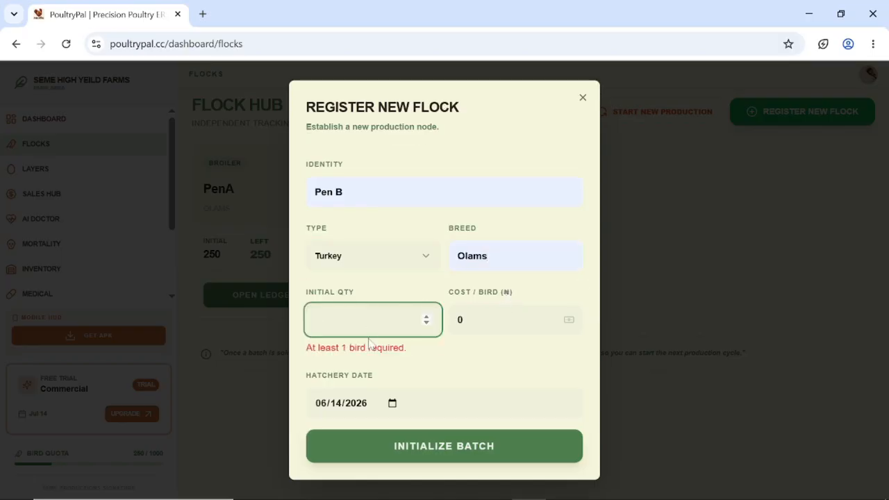
type("50")
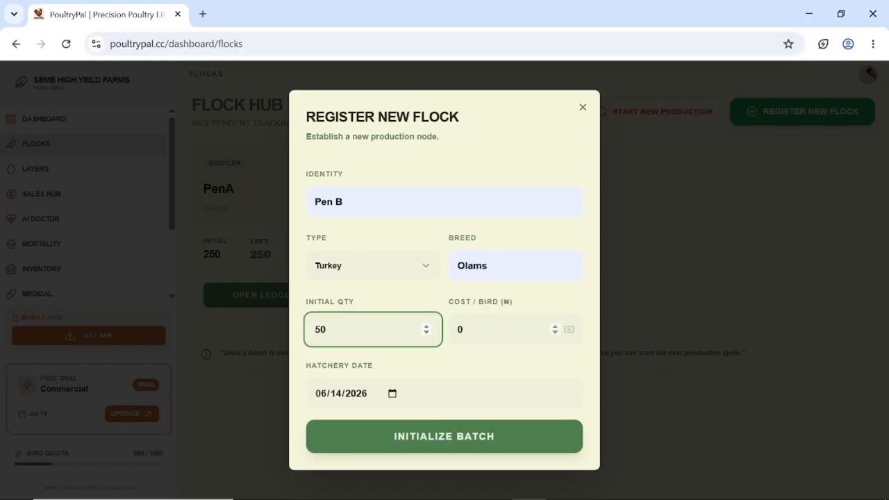
left_click(486, 329)
key("BackSpace")
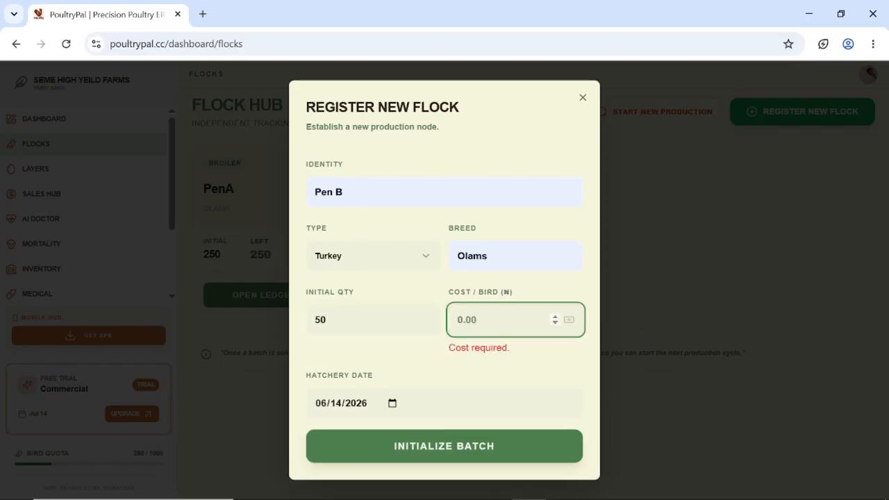
type("2500")
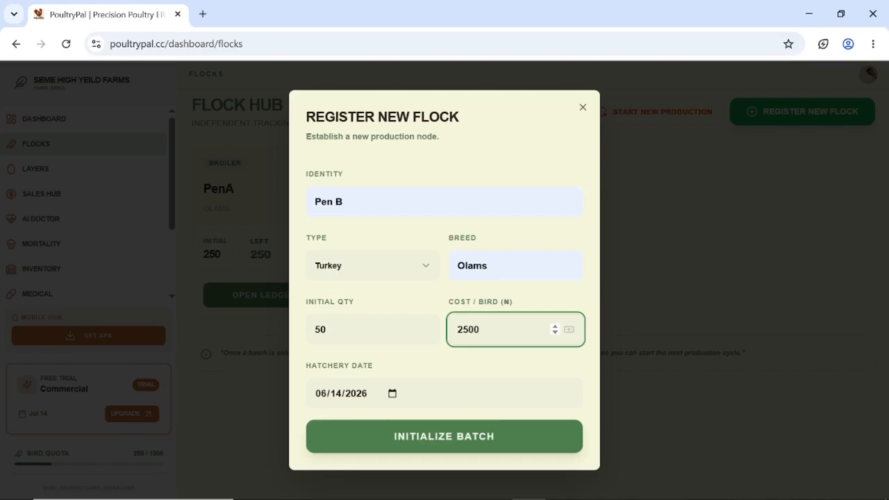
Step: Set Pen B's hatchery date to 06/07/2026 and initialize the batch
left_click(399, 403)
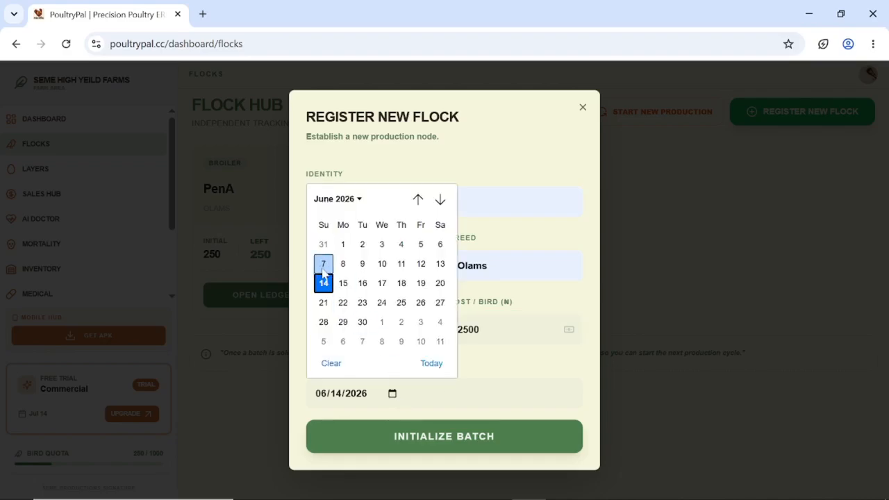
left_click(323, 266)
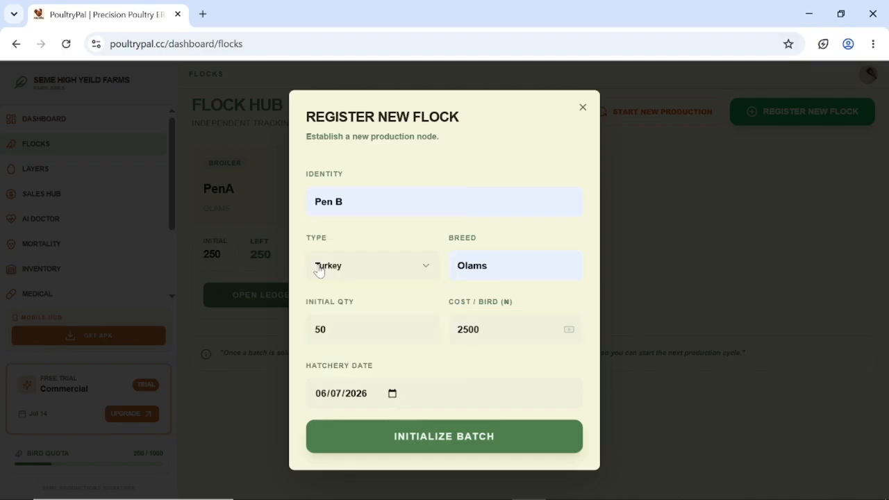
left_click(448, 439)
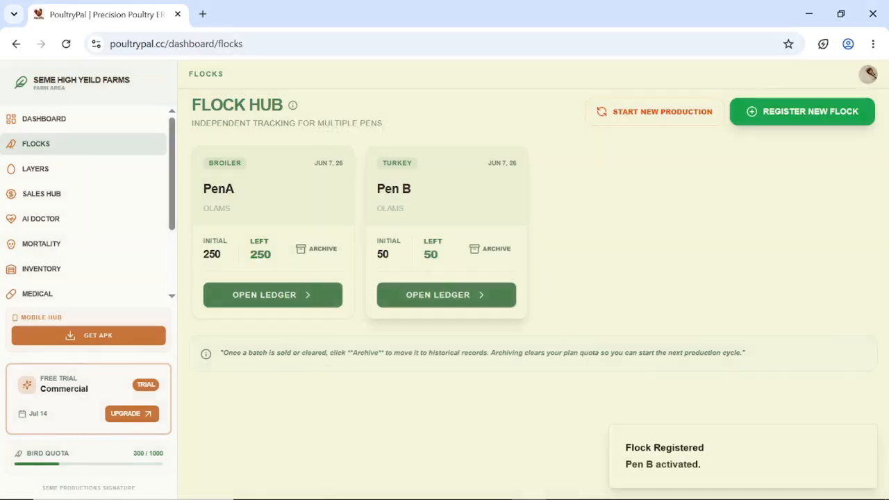
Step: Return to the farm dashboard and examine the total birds figure
left_click(81, 121)
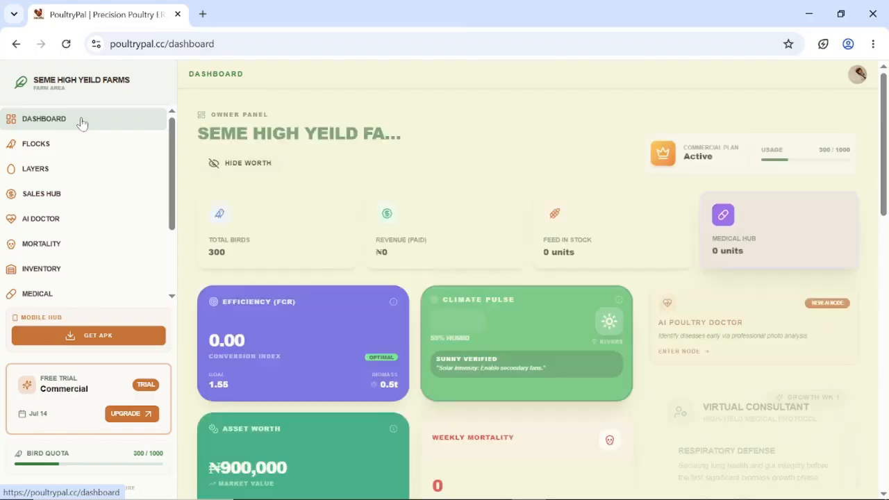
left_click_drag(81, 121, 267, 225)
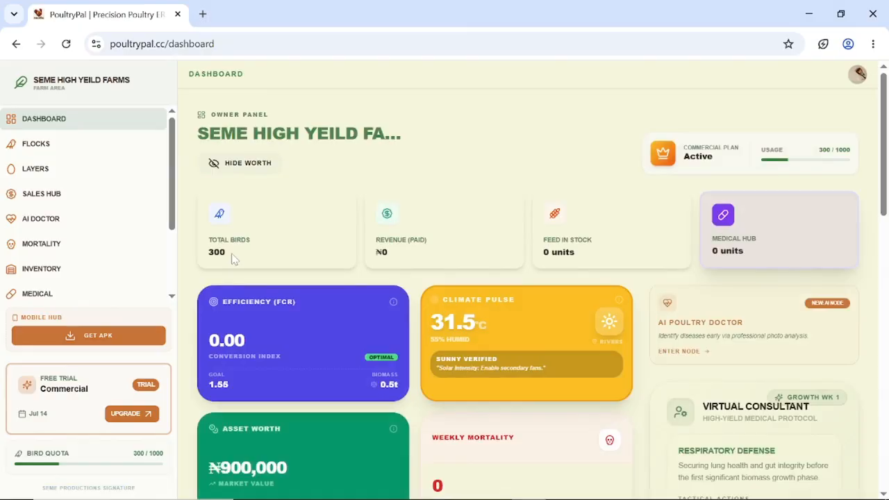
left_click_drag(233, 258, 185, 245)
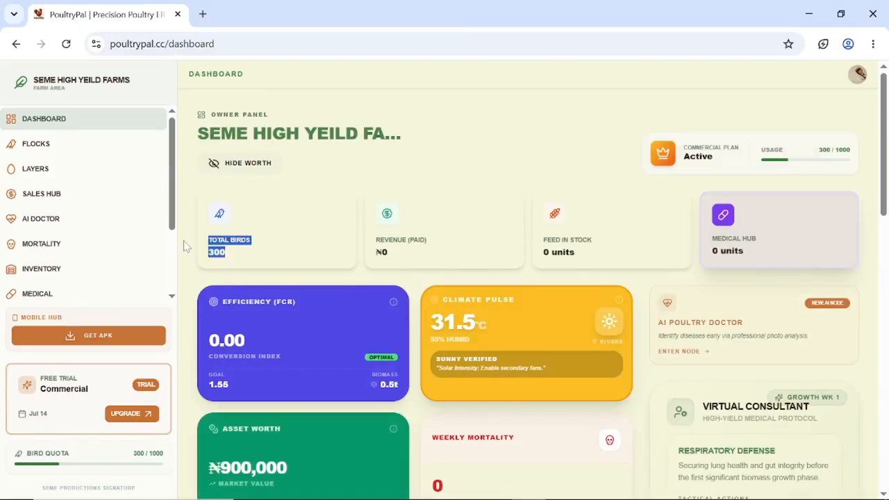
Step: Examine the dashboard's summary cards, profit and loss chart for Jun 7, mortality timeline and master ledger
left_click(468, 238)
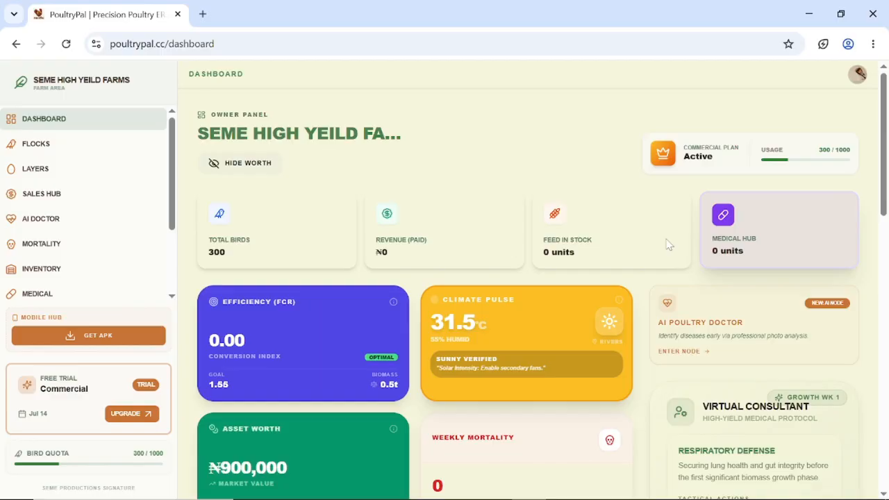
scroll(666, 246, "down", 3)
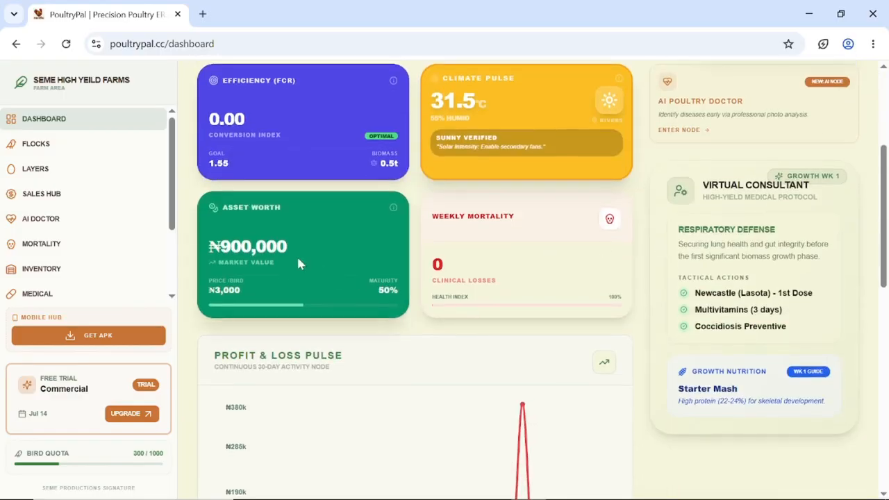
scroll(298, 260, "down", 8)
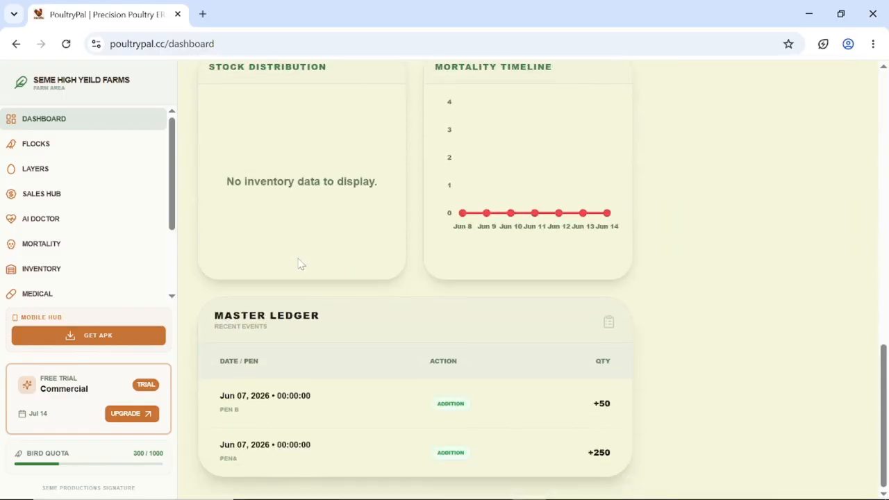
scroll(298, 262, "up", 5)
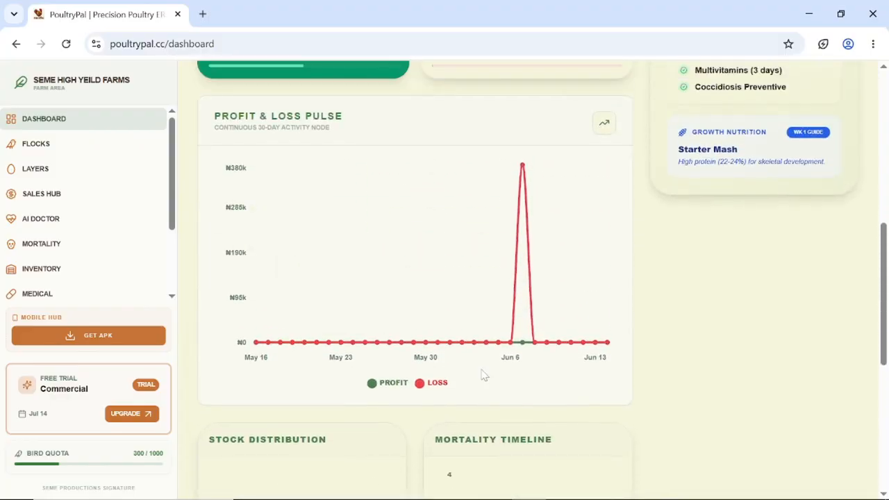
mouse_move(532, 172)
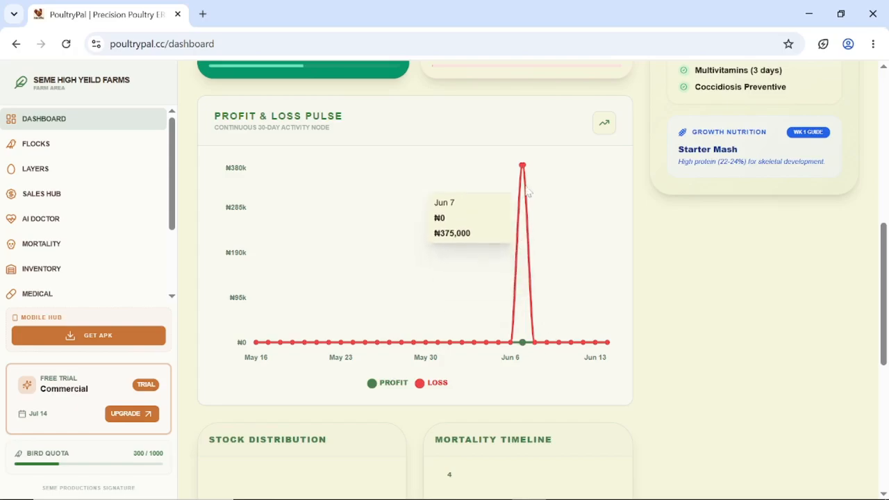
scroll(526, 191, "up", 7)
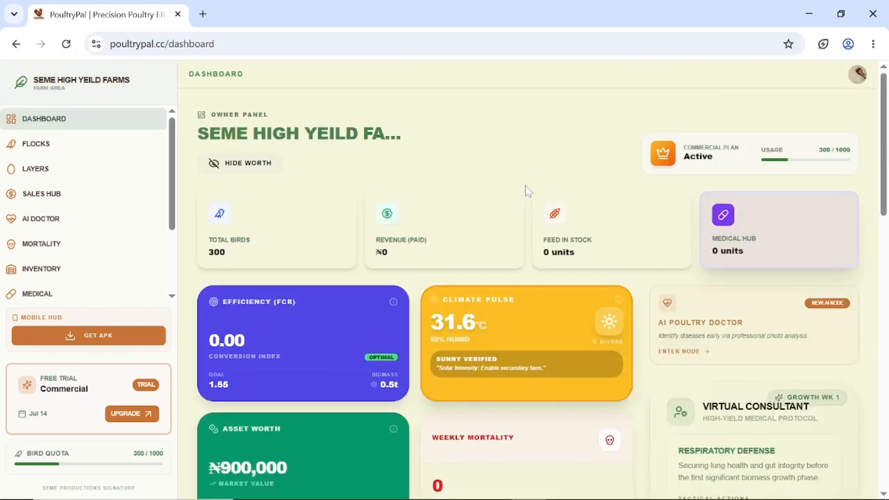
scroll(525, 188, "down", 3)
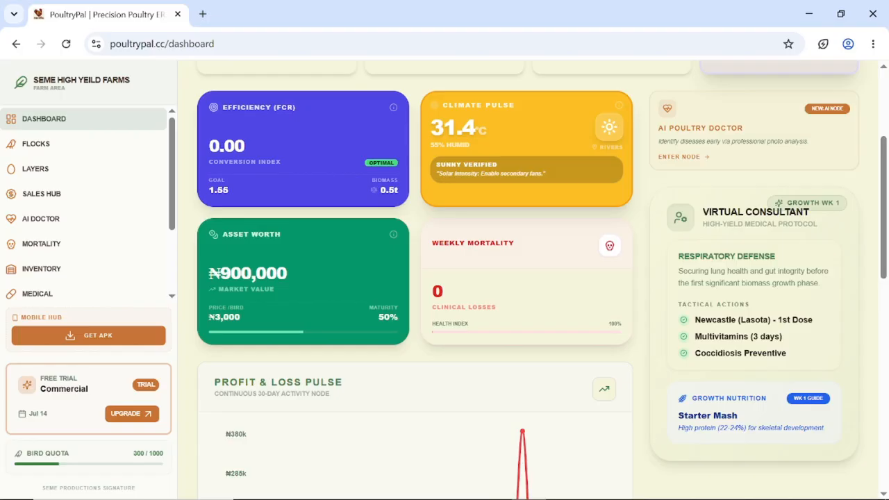
scroll(541, 277, "up", 1)
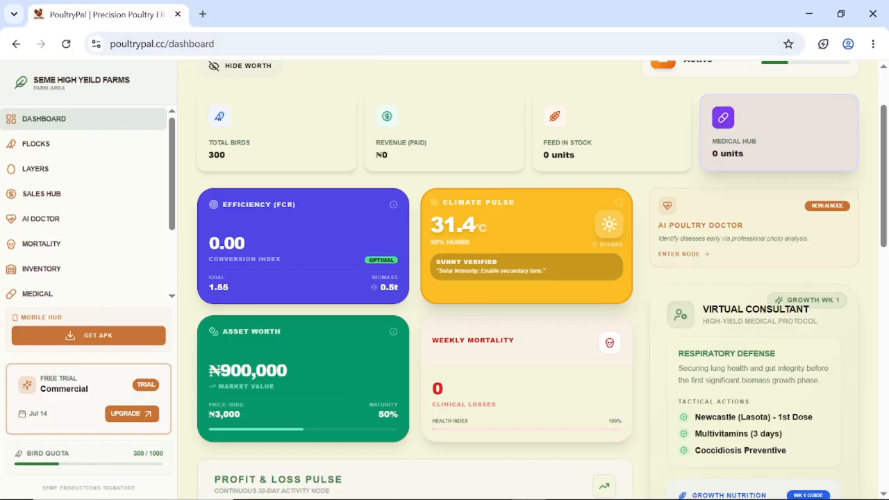
scroll(267, 312, "up", 1)
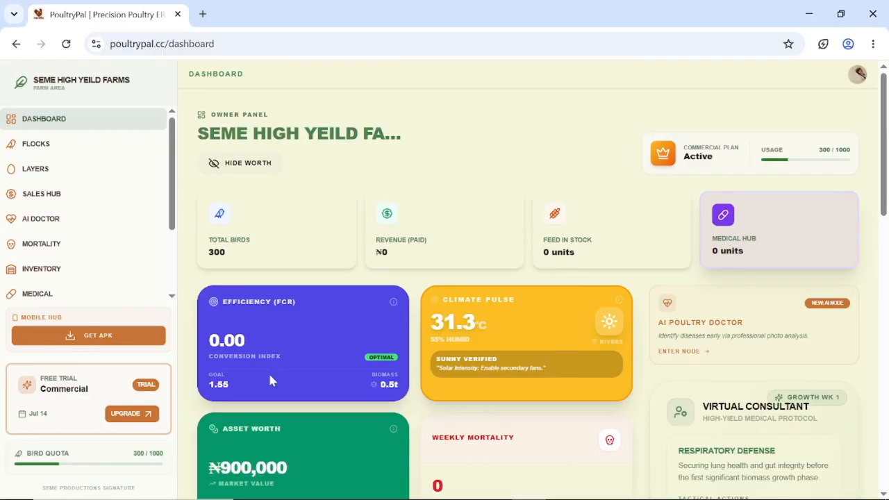
left_click(86, 170)
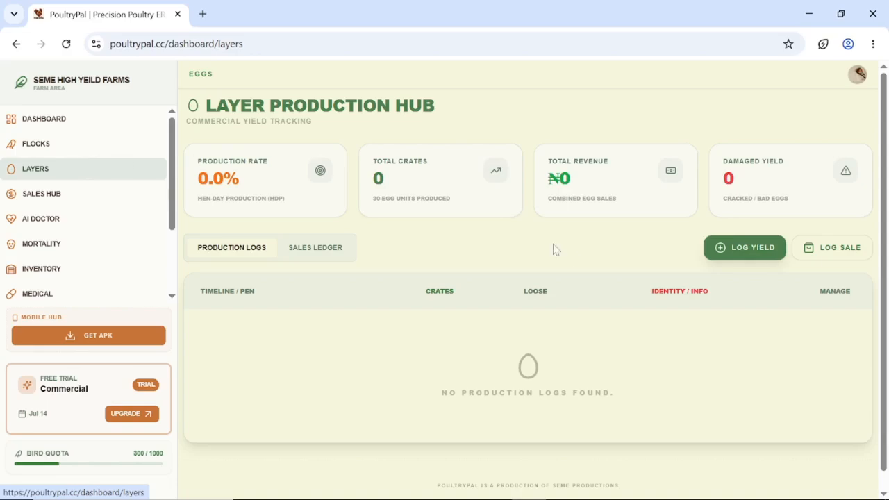
left_click(780, 253)
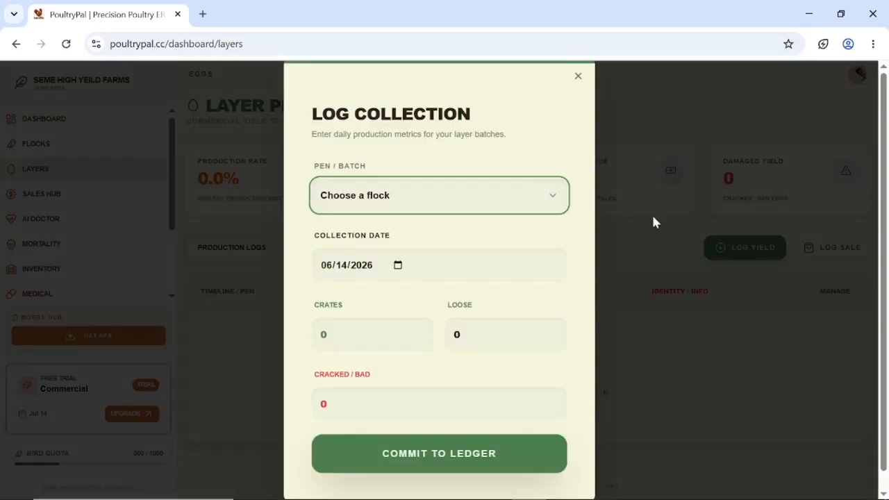
left_click(536, 201)
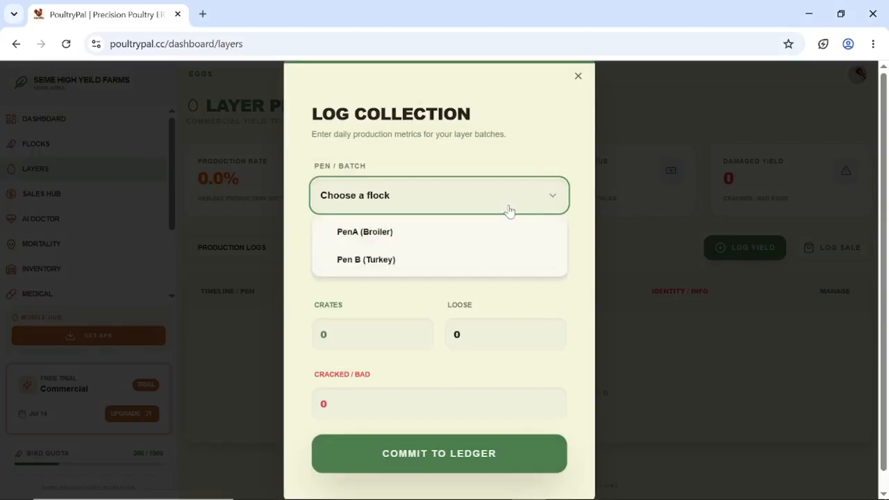
left_click(454, 235)
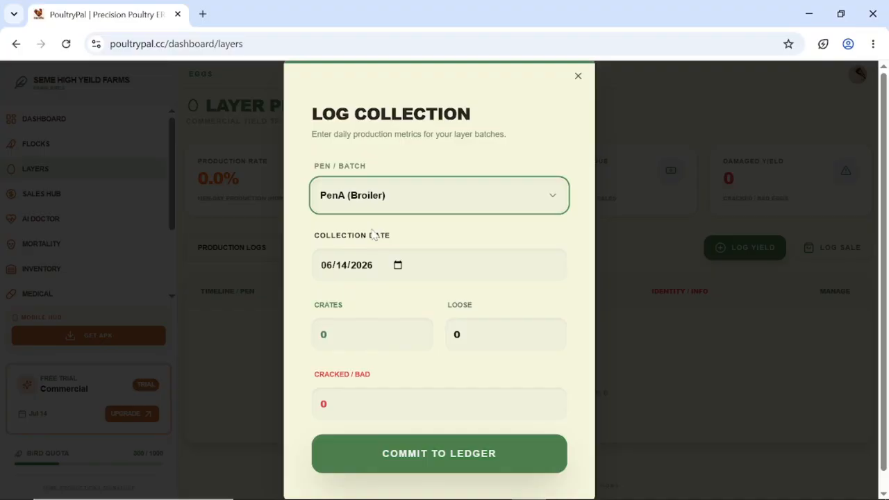
left_click(578, 77)
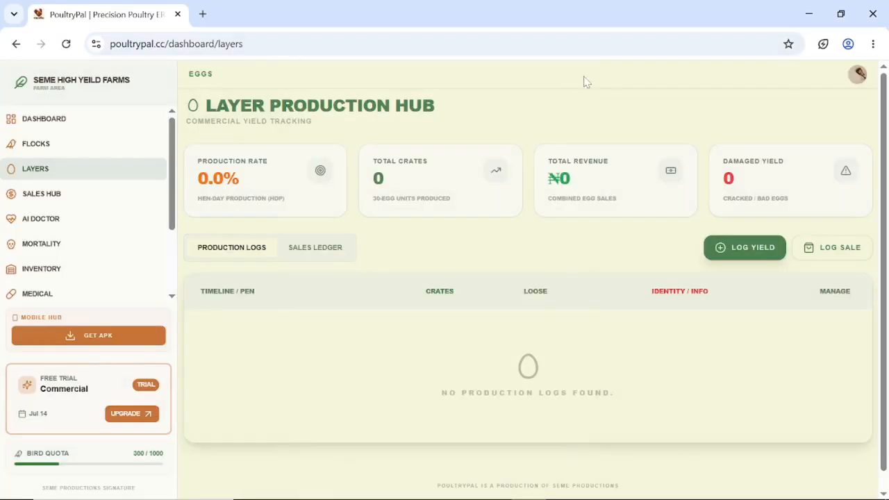
Step: Start registering a third flock in the Flock Hub with the identity Pen C
left_click(71, 143)
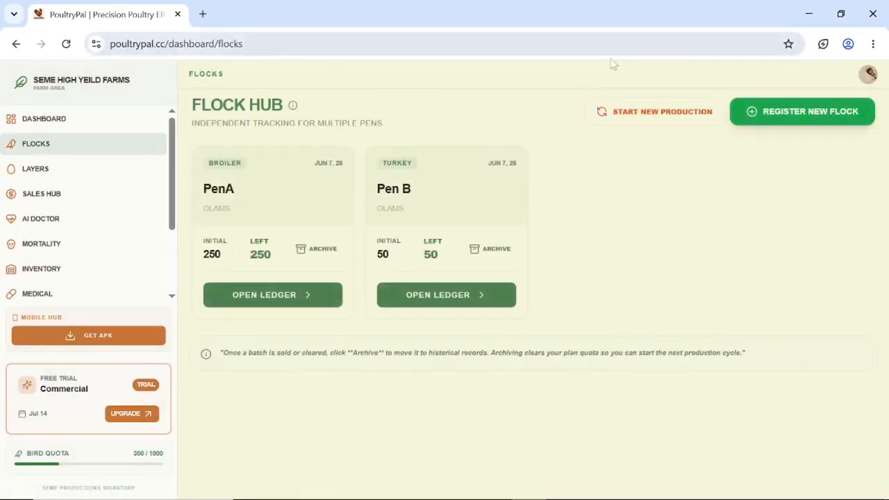
left_click(747, 111)
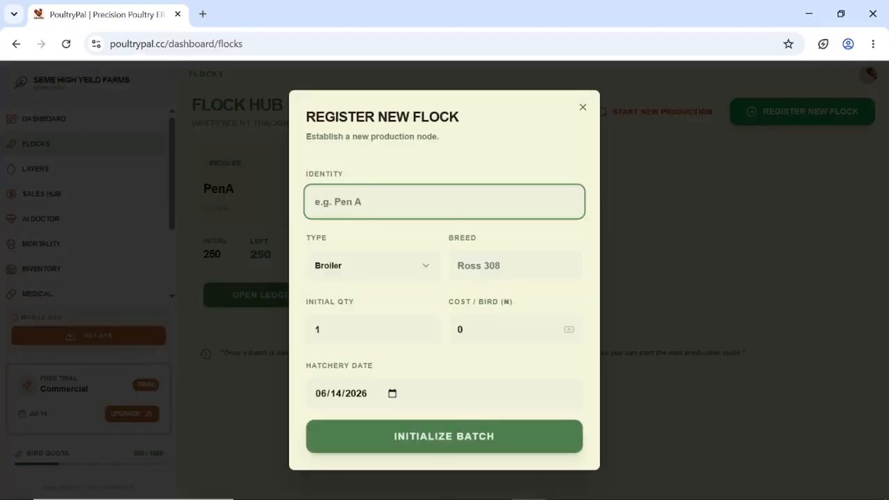
left_click(424, 202)
type("P")
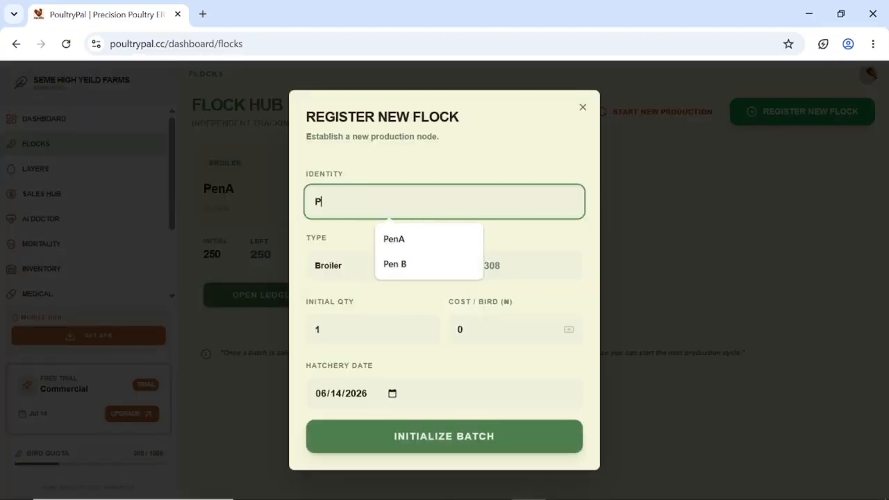
key("Down")
key("Down")
key("Return")
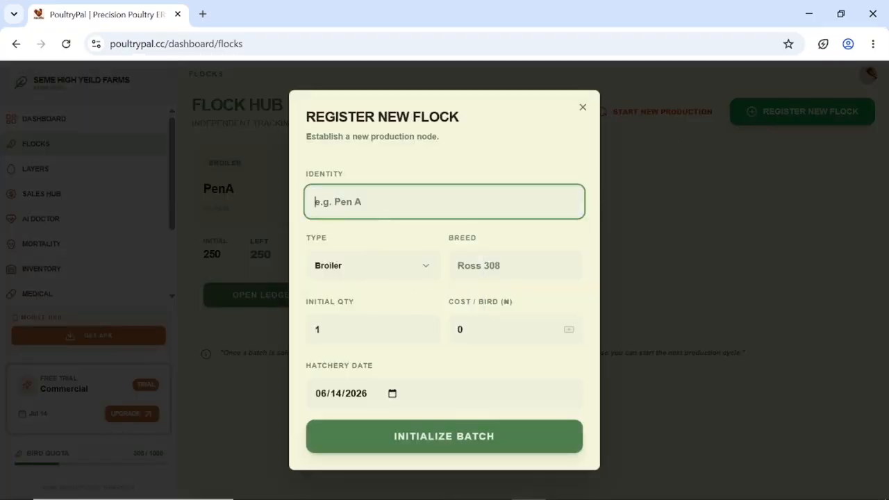
type("Pen c C")
Step: Set Pen C's type to Layer and its breed to Olams
left_click(421, 264)
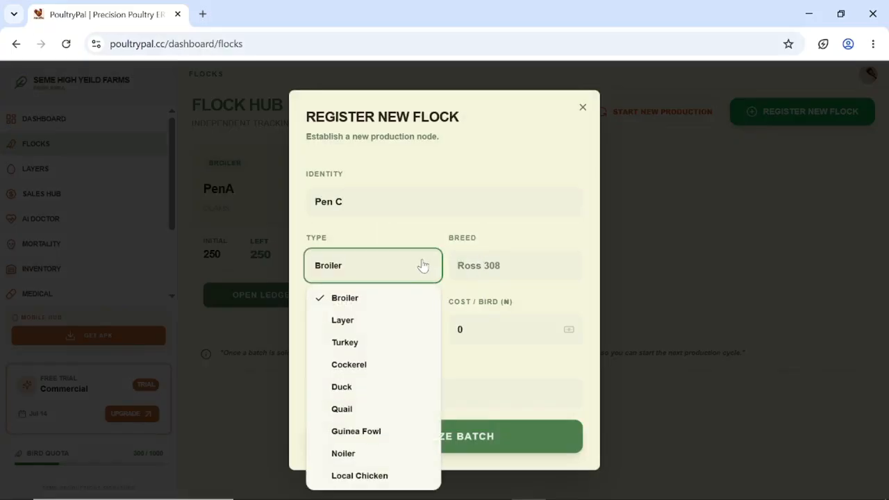
left_click(341, 320)
left_click(544, 260)
left_click(531, 312)
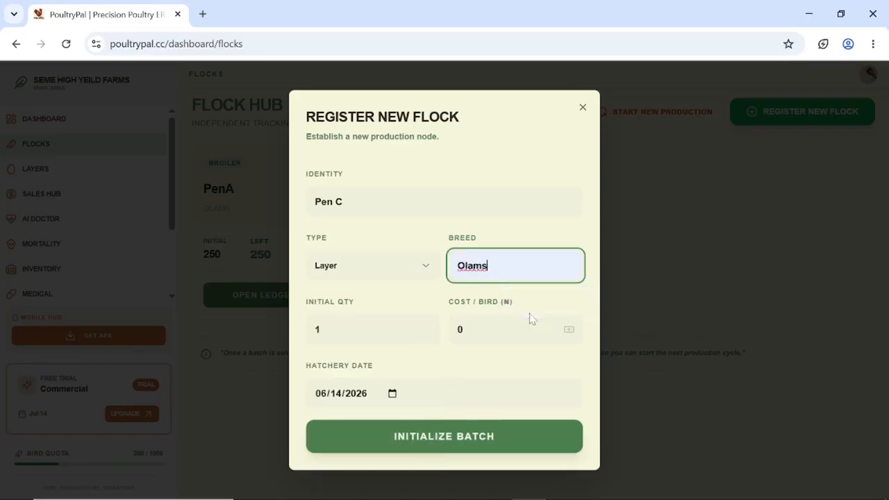
Step: Set Pen C's initial quantity to 50 and its cost per bird to 1100
left_click(417, 329)
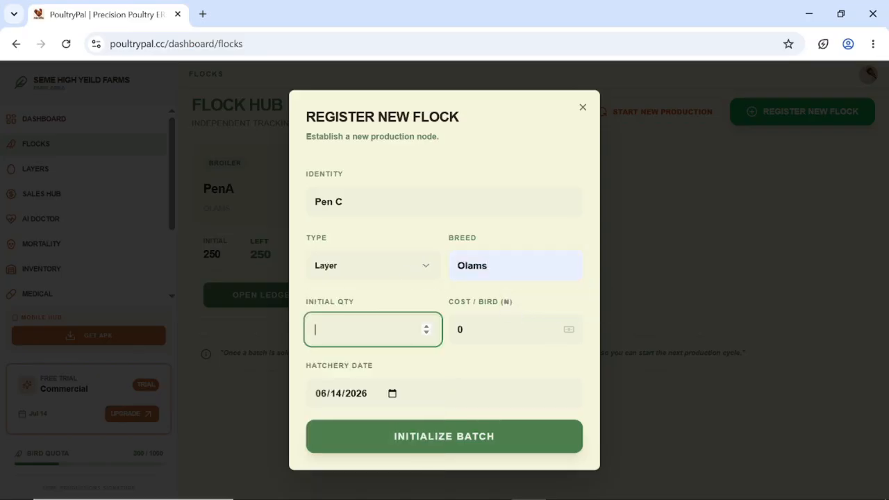
type("50")
key("Tab")
key("BackSpace")
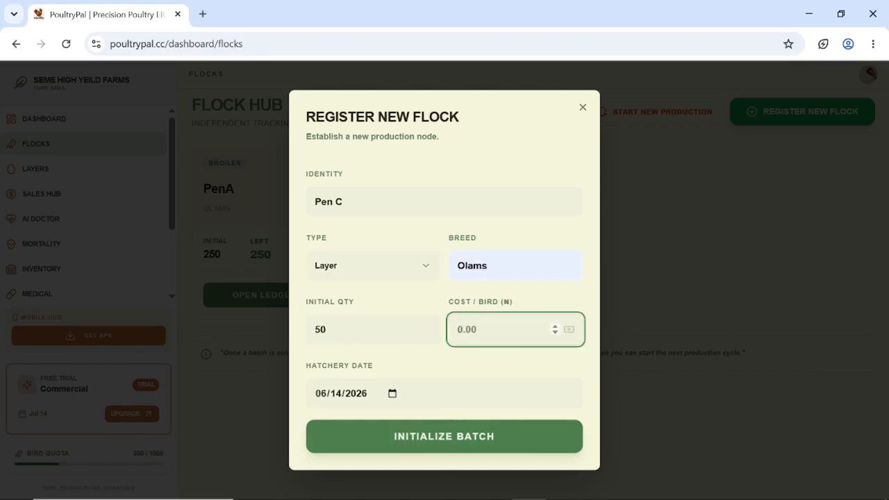
type("1100")
Step: Set Pen C's hatchery date to 06/07/2026 and initialize the batch
left_click(386, 395)
left_click(389, 394)
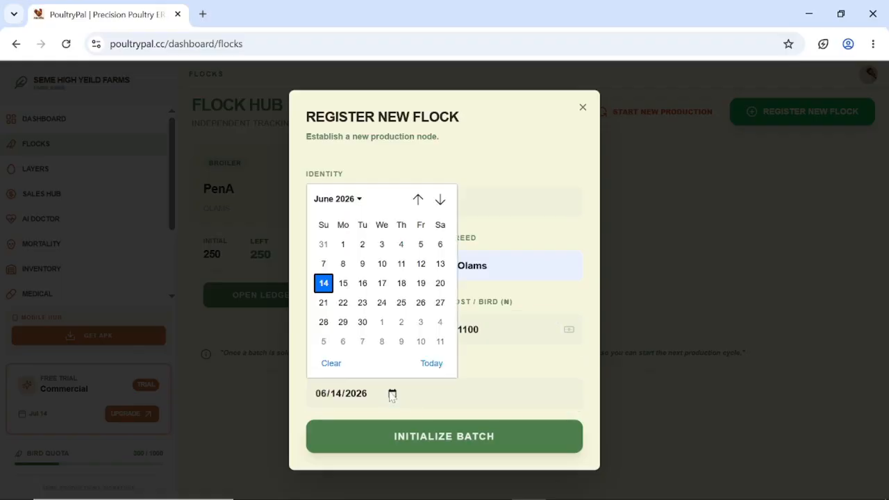
left_click(324, 266)
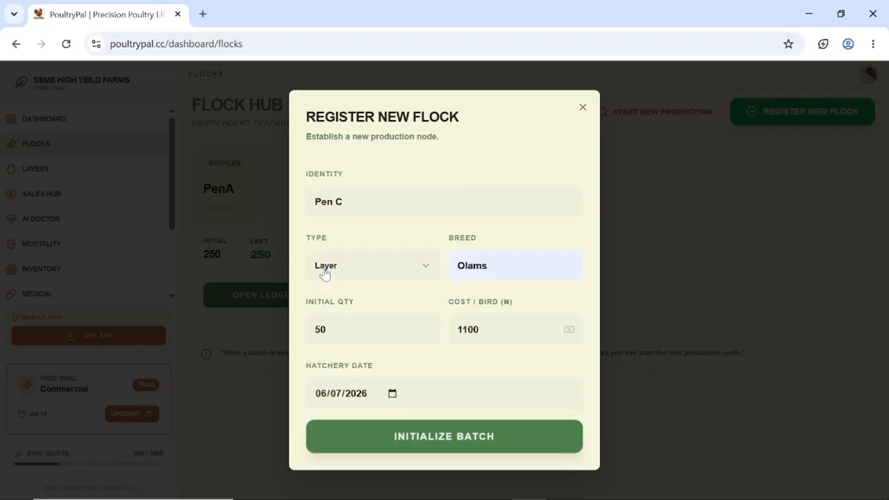
left_click(436, 443)
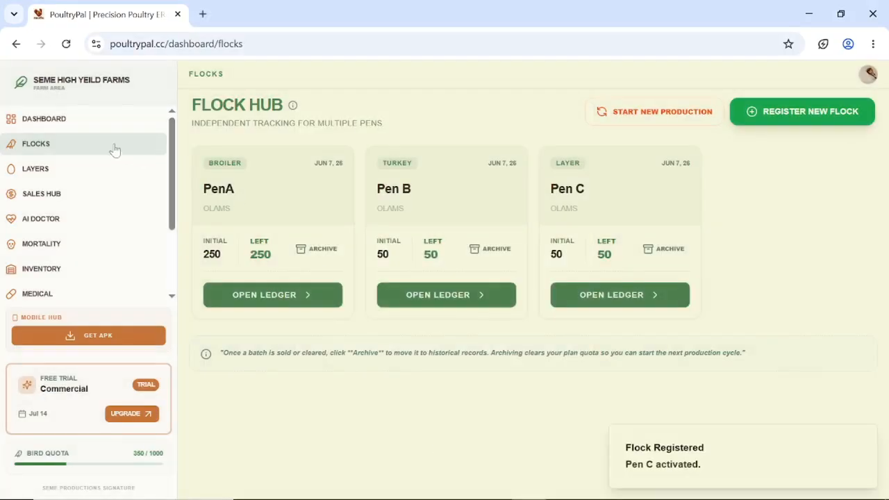
Step: Check the dashboard, then start a yield log in the Layer Production Hub for the Pen C batch
left_click(43, 119)
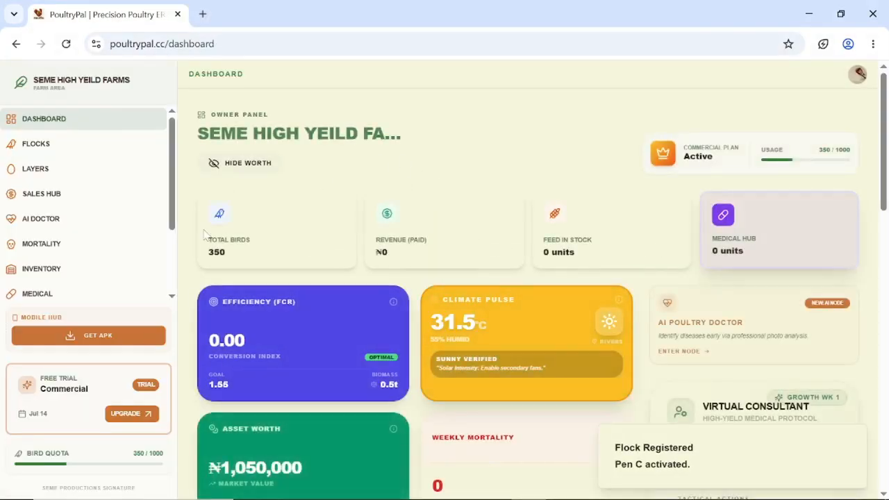
left_click(61, 170)
left_click(729, 247)
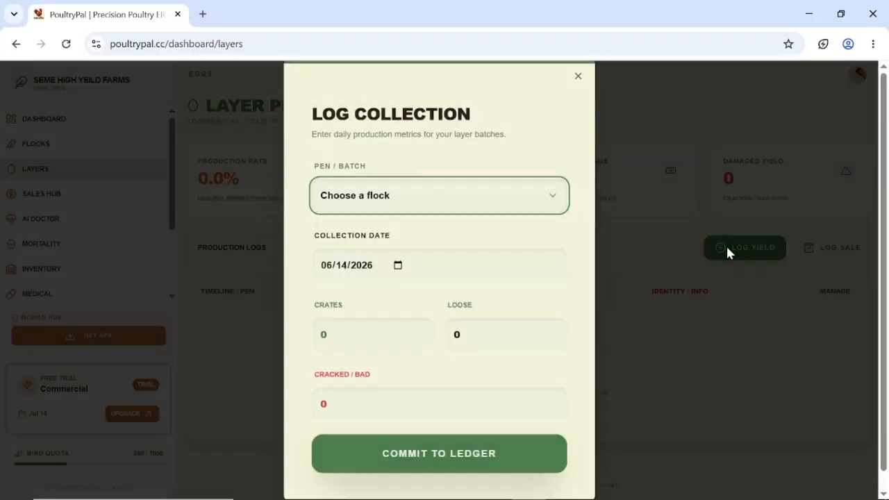
left_click(509, 230)
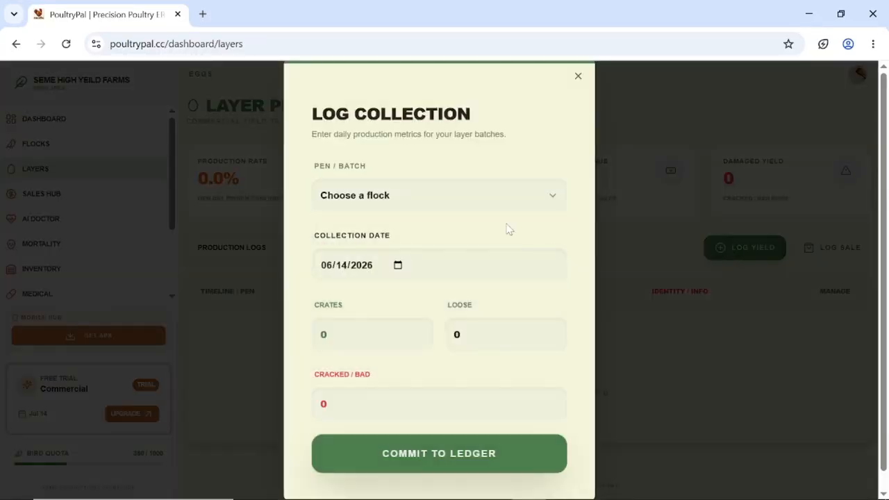
left_click(456, 203)
left_click(350, 294)
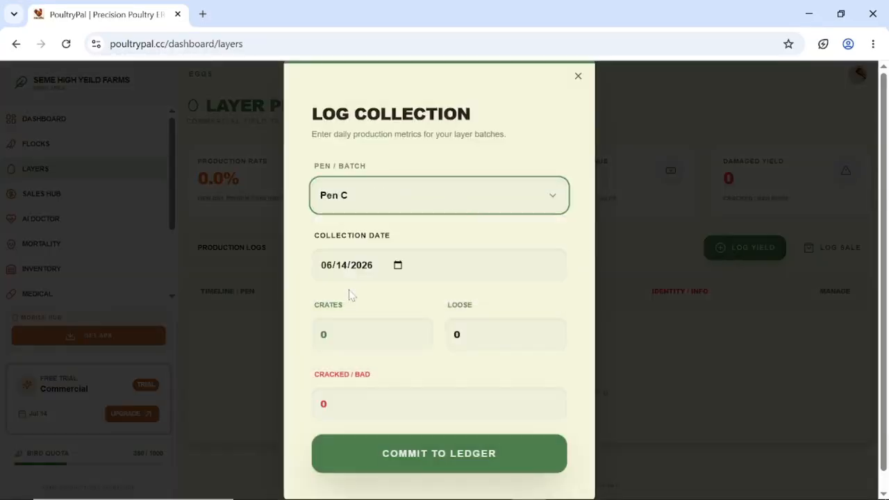
left_click(492, 201)
left_click(366, 287)
Step: Set the egg collection date to 06/12/2026
left_click(411, 265)
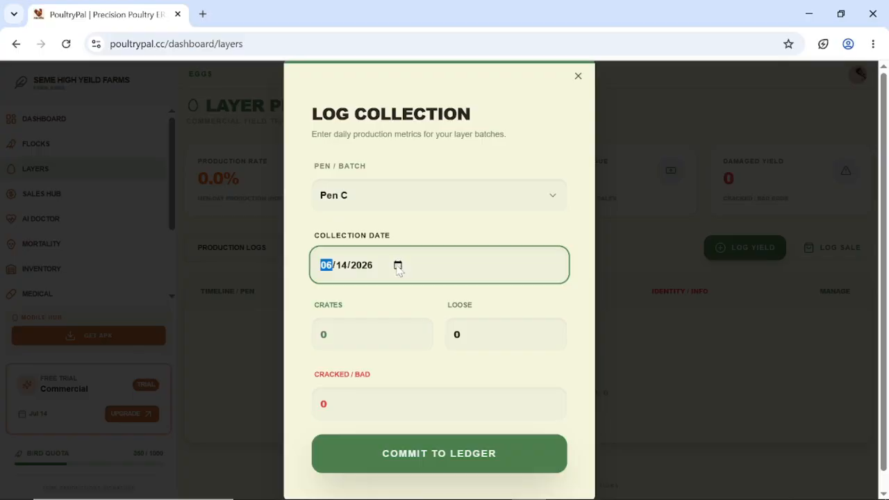
left_click(398, 266)
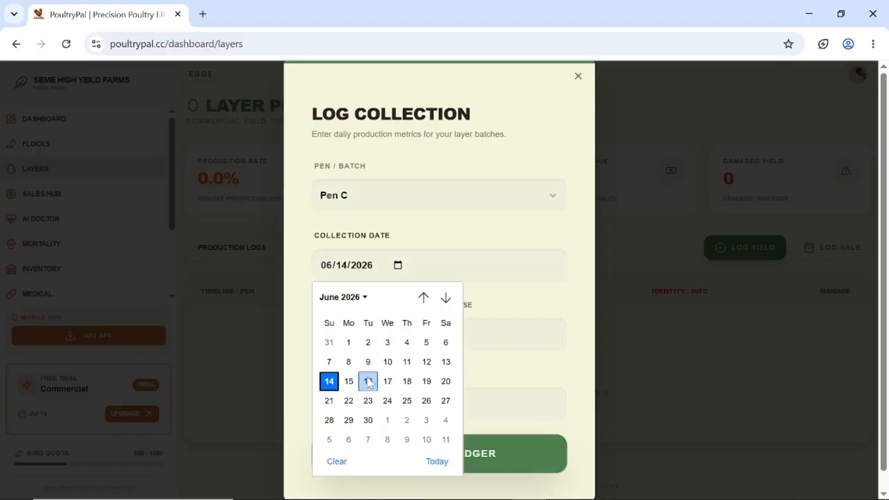
left_click(426, 362)
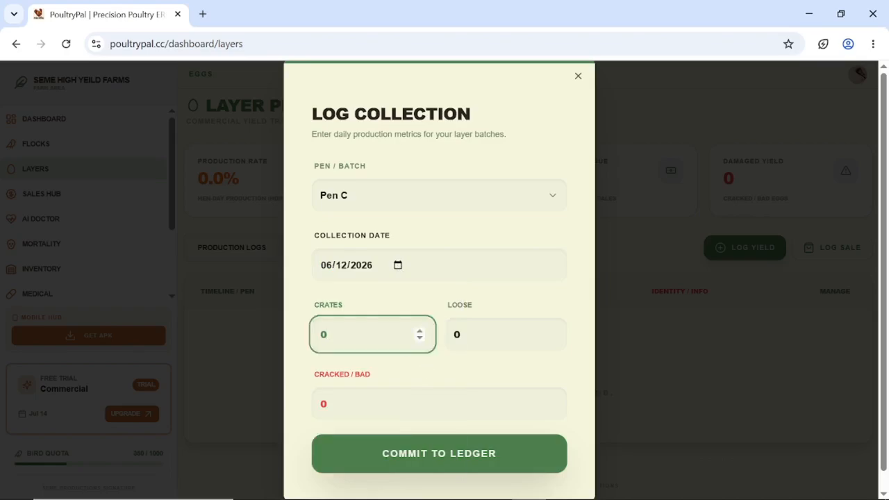
Step: Record 1 crate, 2 loose eggs and 3 cracked or bad eggs in Pen C's collection log
key("BackSpace")
type("1")
left_click(486, 335)
key("BackSpace")
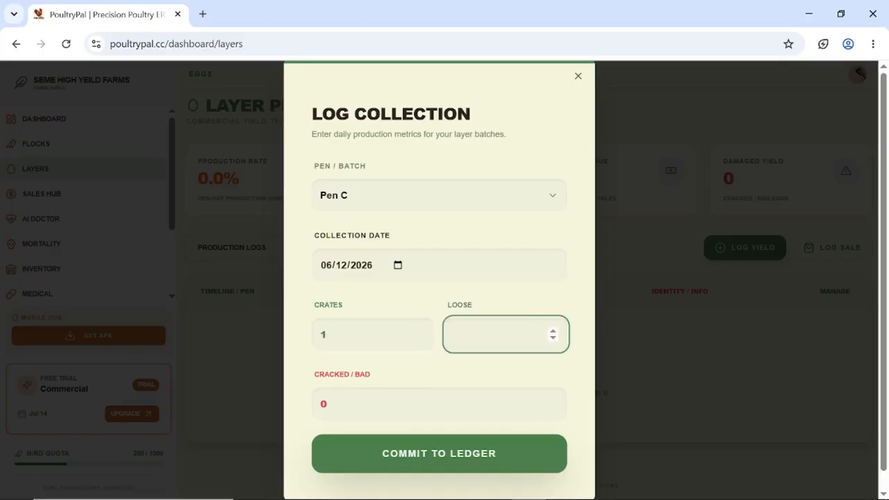
type("2")
key("Tab")
key("BackSpace")
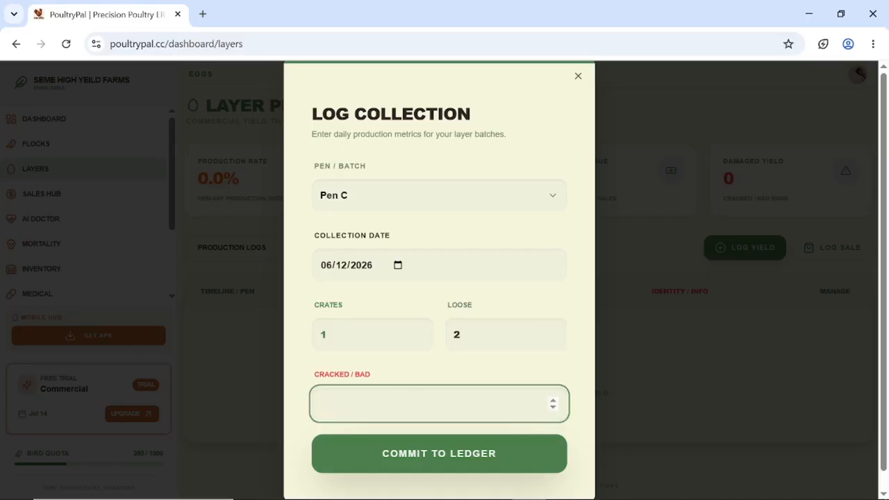
type("3")
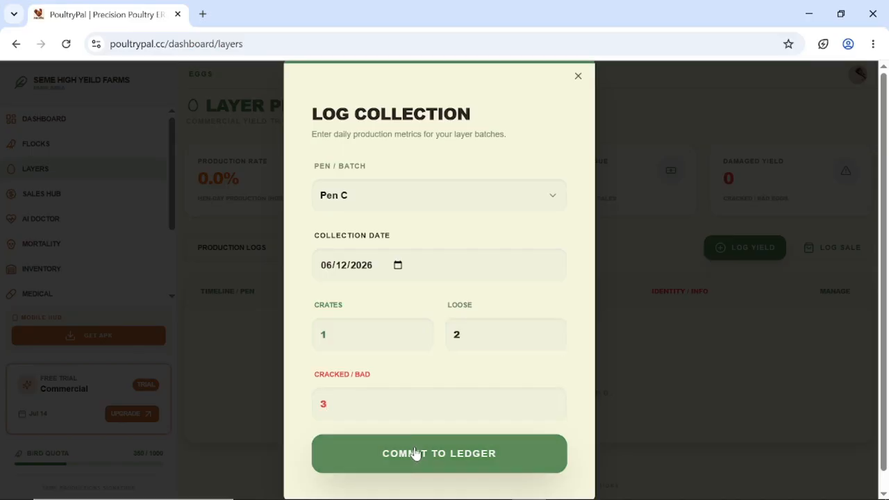
Step: Commit Pen C's collection log to the ledger and review its entry, the production rate and the damaged yield
left_click(414, 453)
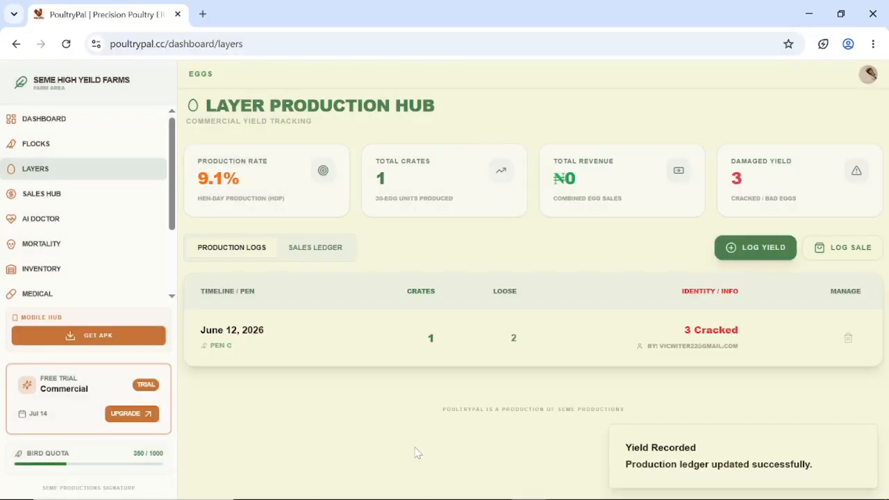
left_click_drag(746, 357, 668, 357)
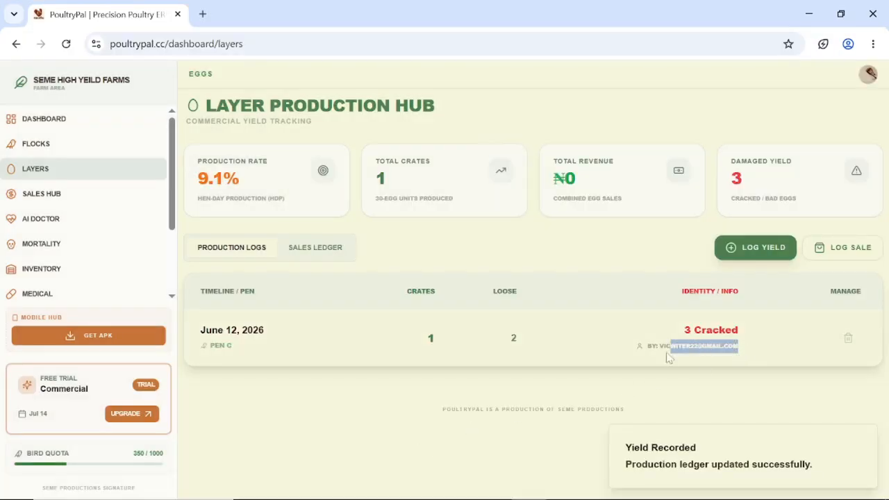
left_click(642, 359)
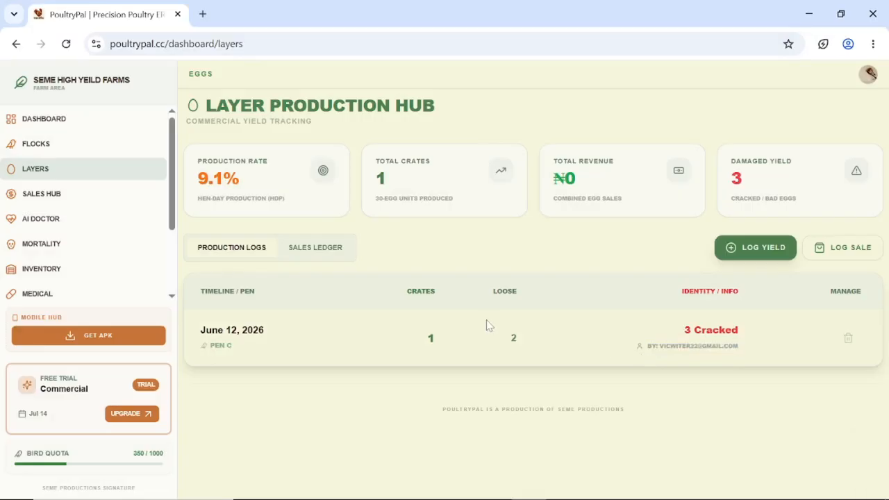
left_click_drag(736, 345, 634, 354)
left_click(713, 358)
triple_click(300, 335)
left_click(300, 335)
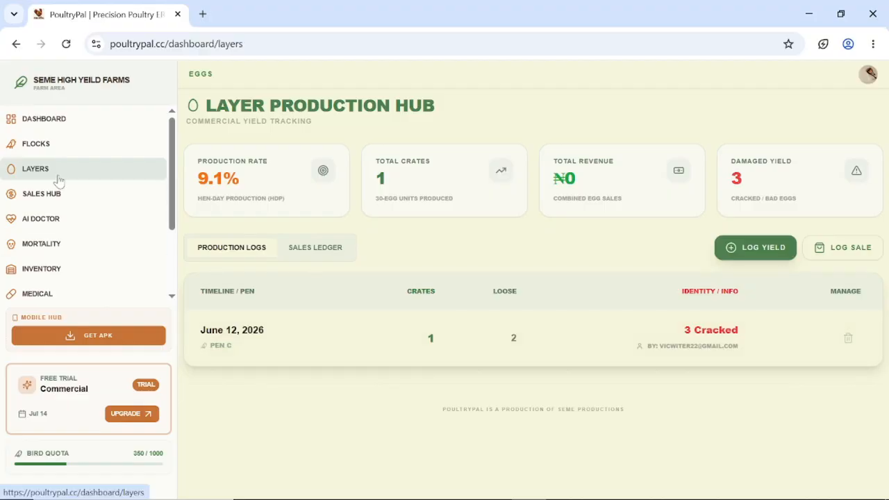
left_click_drag(243, 179, 187, 182)
left_click(236, 182)
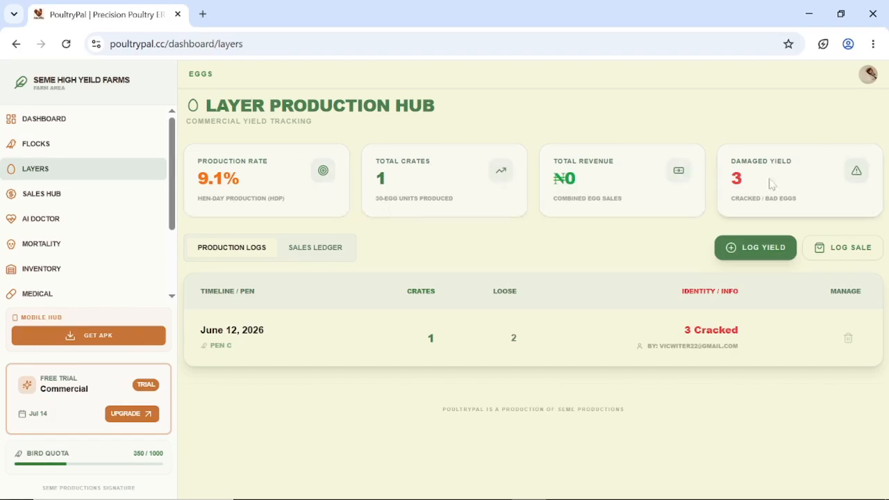
left_click_drag(746, 192, 783, 155)
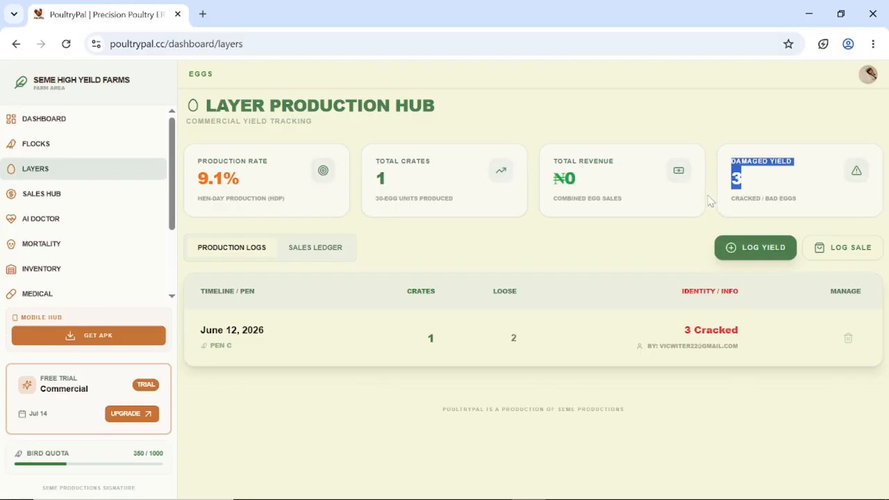
left_click(783, 157)
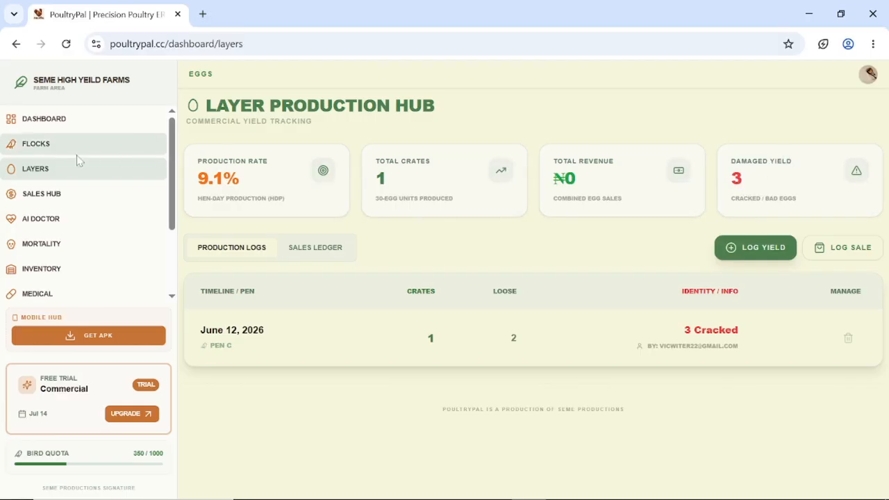
Step: Start a bird sale from the Sales Hub with PenA as the source batch
left_click(88, 195)
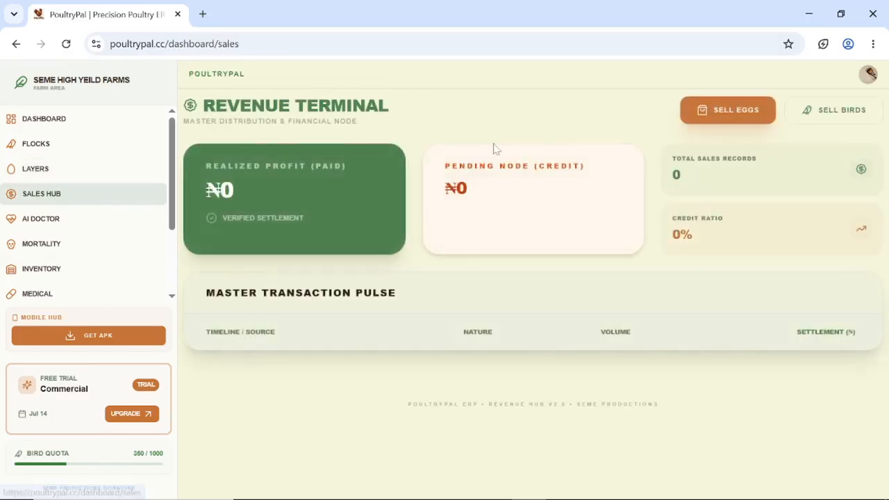
left_click(819, 128)
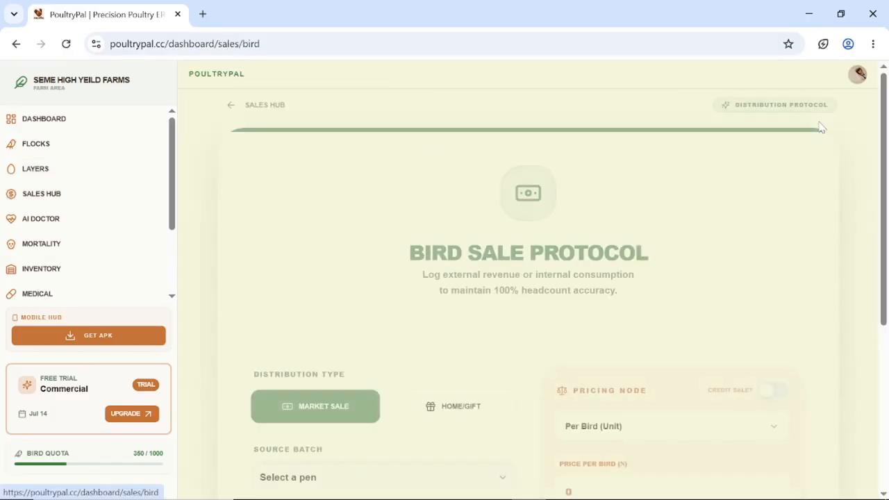
scroll(601, 261, "down", 3)
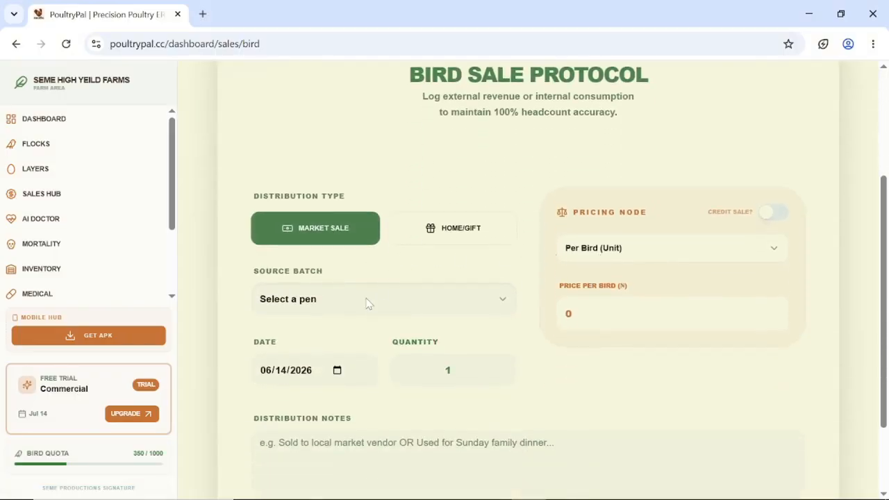
left_click(368, 303)
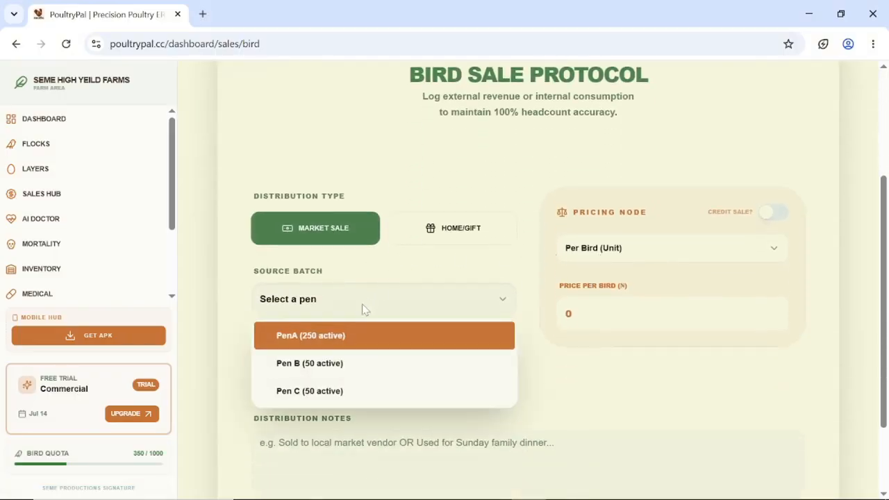
left_click(311, 337)
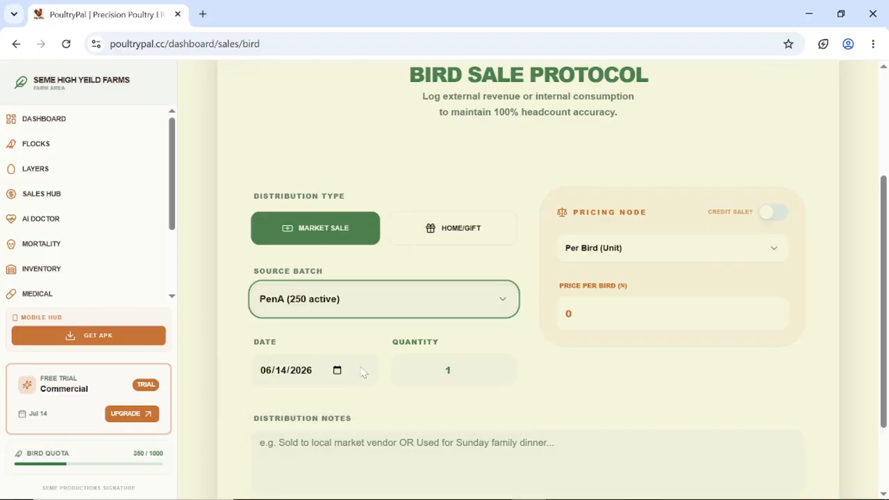
Step: Set the bird sale's date to 06/12/2026 and its quantity to 15
left_click(337, 370)
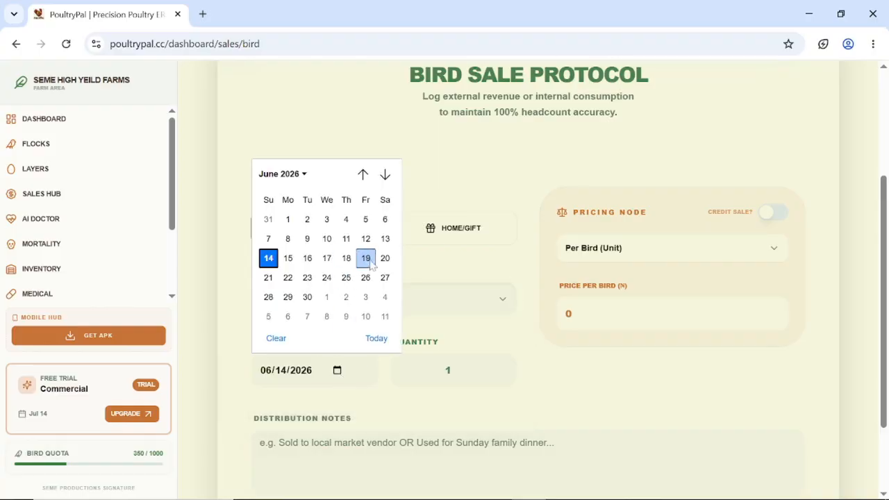
left_click(365, 238)
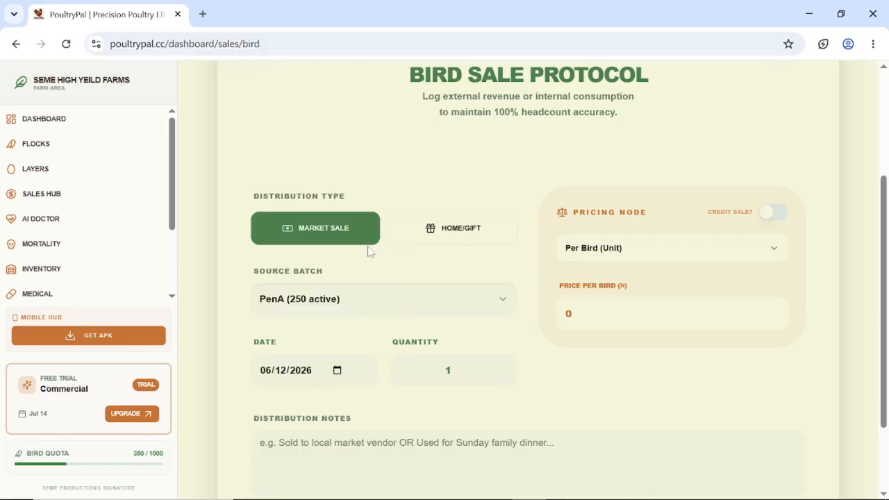
left_click(451, 370)
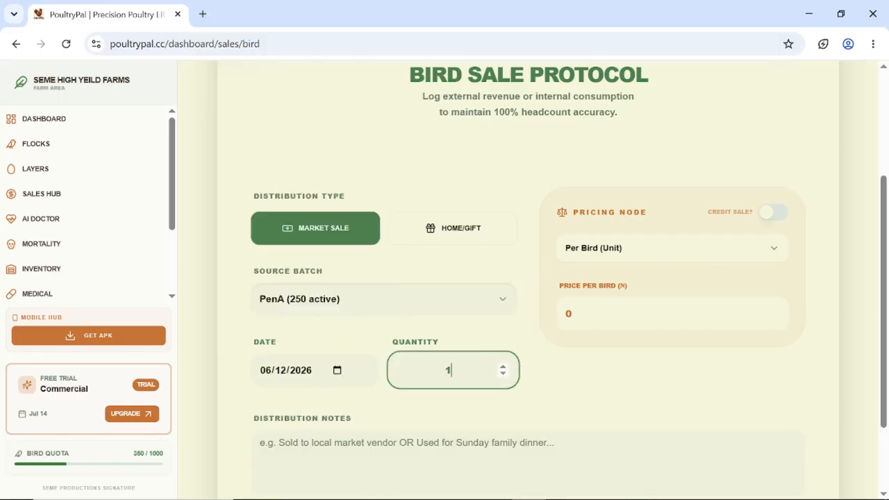
key("BackSpace")
type("15")
left_click(627, 357)
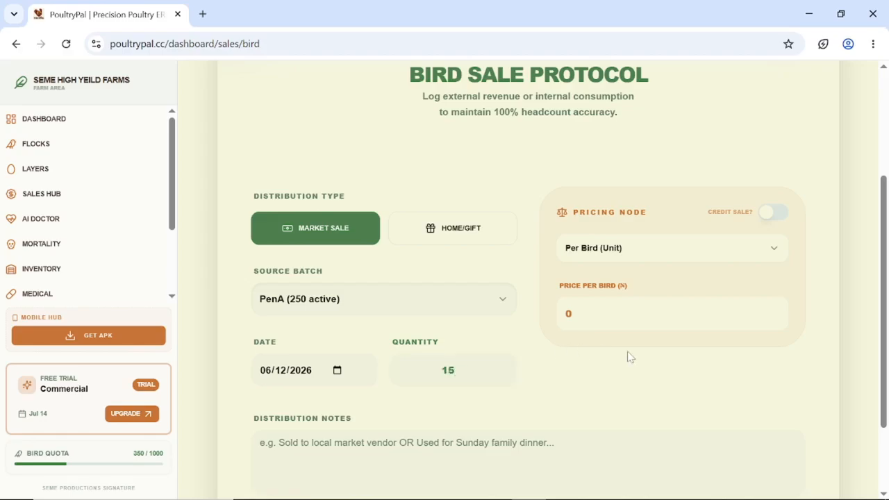
Step: Try the By Weight (Kg) pricing option for the sale and return it to Per Bird (Unit)
left_click(749, 254)
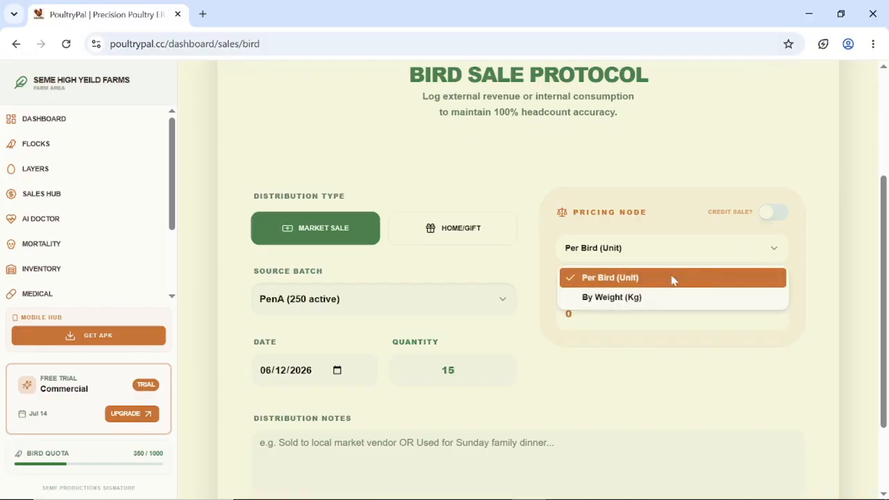
left_click(644, 299)
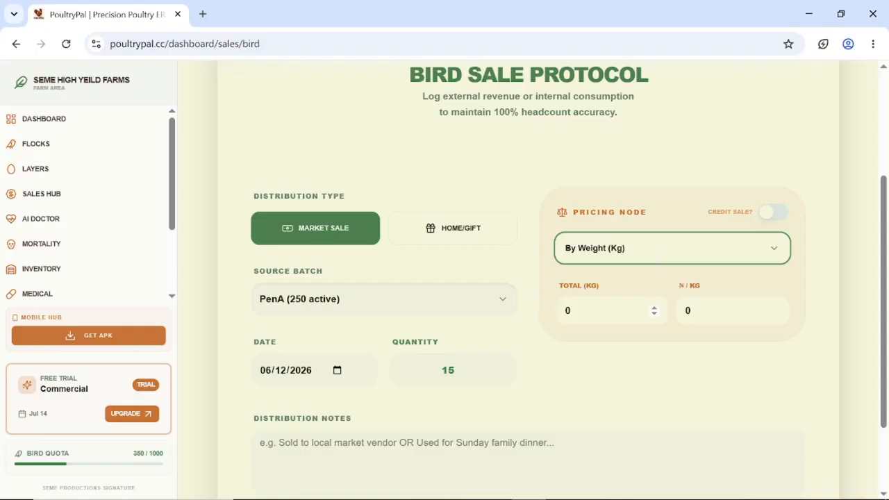
left_click(658, 254)
left_click(629, 277)
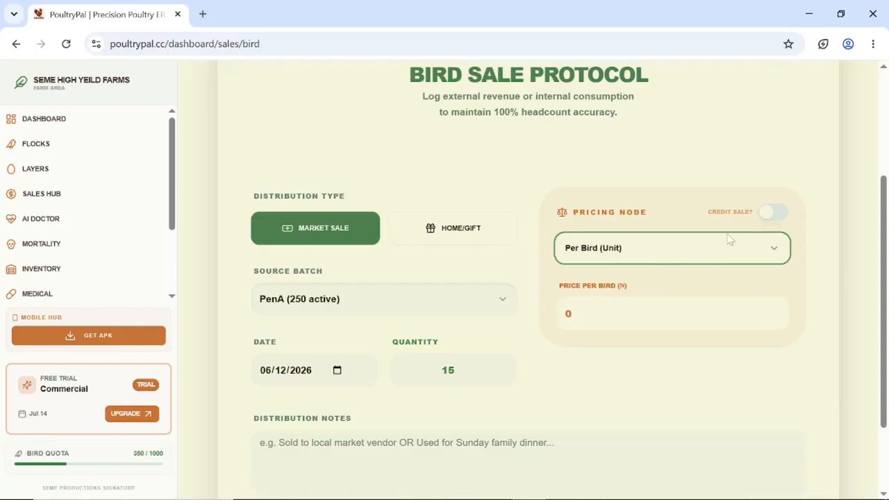
left_click(717, 183)
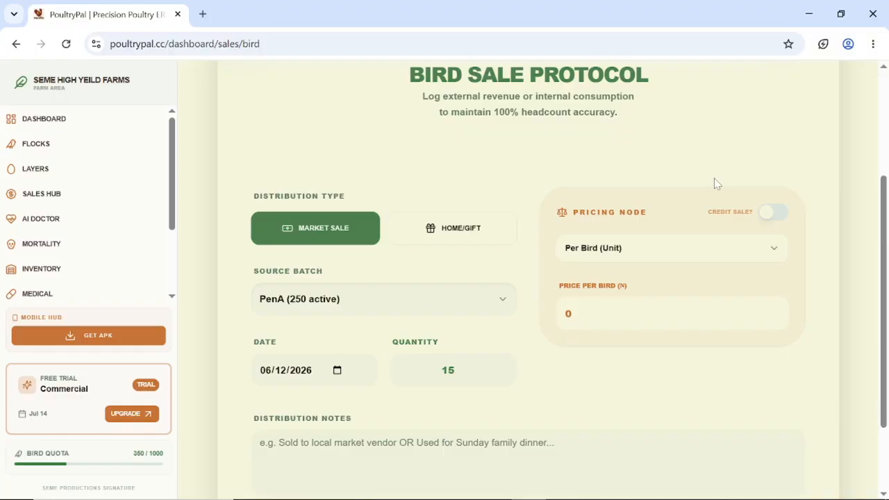
Step: Make the transaction a credit sale and enter the customer's name as the buyer identity
left_click(765, 220)
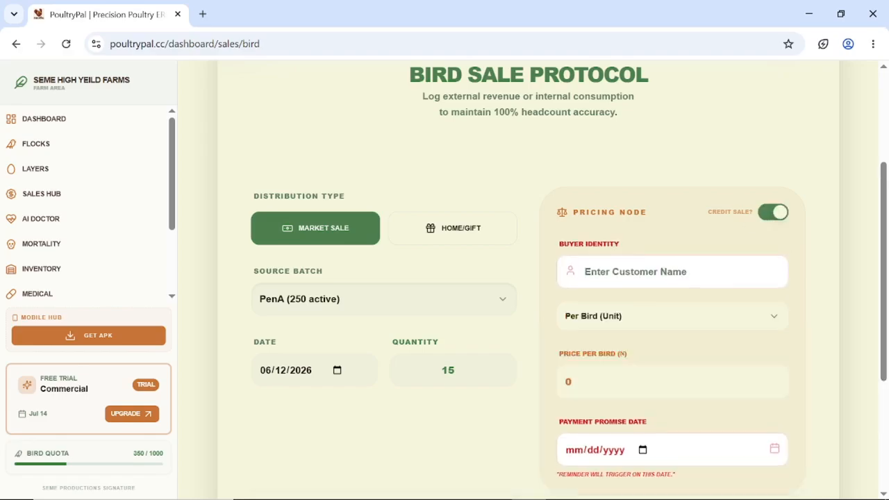
left_click(646, 271)
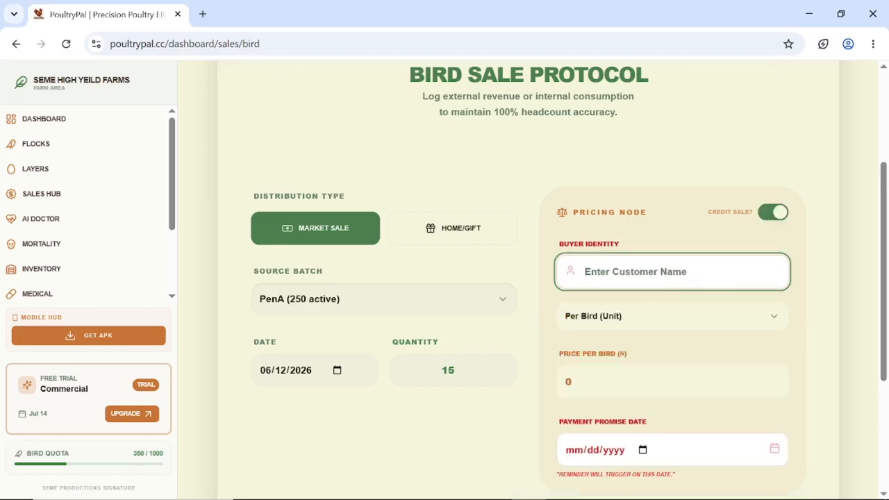
type("Mr Jm")
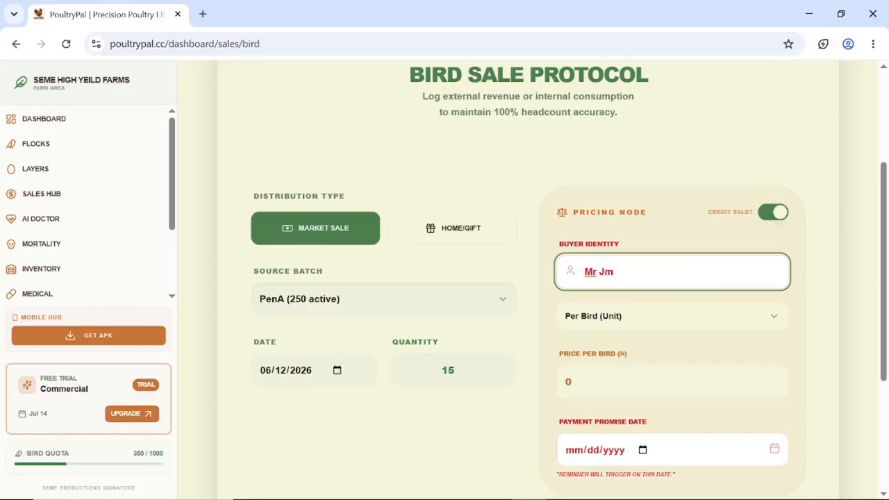
key("BackSpace")
type("ames")
Step: Price the sale Per Bird (Unit) at 10000 per bird
left_click(638, 316)
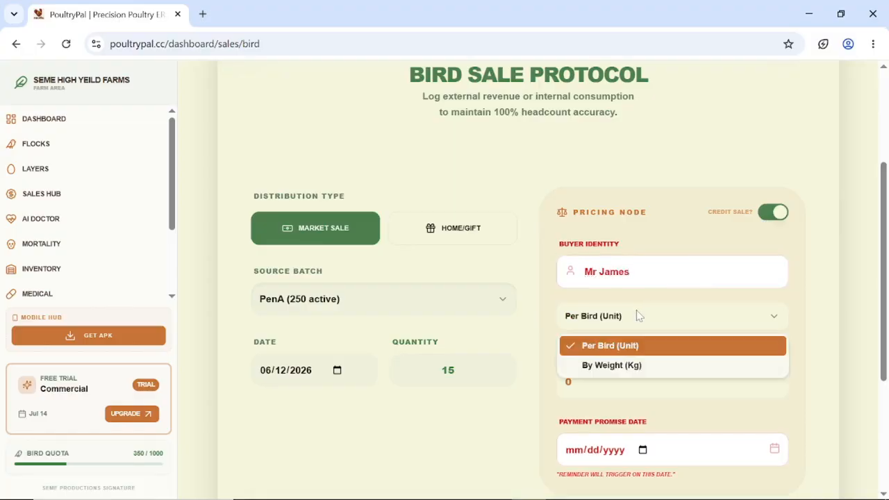
left_click(617, 345)
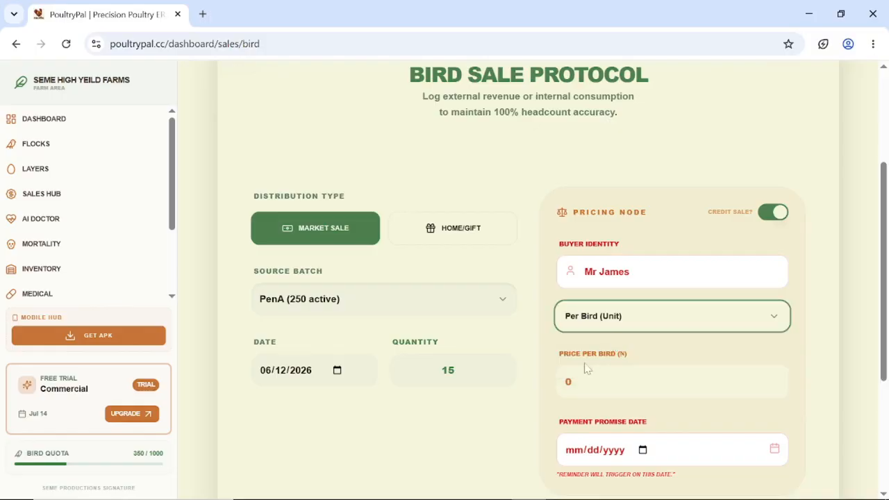
left_click(585, 375)
key("BackSpace")
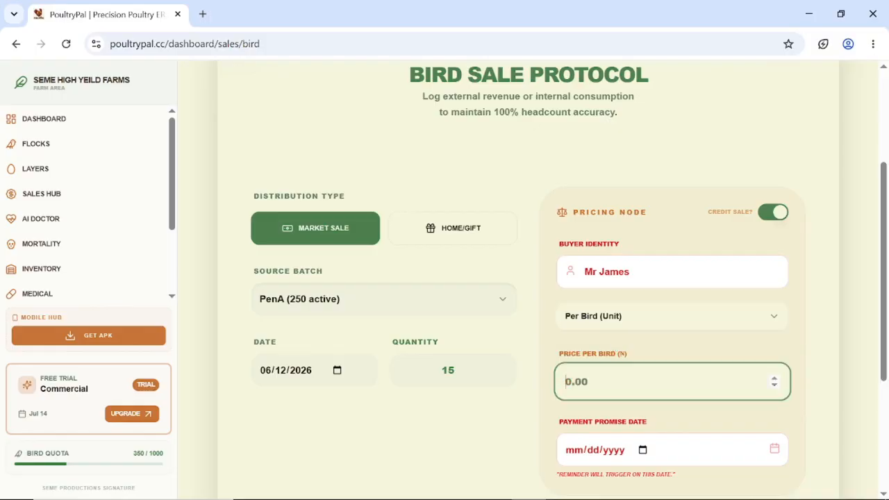
scroll(590, 377, "down", 6)
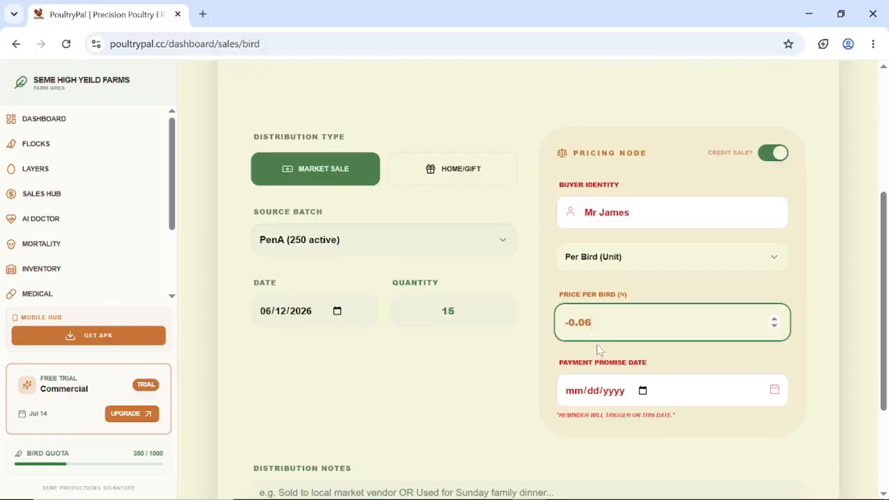
key("BackSpace")
key("BackSpace")
key("BackSpace")
key("BackSpace")
key("BackSpace")
type("10000")
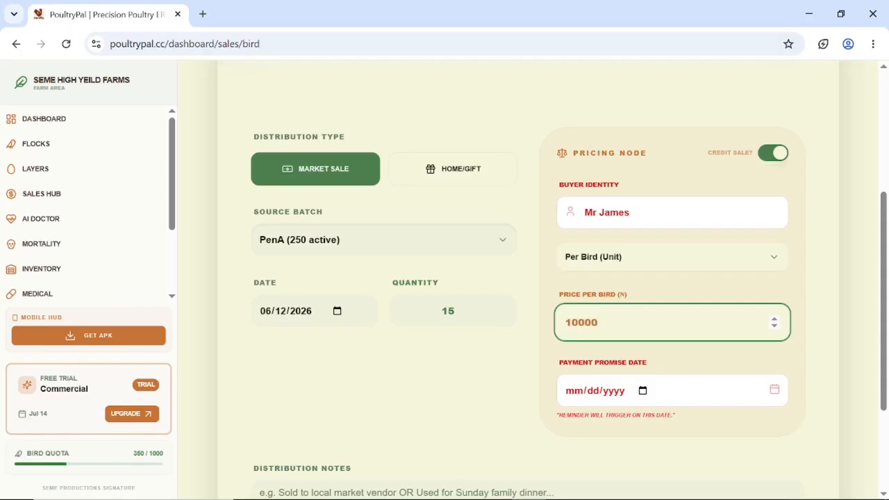
Step: Set the payment promise date to 06/15/2026 and check the reminder note beneath it
left_click(643, 390)
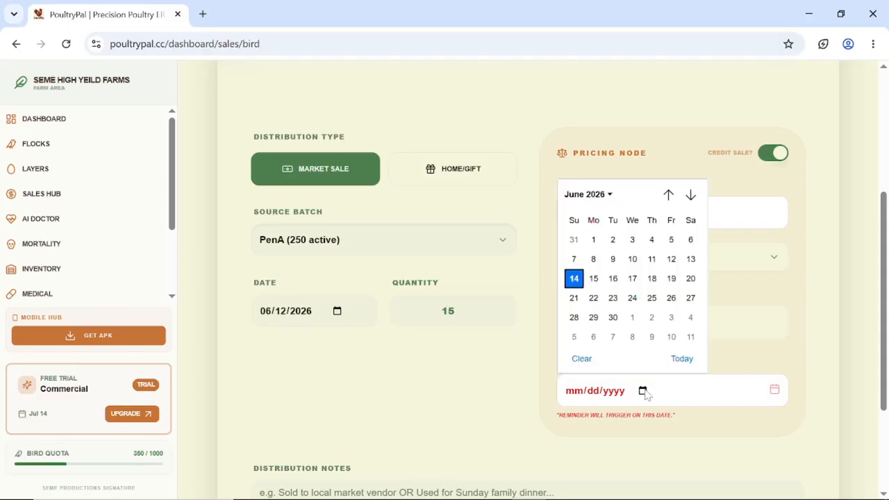
left_click(594, 283)
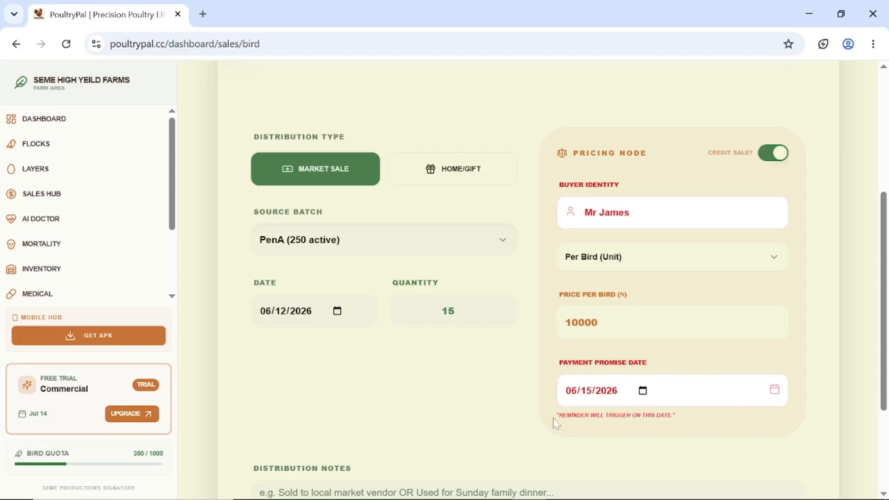
key("ctrl+a")
triple_click(681, 416)
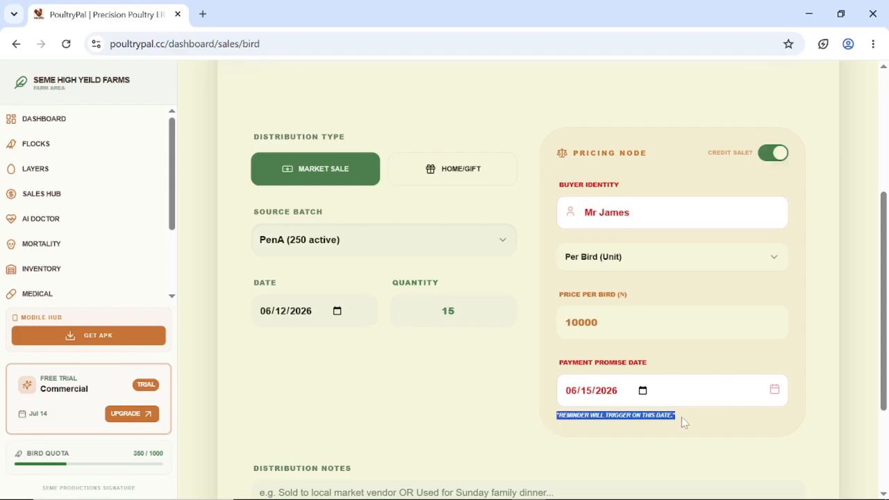
left_click(681, 415)
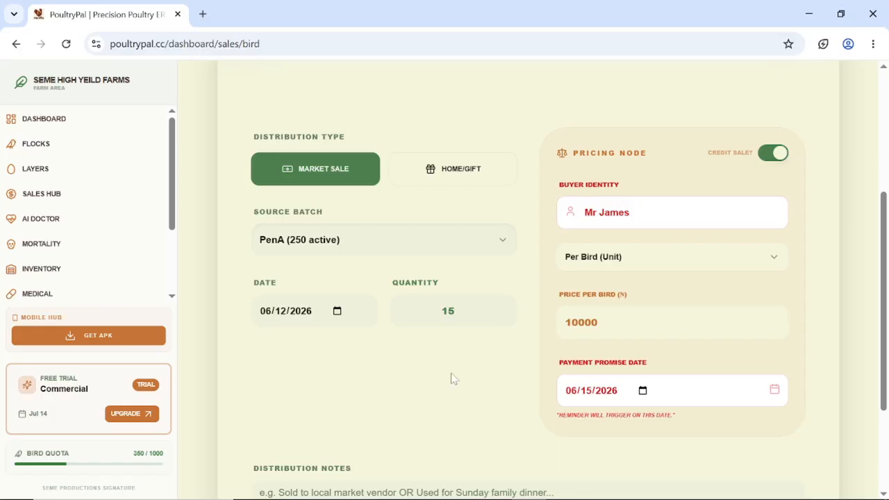
Step: Finalize the bird sale log without notes and check the sale's settlement amount in the Master Transaction Pulse
scroll(452, 377, "down", 3)
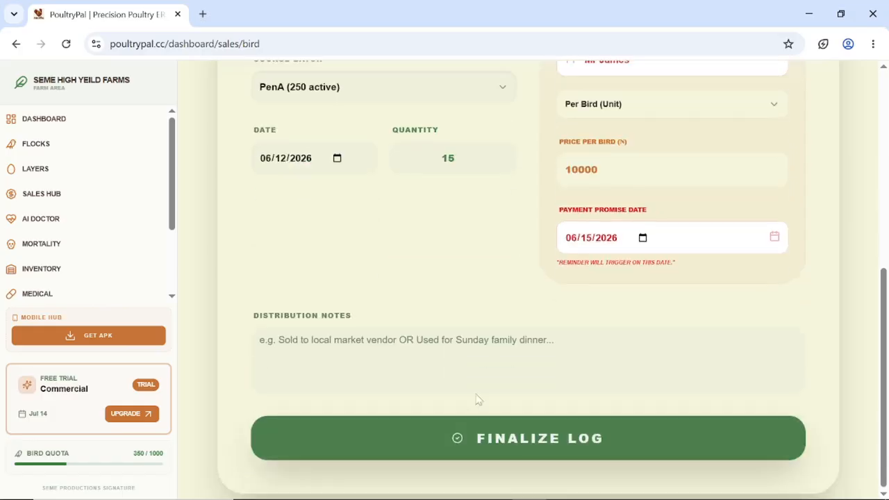
left_click(463, 424)
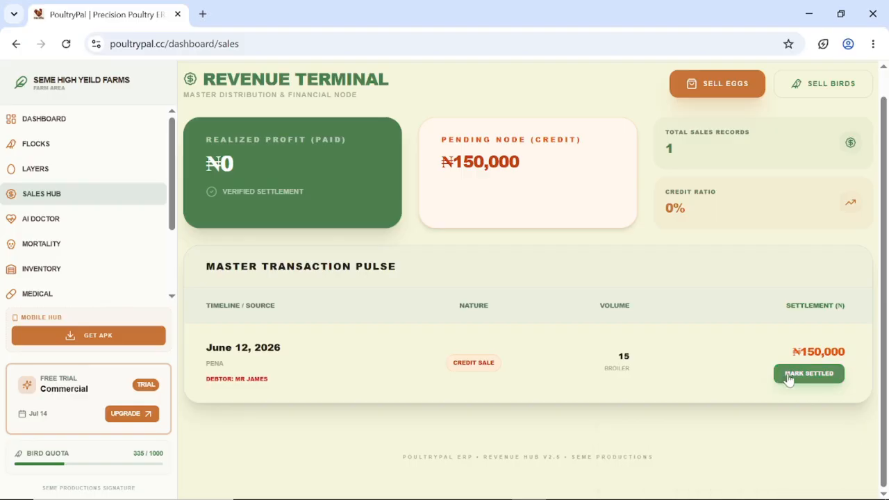
left_click_drag(790, 347, 841, 376)
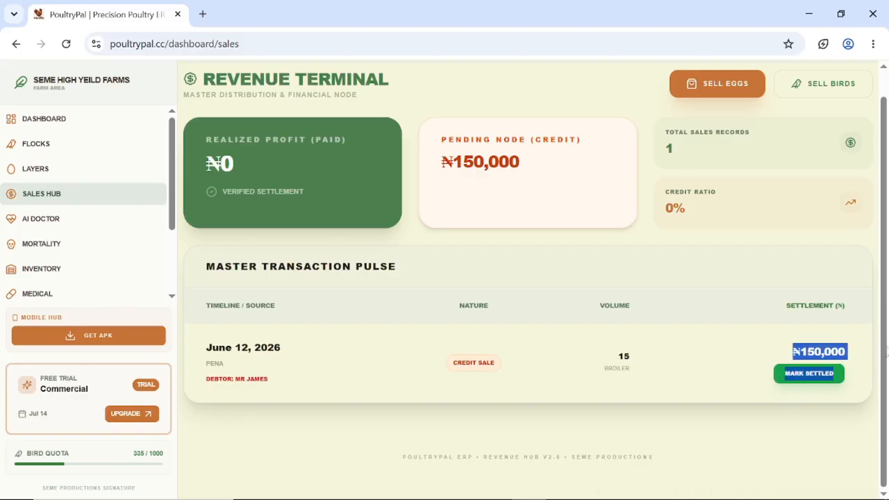
Step: Start a new bird sale log with the Home/Gift distribution type and PenA as the source batch
left_click(606, 295)
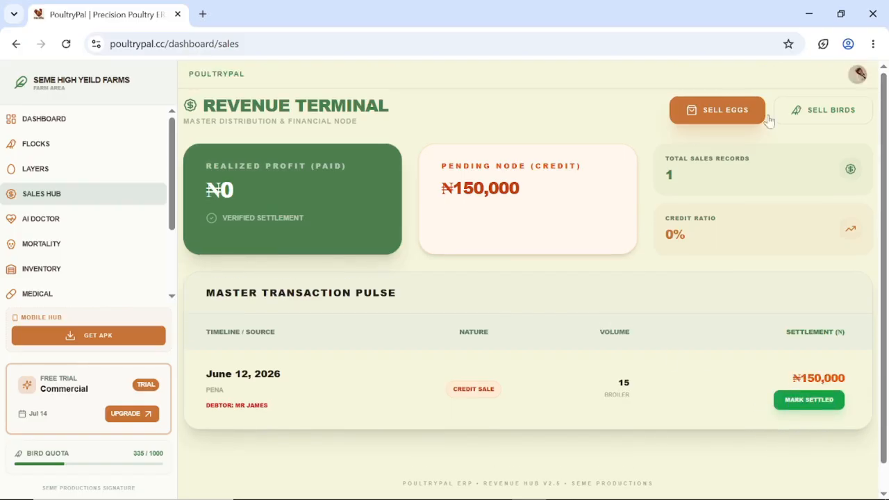
left_click(809, 117)
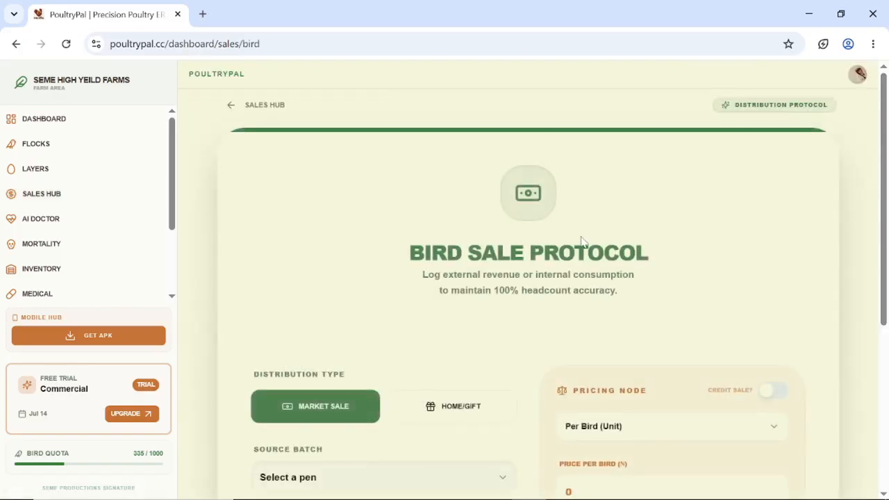
scroll(582, 241, "down", 2)
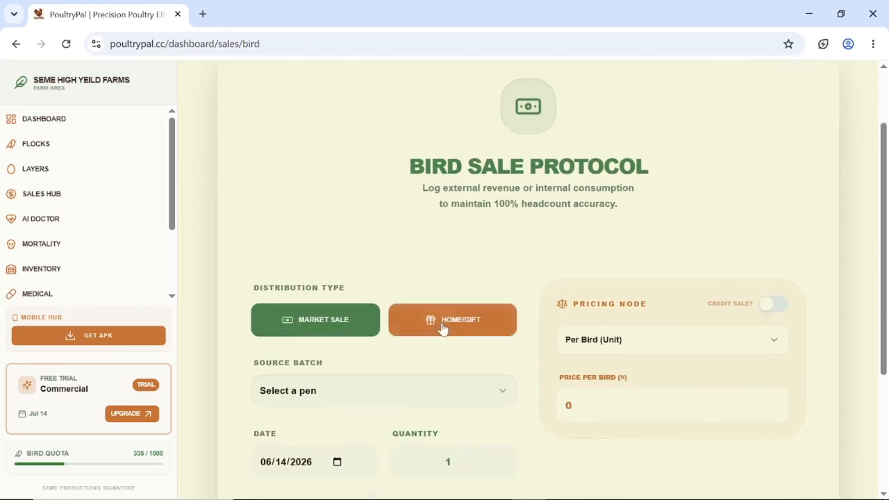
left_click(442, 328)
scroll(497, 276, "down", 2)
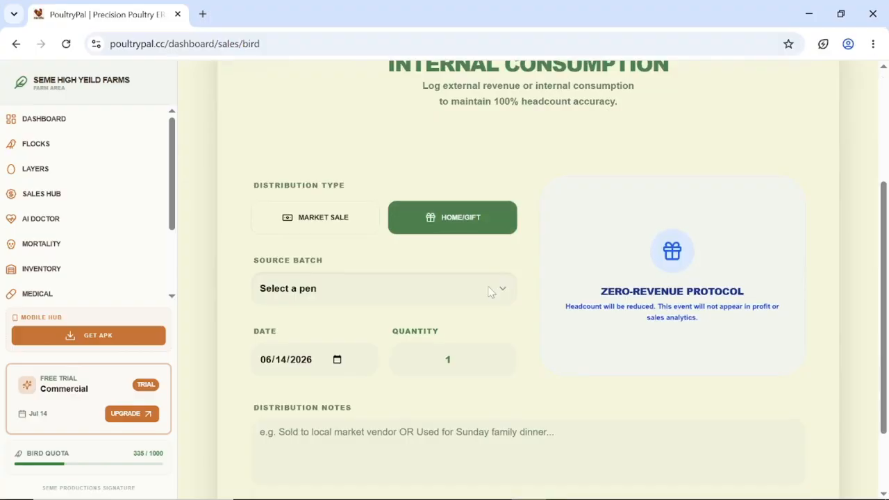
left_click(495, 290)
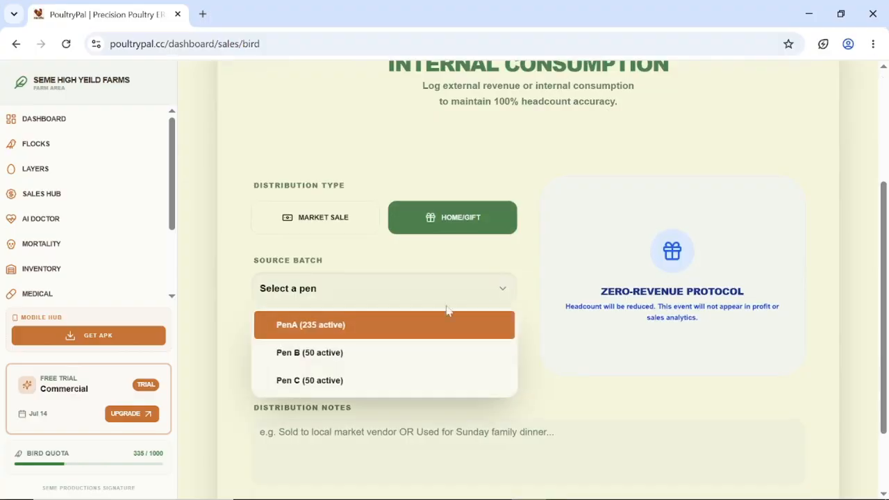
left_click(383, 332)
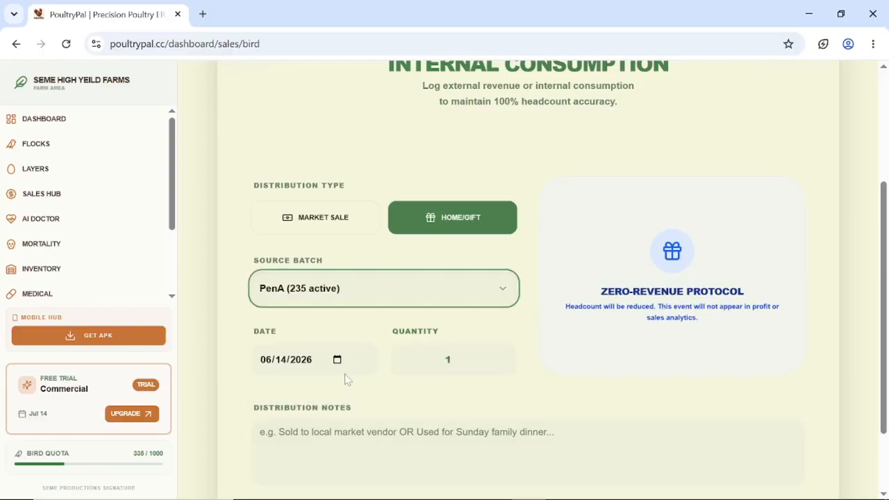
Step: Set the quantity to 4 birds and finalize the Home/Gift log without distribution notes
left_click(501, 360)
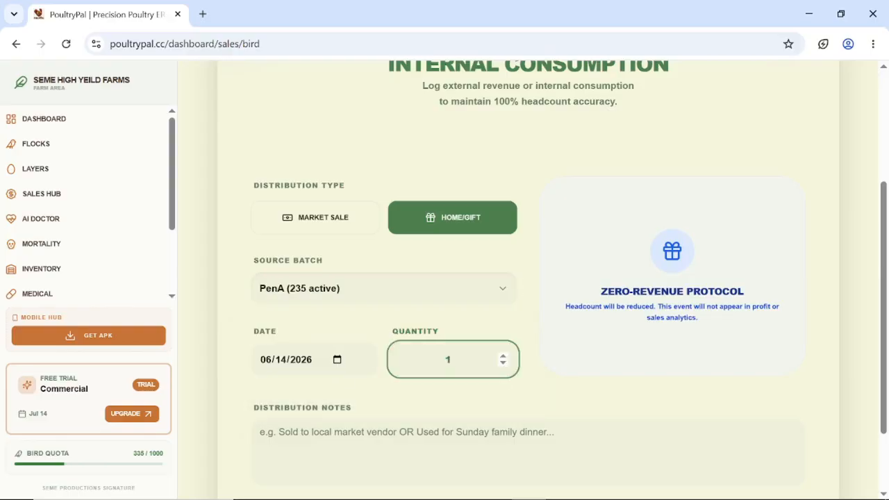
key("BackSpace")
type("4")
left_click(694, 279)
scroll(694, 279, "down", 3)
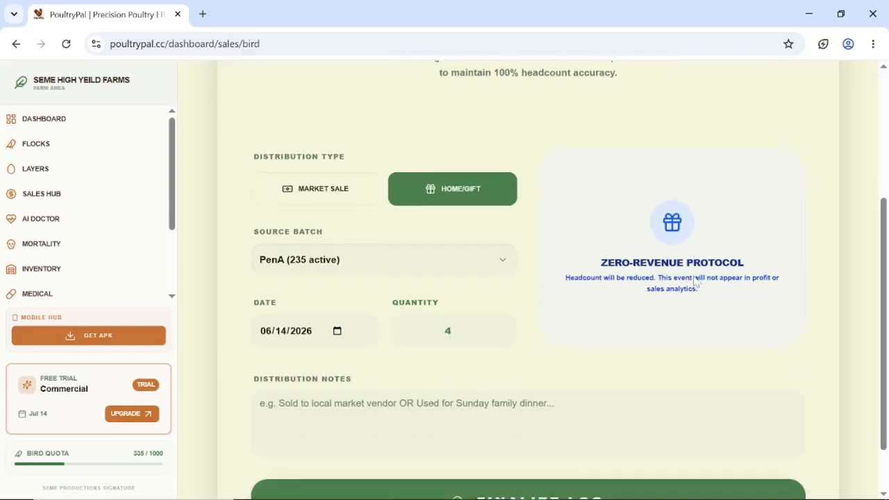
left_click(506, 439)
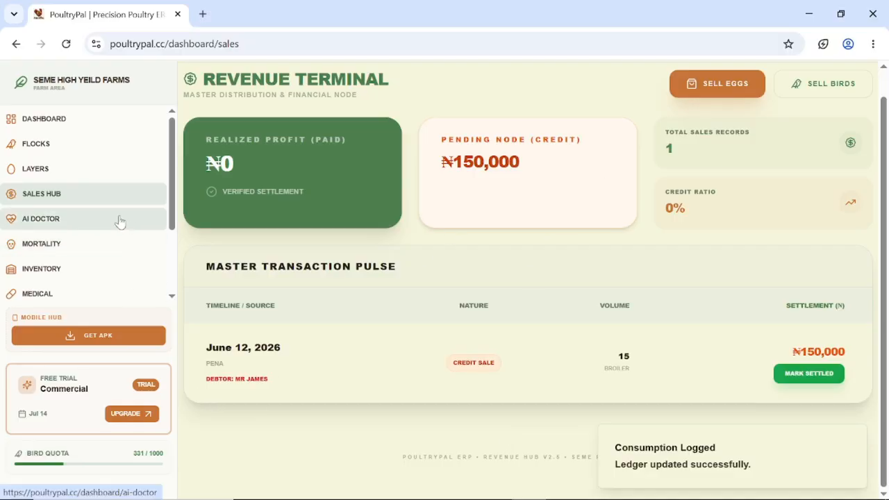
Step: Check the Total Birds figure on the dashboard
left_click(65, 123)
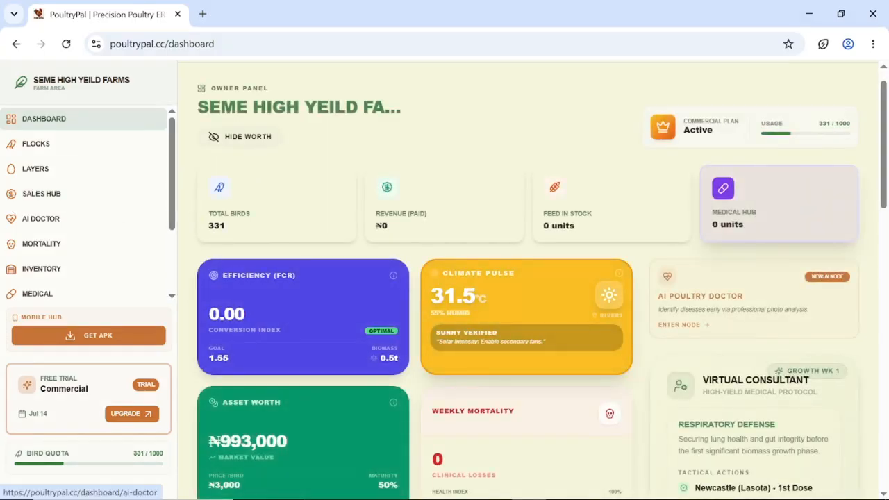
left_click_drag(236, 231, 202, 234)
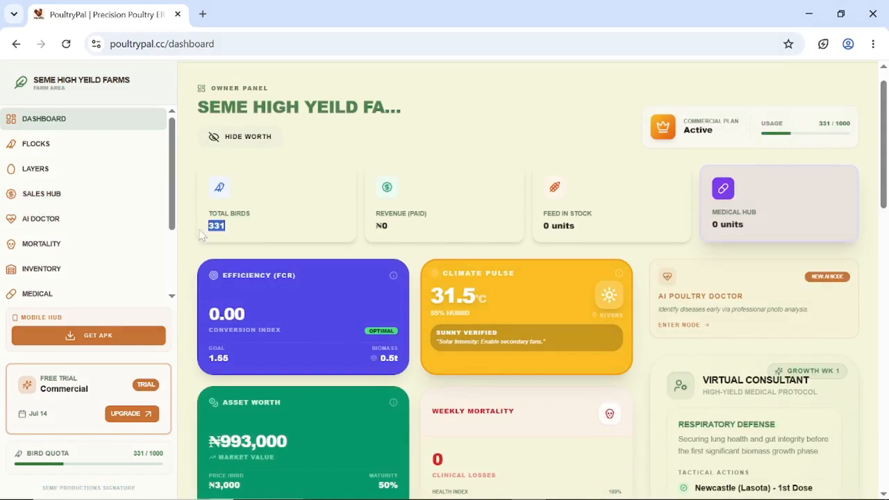
left_click(201, 235)
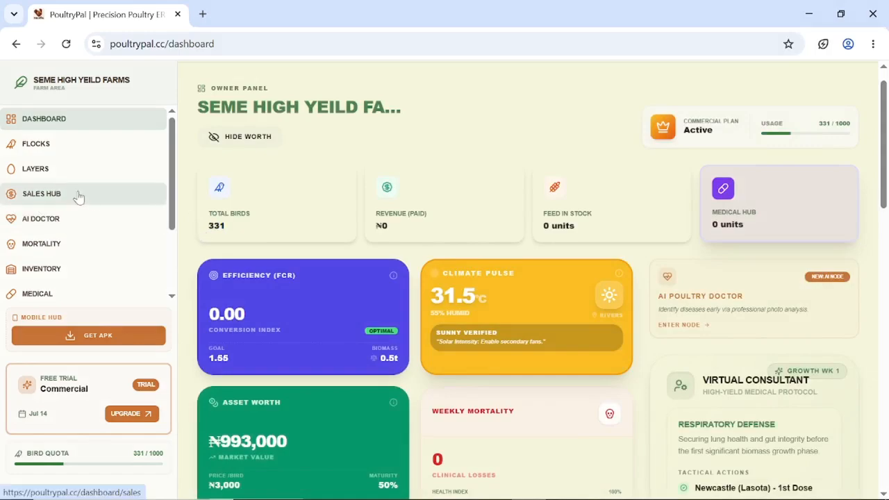
Step: Open the AI Doctor health consultation and attach the photo IMG_20260527_160534_791 from New folder in Pictures as evidence
left_click(71, 231)
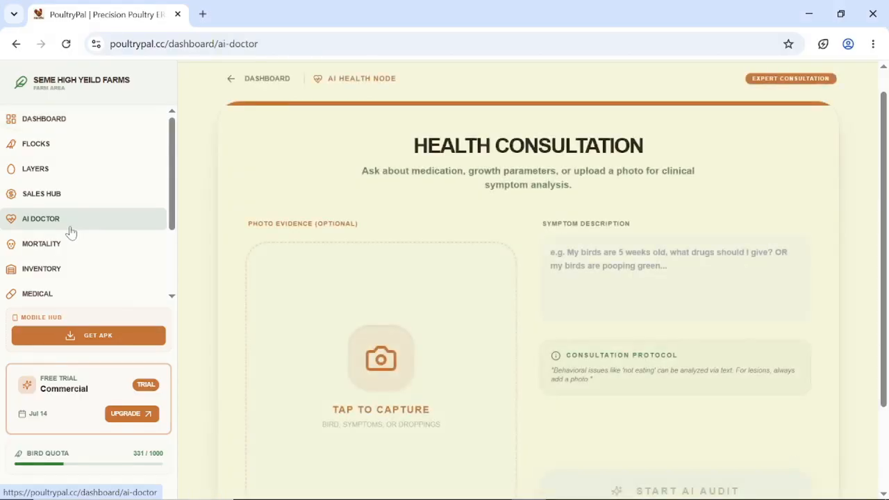
scroll(273, 198, "down", 3)
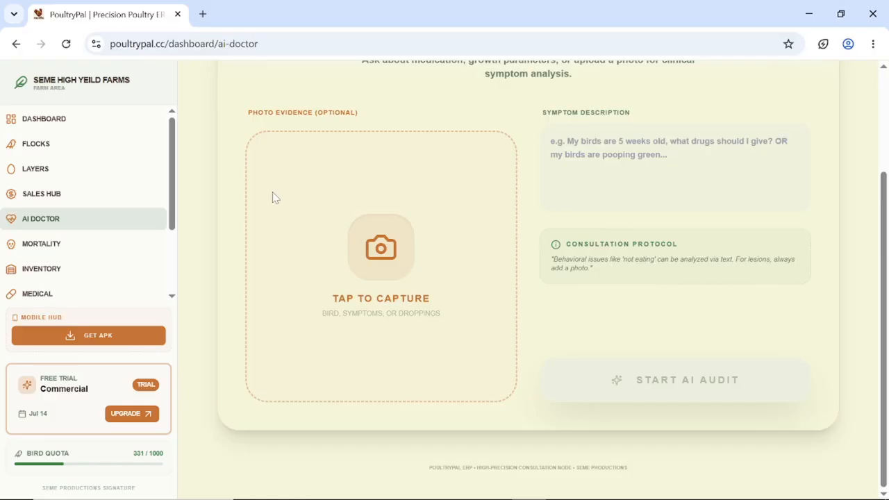
scroll(272, 197, "up", 3)
scroll(273, 191, "down", 1)
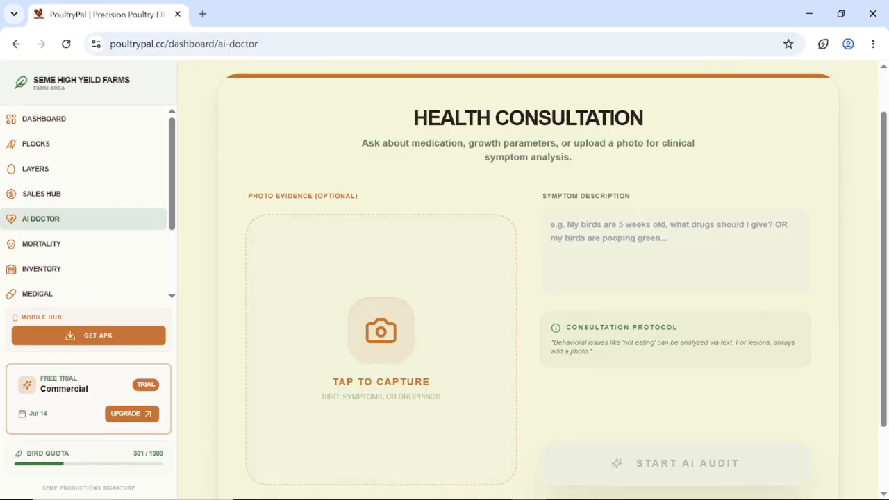
left_click(432, 318)
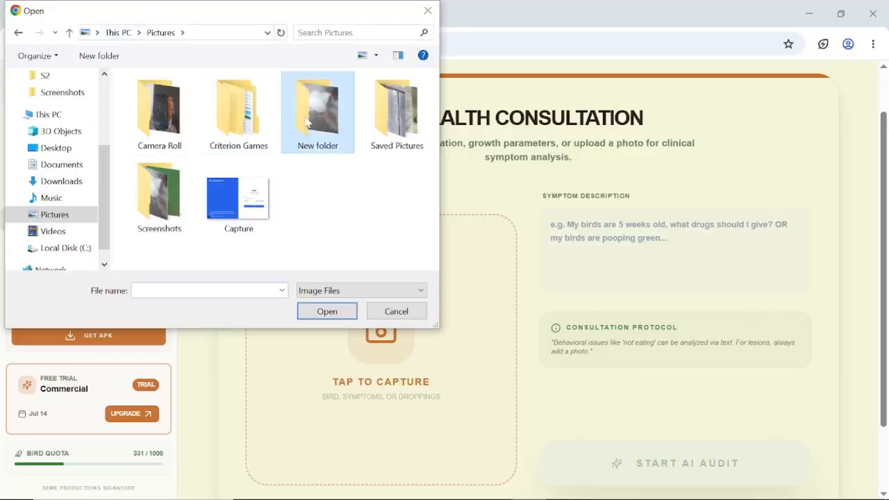
double_click(310, 123)
left_click(158, 107)
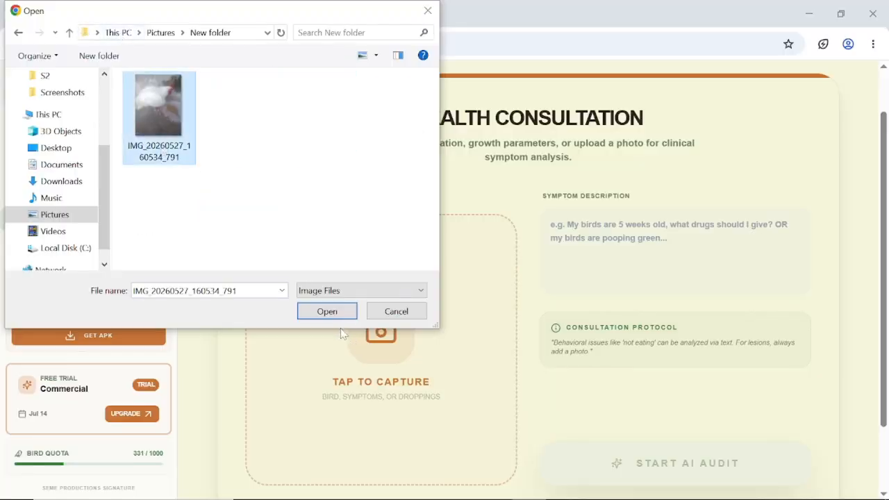
left_click(324, 314)
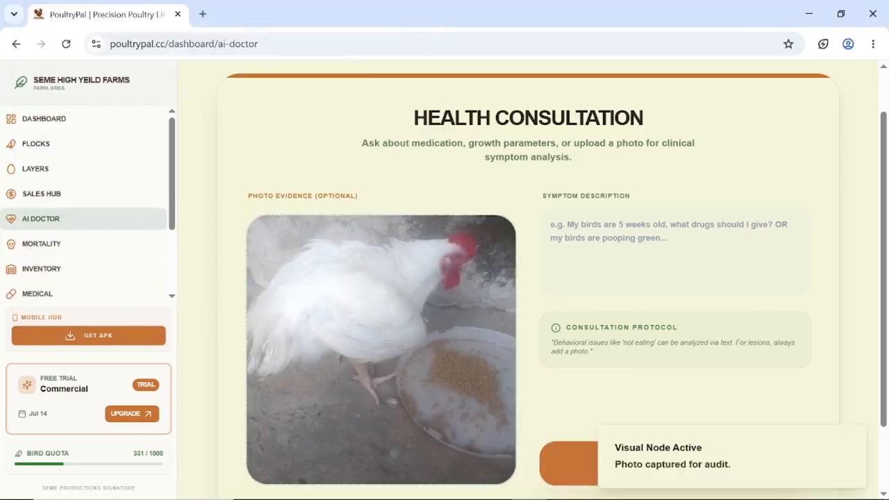
Step: Describe the symptoms as one bird with green poop that is not eating, asking what could be the cause and what are the solutions
left_click(674, 251)
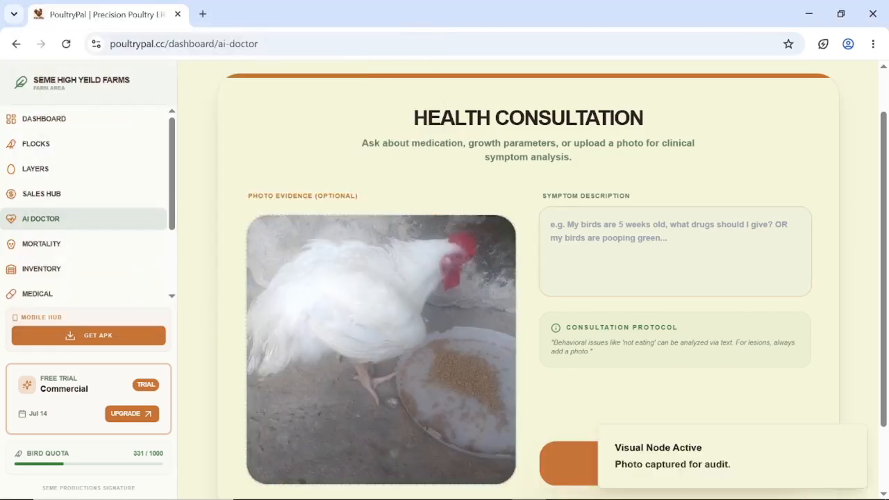
type("This ")
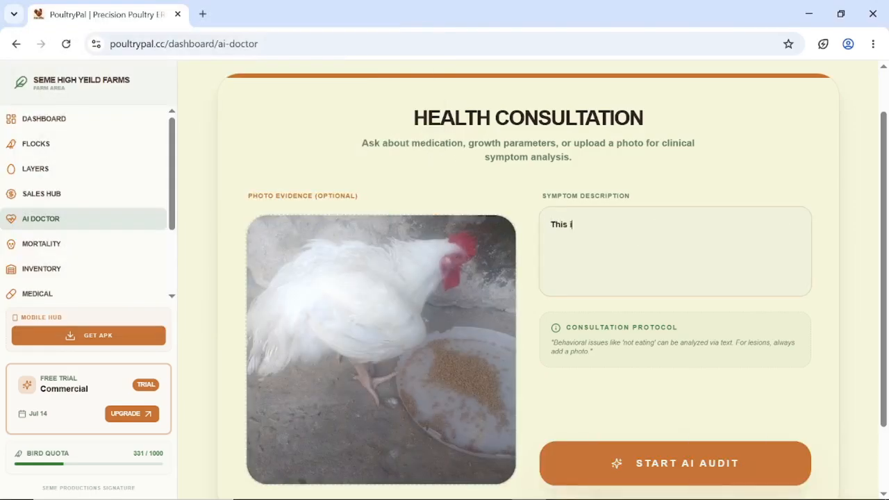
type("is one of my birds I have notice")
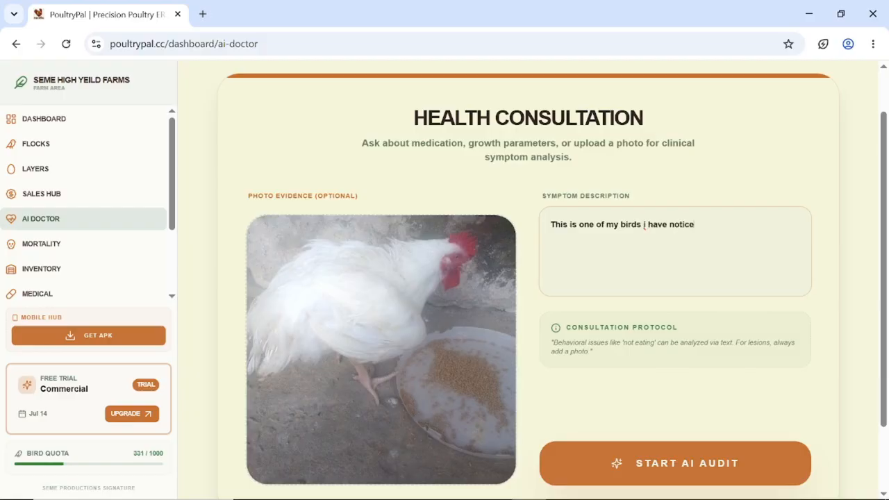
type("d green poop and it is ")
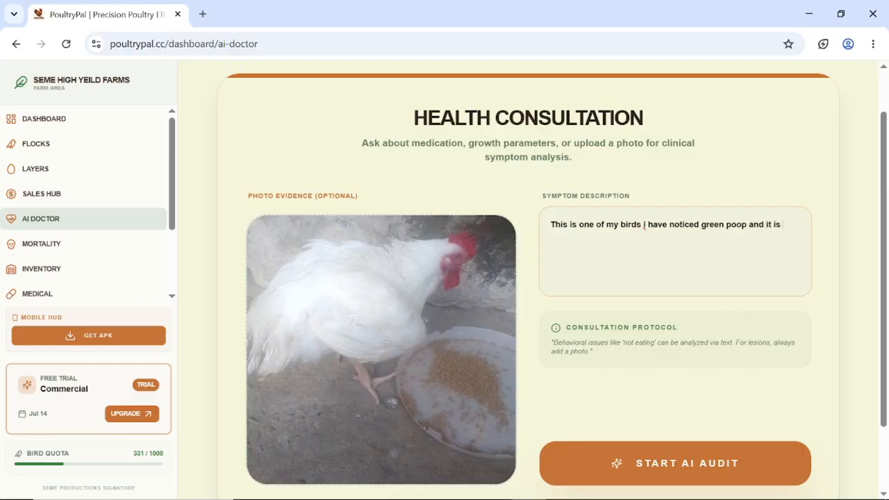
type("not also eati")
type("ng")
type(" what could b")
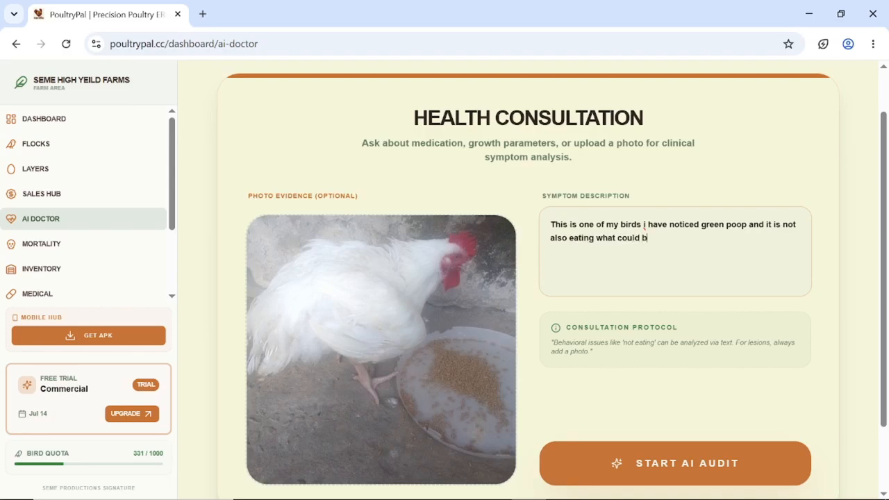
type("e the cause and wht")
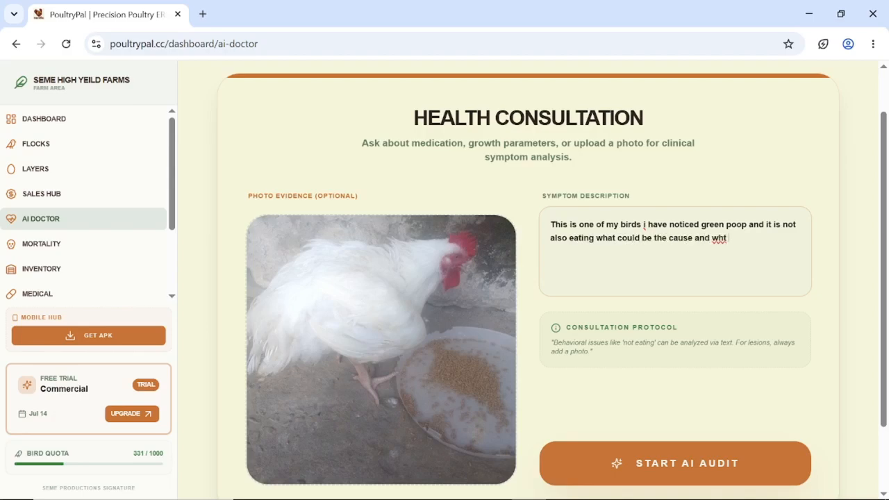
type(" are the d")
type("olutions")
type("a")
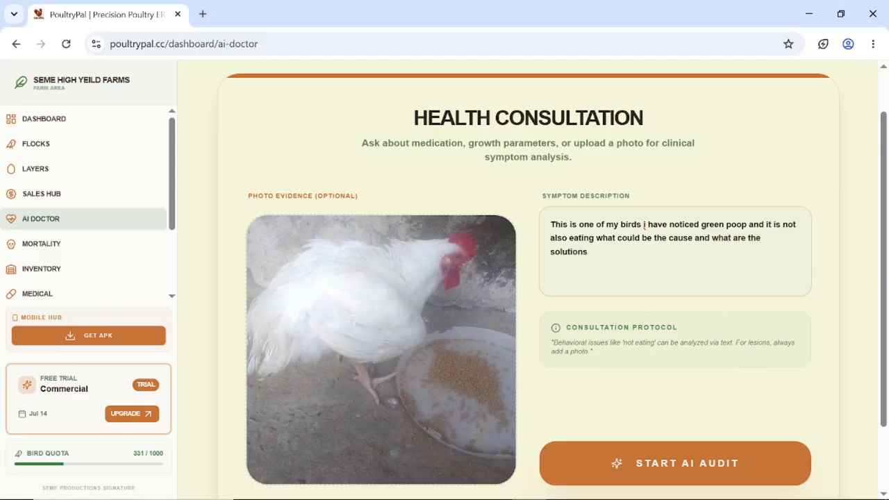
Step: Run the AI audit and read through the verdict, professional analysis, recommended actions and follow-up questions
left_click(607, 462)
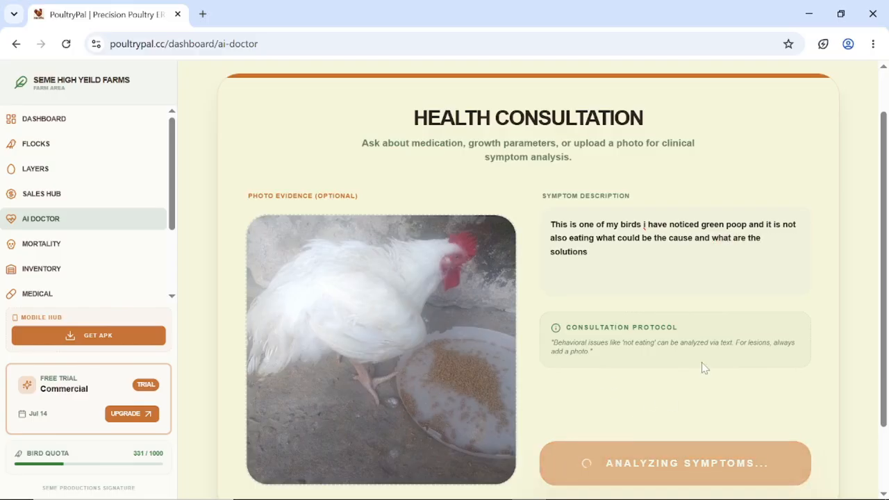
mouse_move(453, 333)
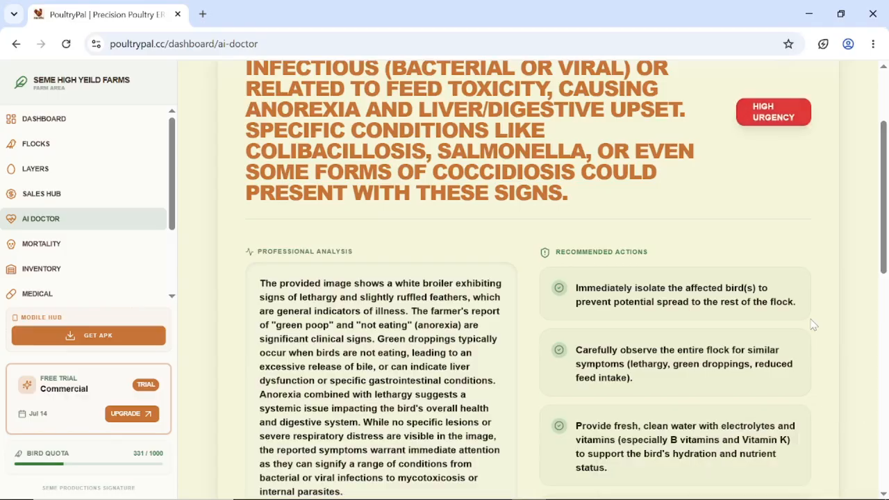
scroll(813, 325, "up", 2)
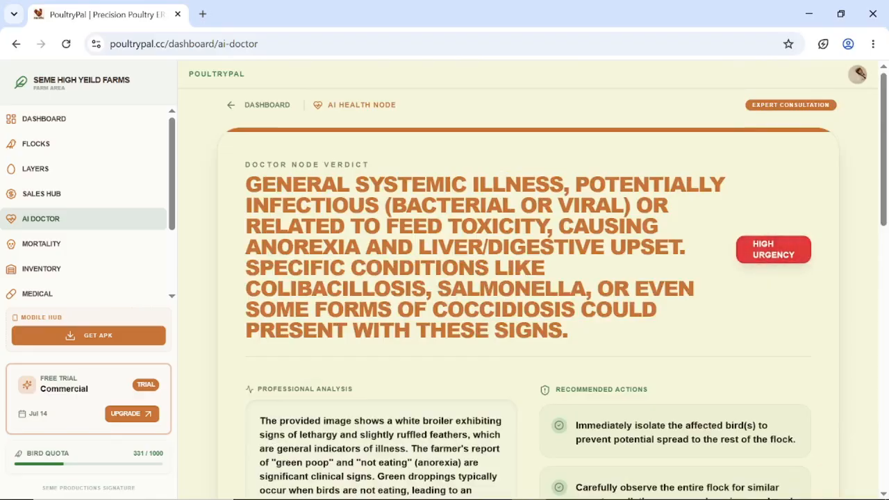
scroll(528, 278, "down", 2)
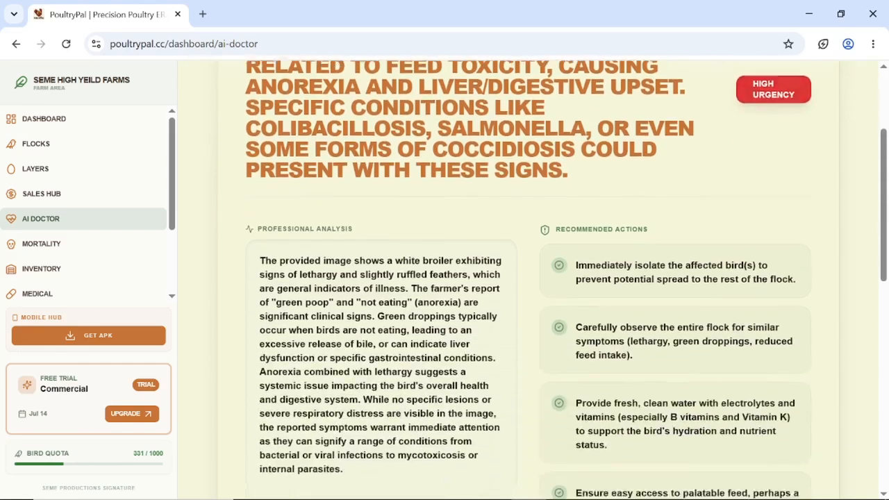
scroll(500, 259, "down", 2)
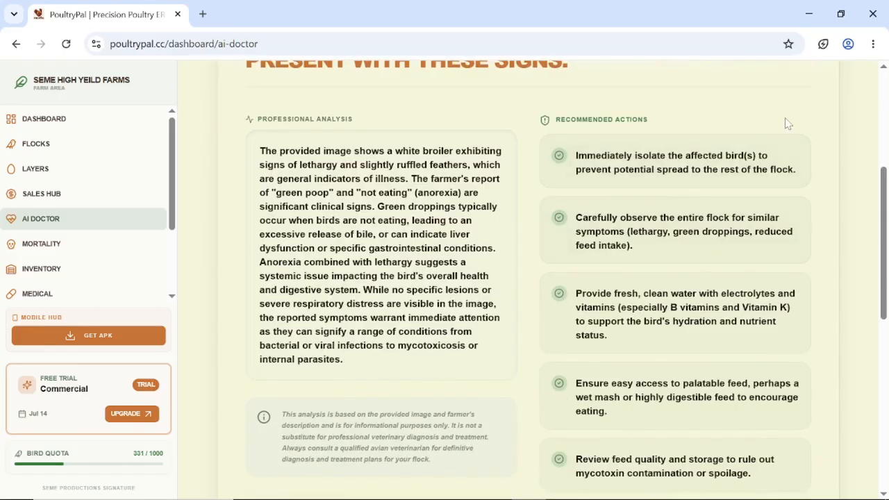
scroll(786, 123, "down", 6)
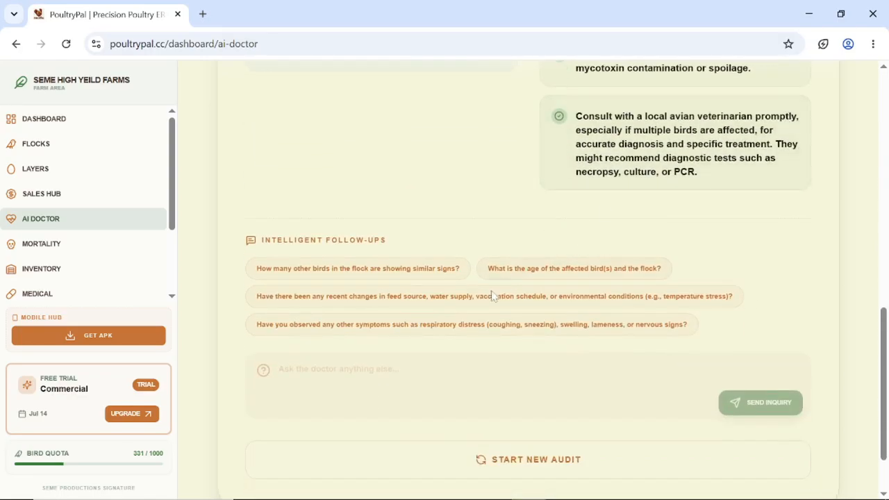
Step: Preview the answer form for the follow-up "How many other birds in the flock are showing similar signs?" and dismiss it unanswered
left_click(397, 355)
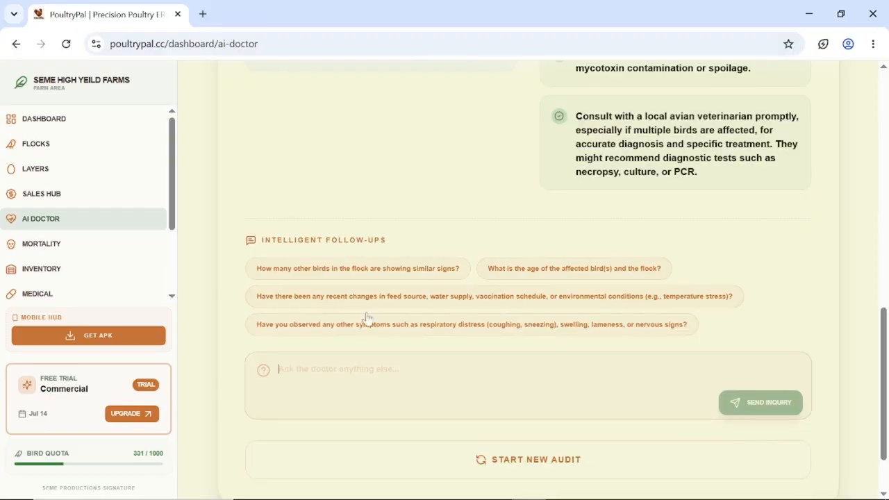
left_click(352, 270)
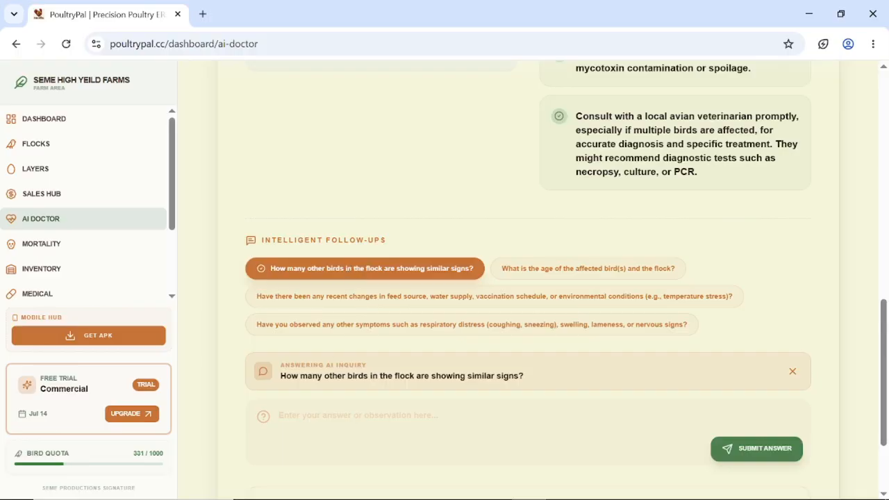
left_click(792, 371)
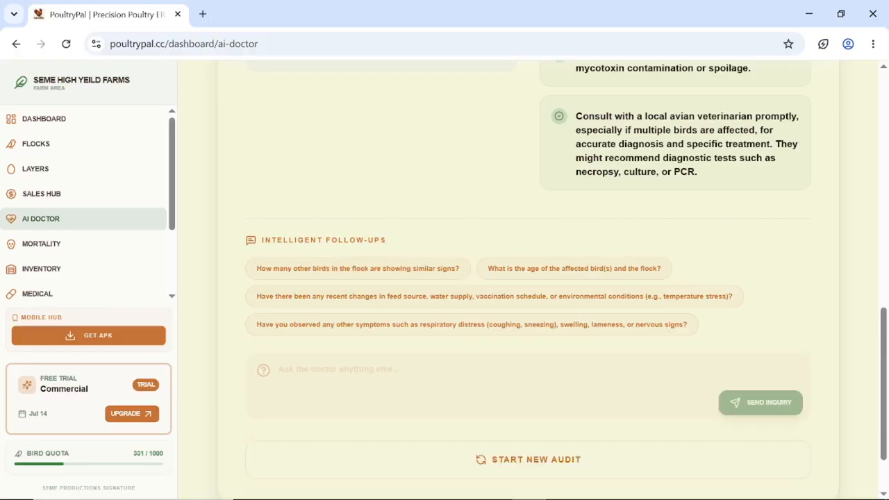
scroll(794, 375, "up", 10)
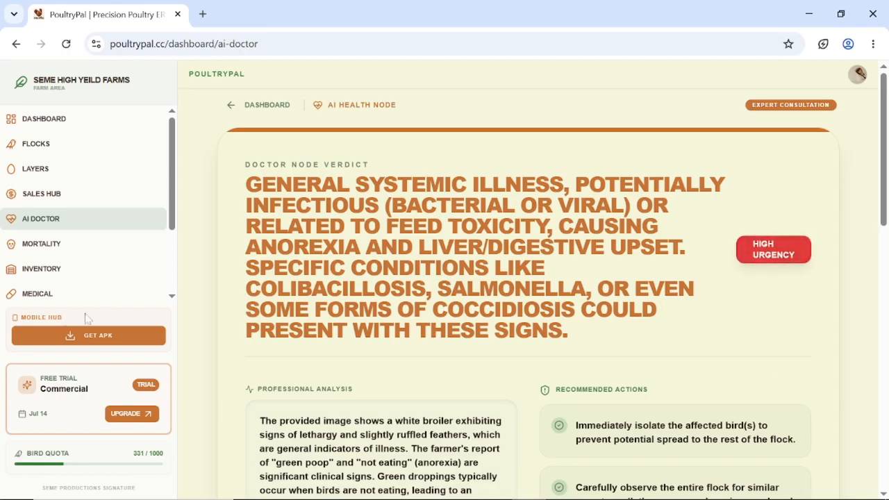
Step: Start a mortality incident for Pen B with a loss count of 2 and the incident date 06/11/2026
left_click(37, 247)
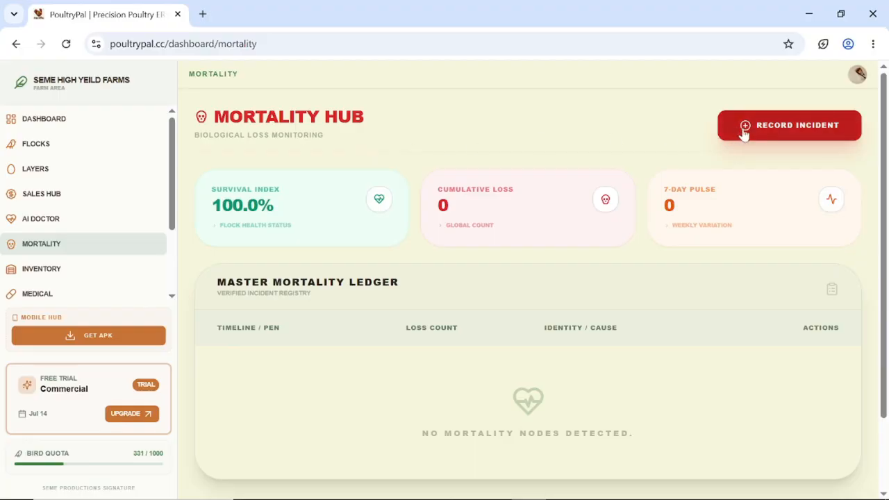
left_click(773, 132)
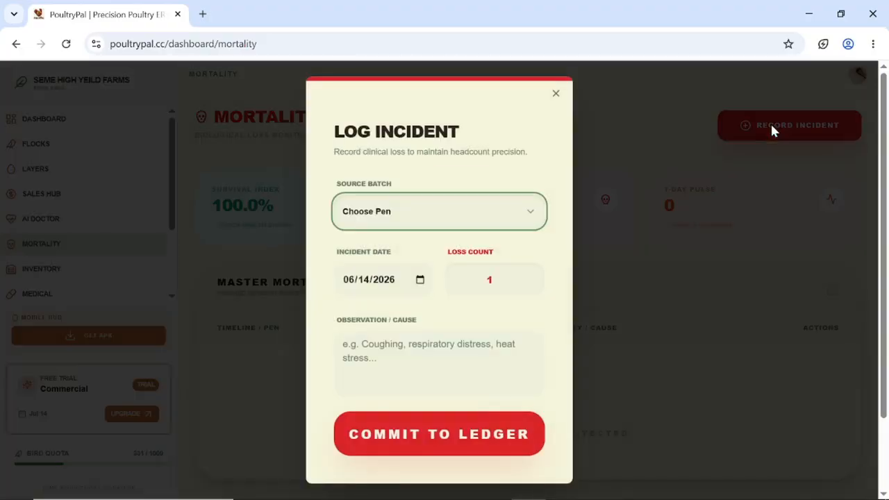
left_click(515, 218)
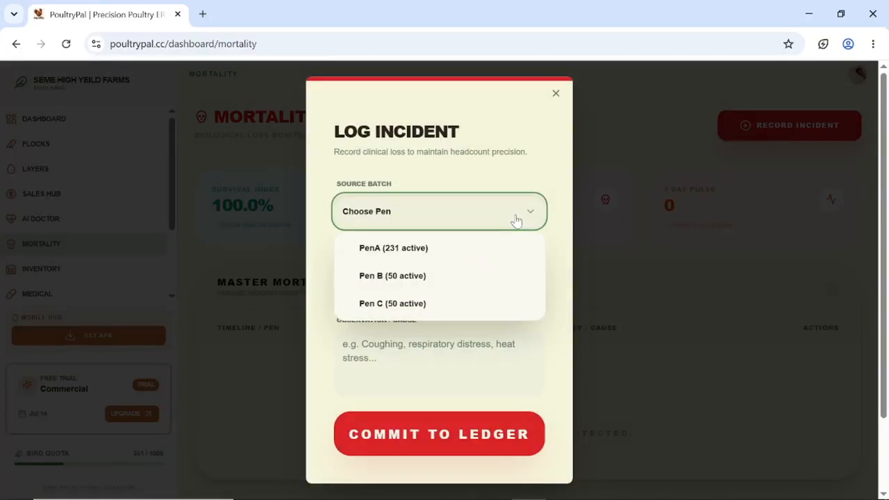
left_click(392, 275)
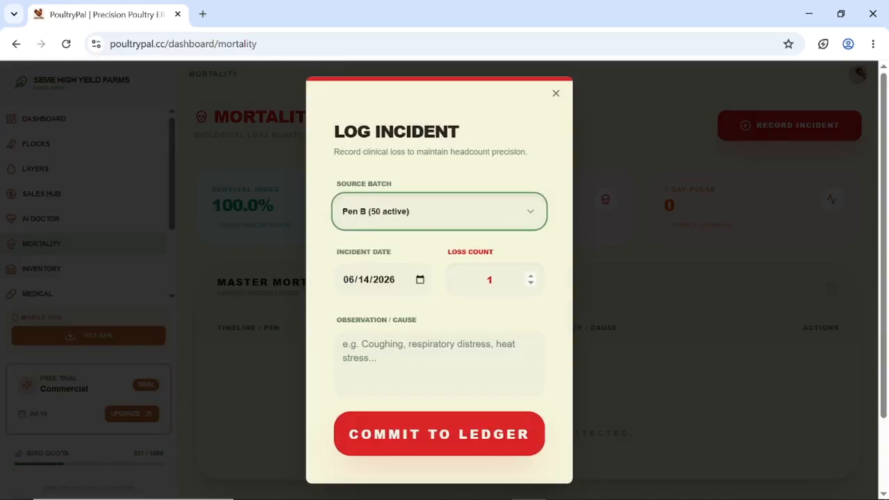
left_click(489, 279)
key("BackSpace")
type("2")
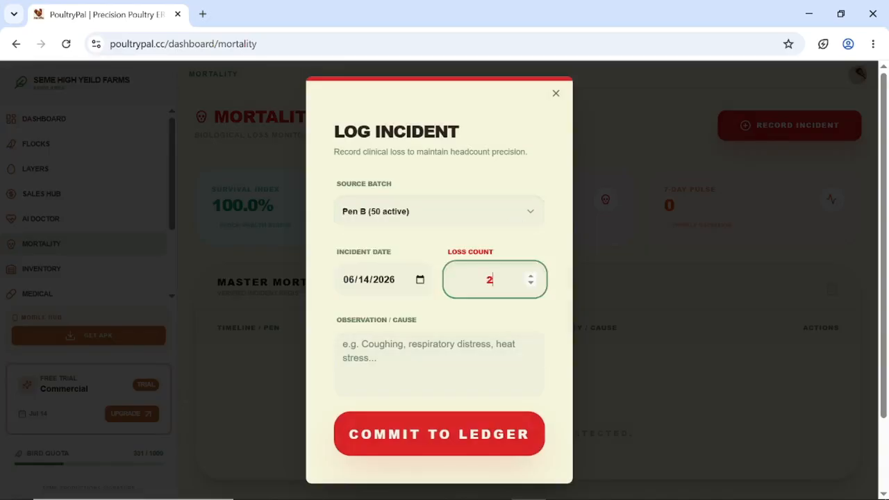
left_click(420, 280)
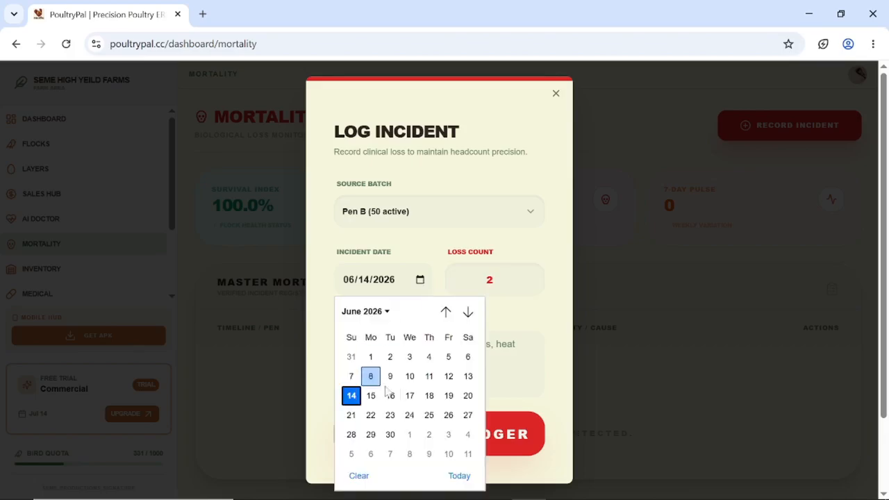
left_click(429, 377)
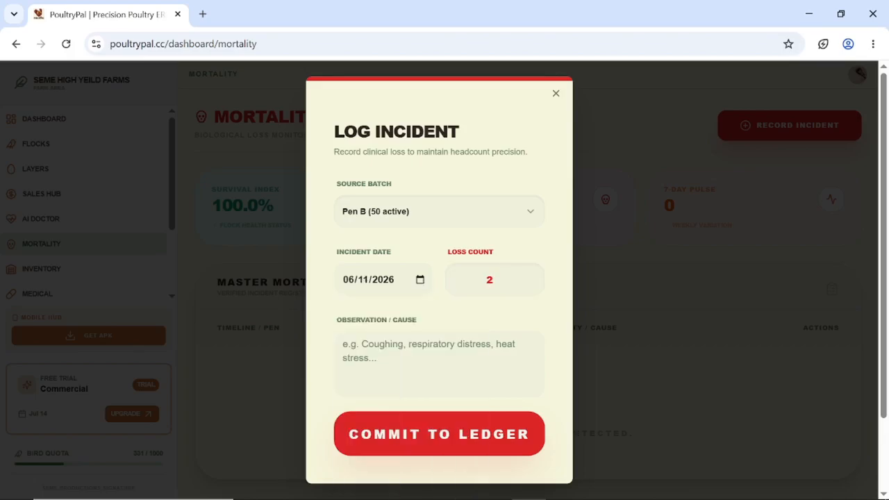
left_click(439, 364)
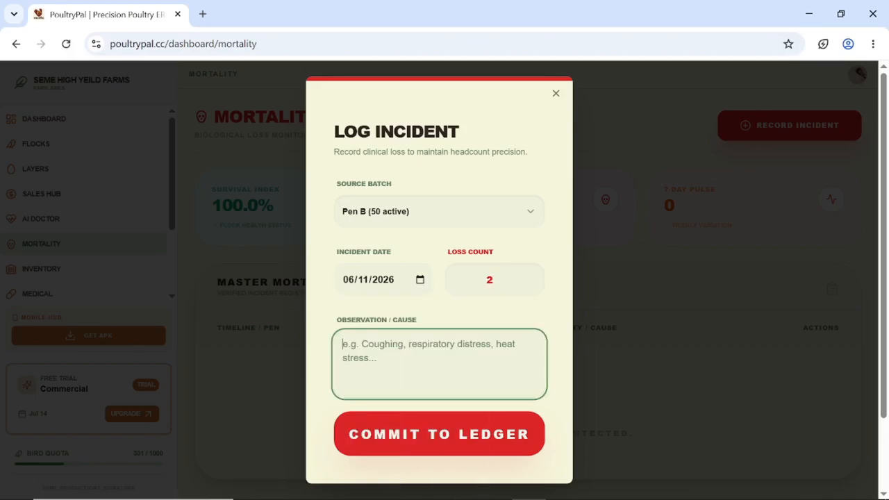
type("C")
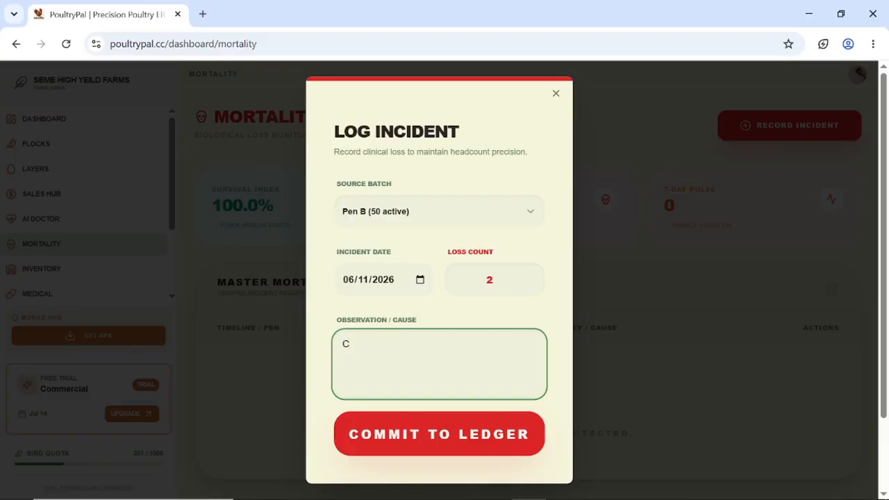
type("ou")
key("ctrl+a")
key("BackSpace")
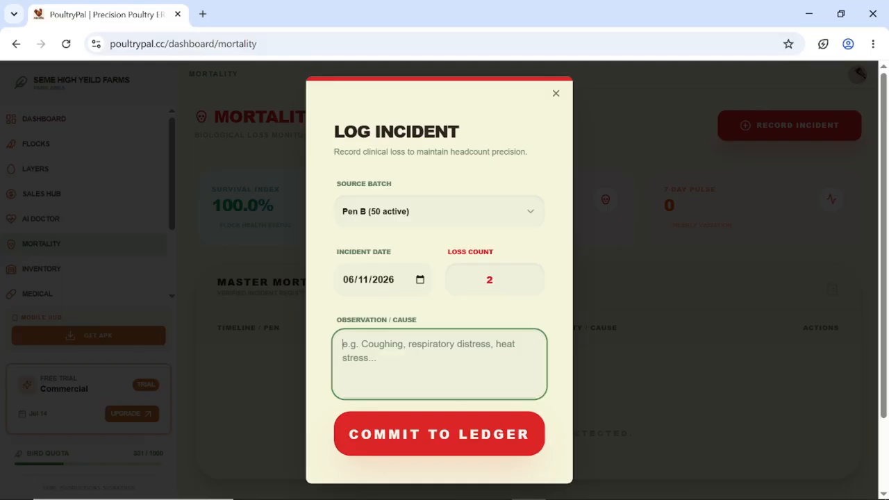
Step: Commit the incident to the mortality ledger and review its entry along with the survival, cumulative loss and 7-day figures
left_click(417, 438)
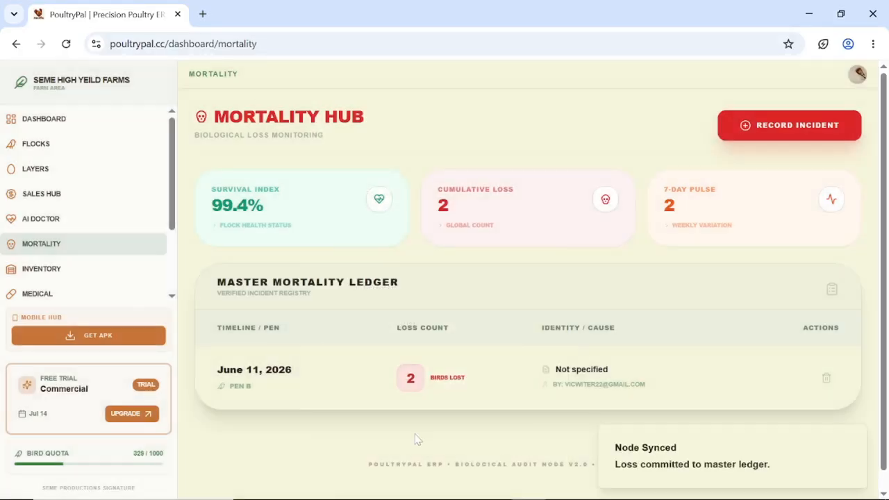
left_click_drag(656, 384, 549, 386)
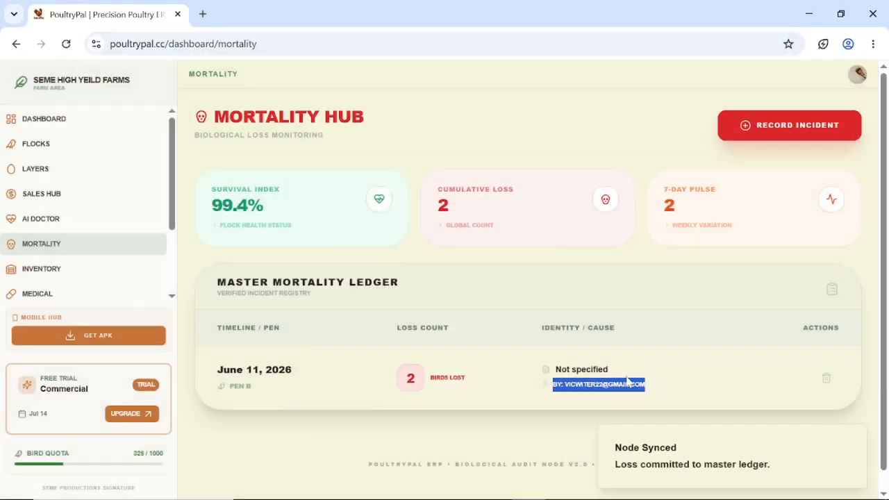
left_click_drag(658, 386, 549, 386)
left_click(659, 394)
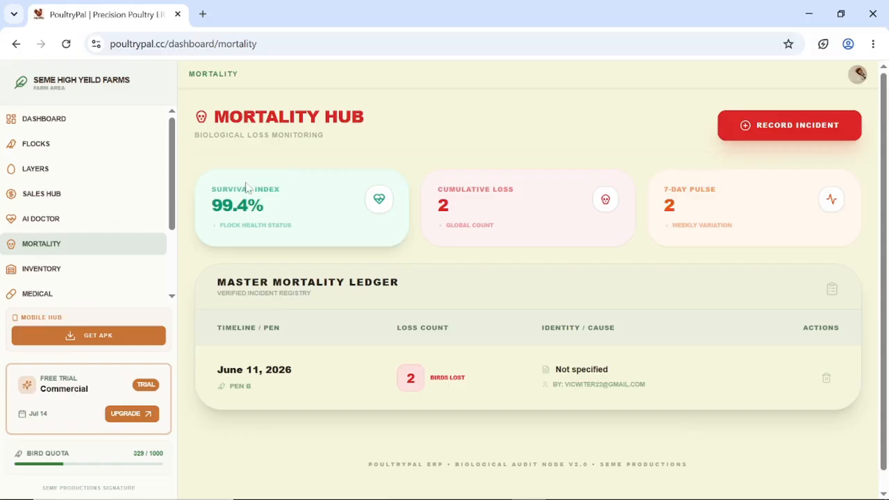
left_click_drag(289, 208, 212, 206)
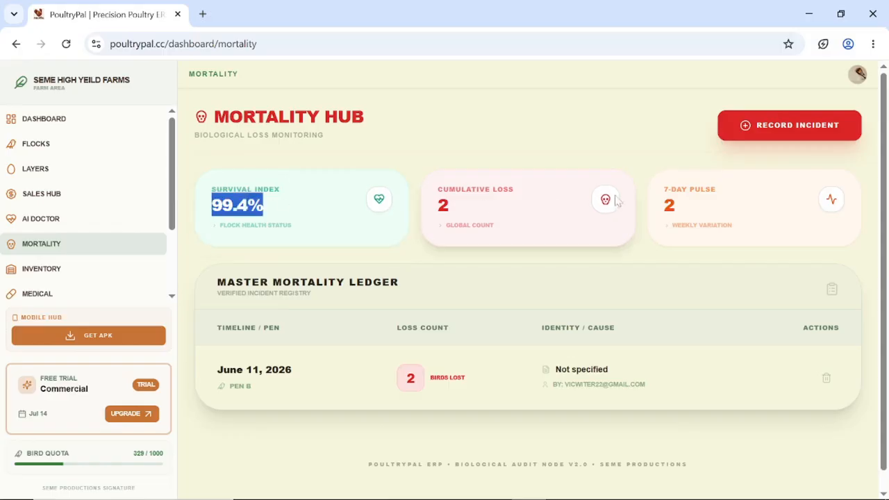
left_click_drag(702, 202, 621, 202)
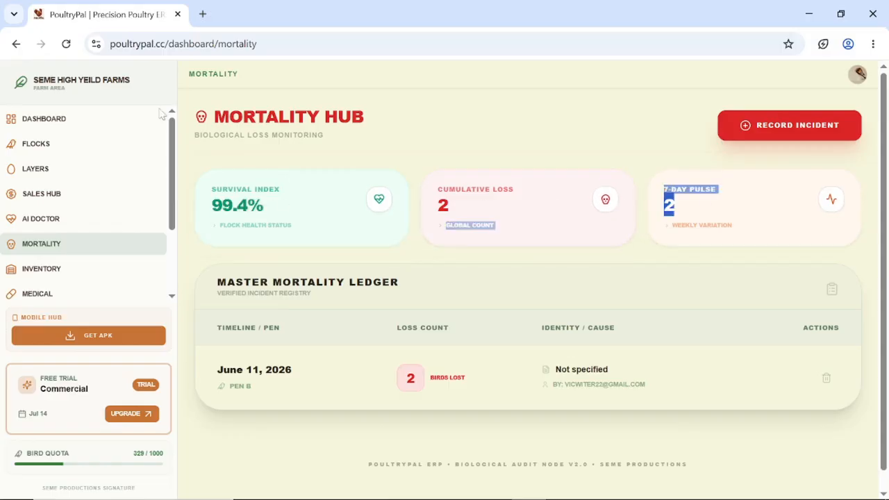
Step: Review the mortality loss on the dashboard in the weekly mortality card, mortality timeline and master ledger
left_click(119, 120)
scroll(498, 182, "down", 3)
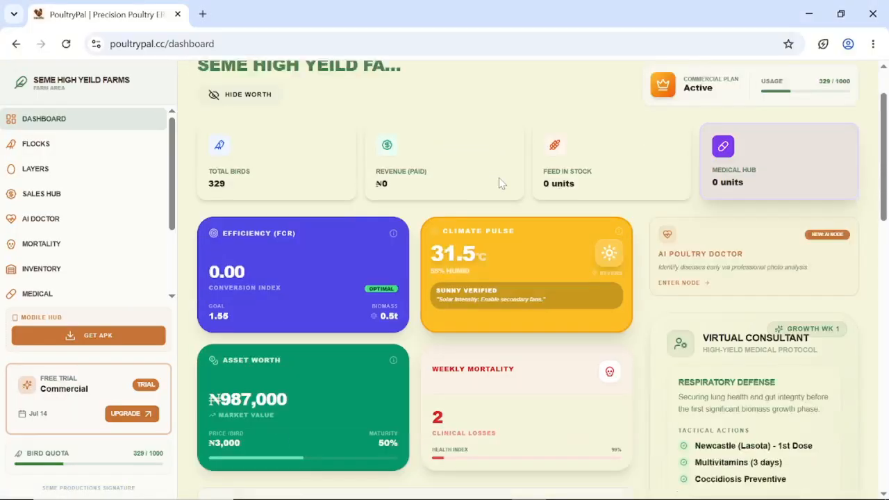
left_click_drag(456, 300, 564, 371)
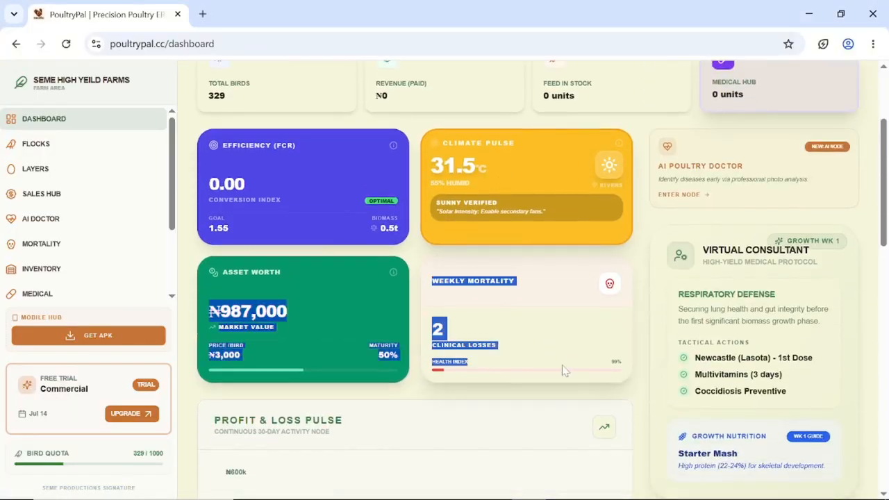
left_click(545, 301)
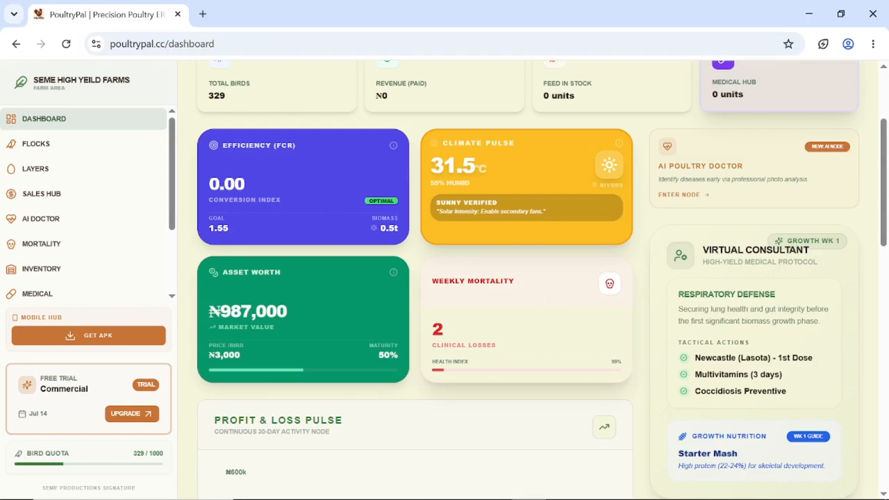
scroll(619, 365, "down", 8)
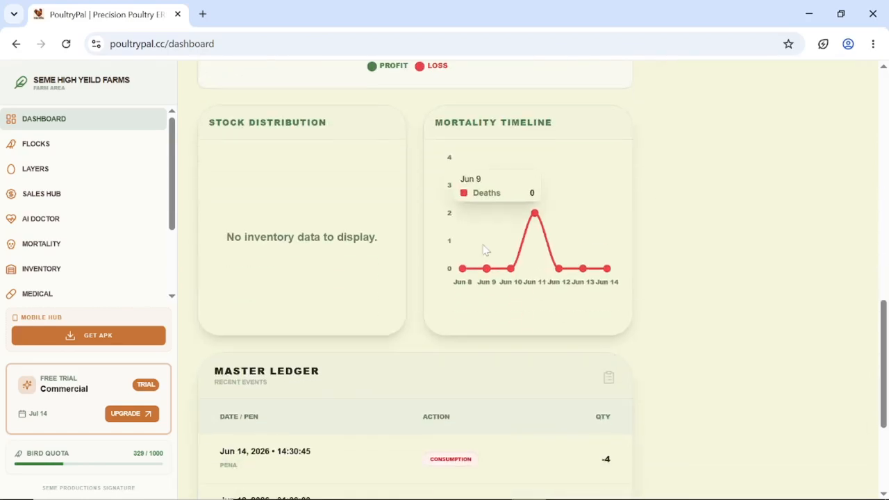
scroll(629, 292, "down", 3)
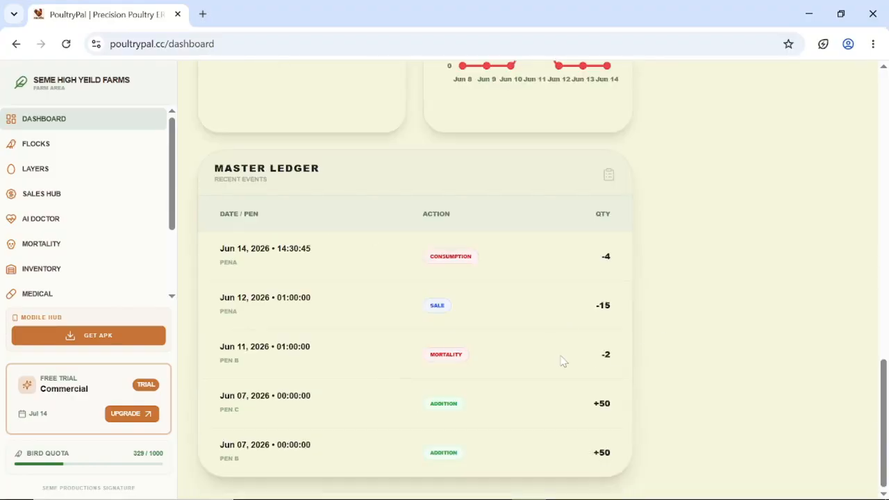
scroll(563, 361, "up", 4)
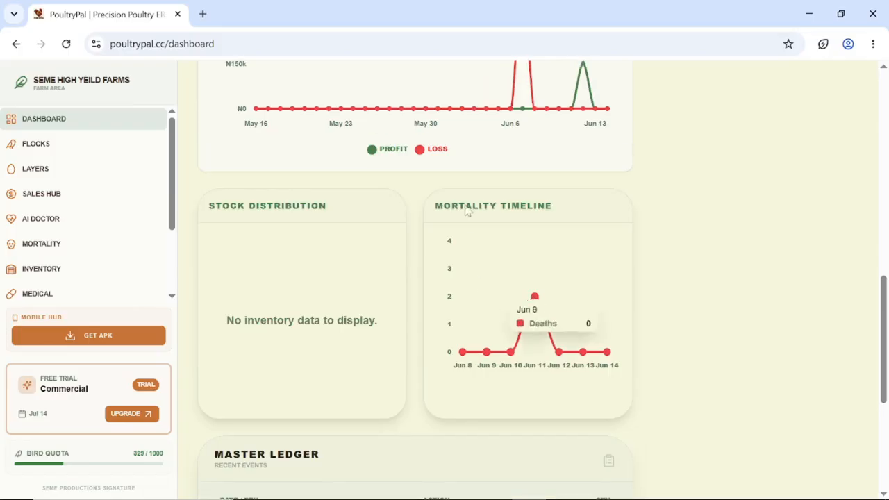
Step: Examine the dashboard's Profit & Loss Pulse chart around the bird sale date and compare it with the paid revenue figure
scroll(495, 156, "up", 10)
scroll(486, 222, "down", 6)
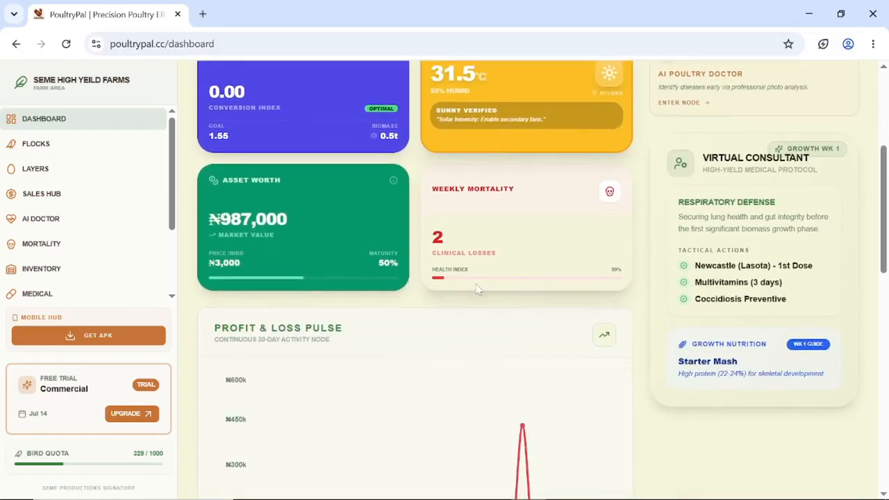
mouse_move(538, 268)
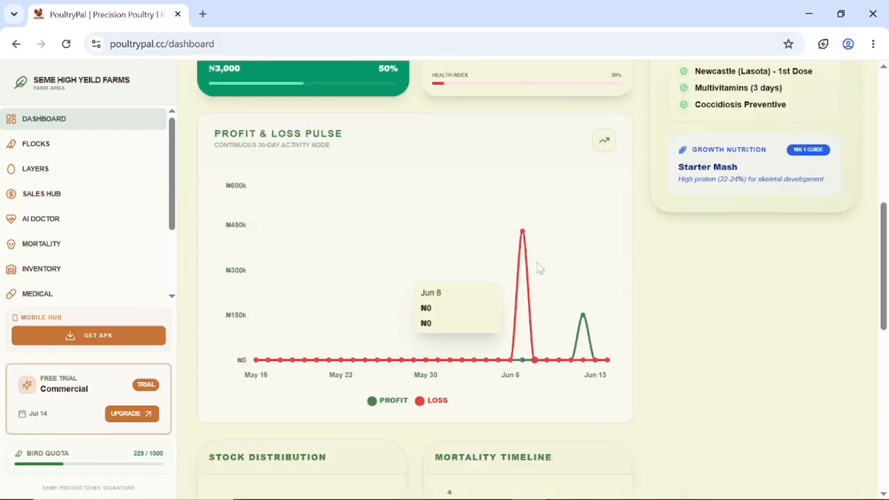
scroll(540, 269, "up", 1)
scroll(538, 269, "up", 2)
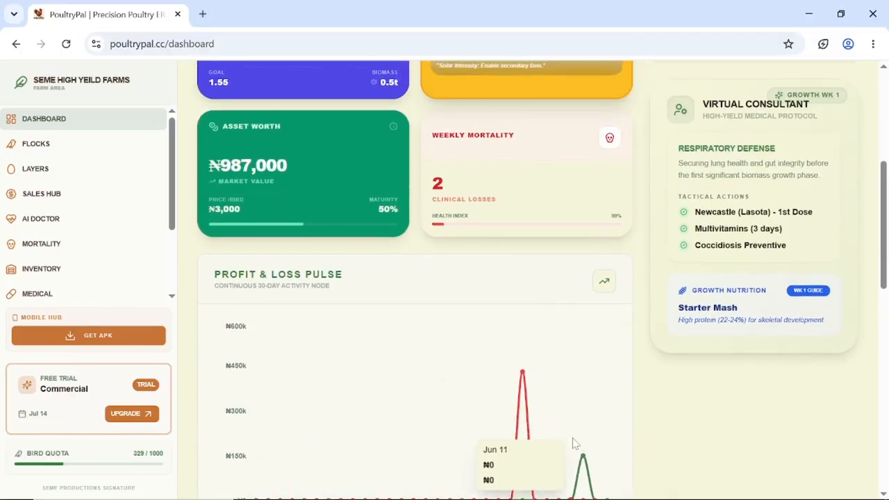
scroll(561, 324, "up", 2)
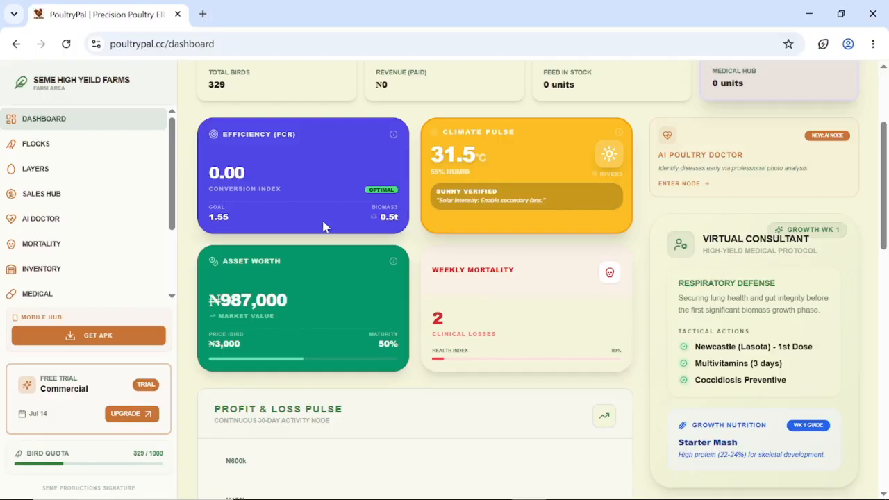
scroll(323, 227, "down", 6)
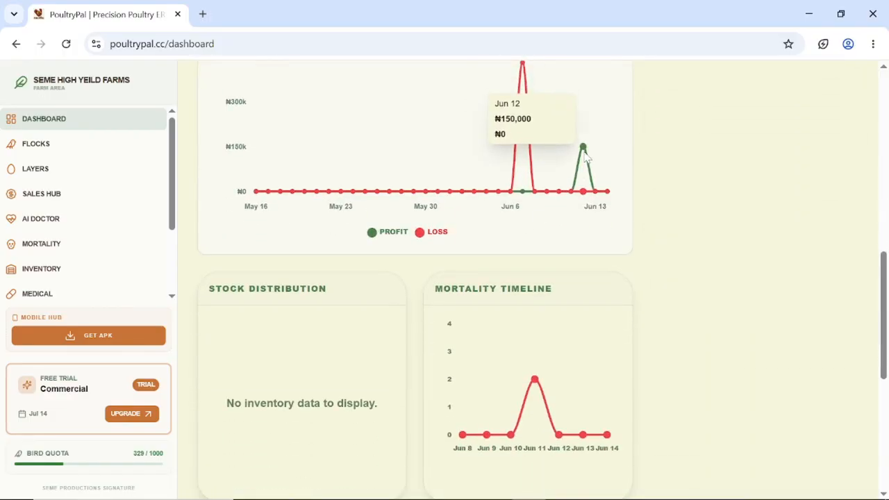
scroll(585, 158, "up", 9)
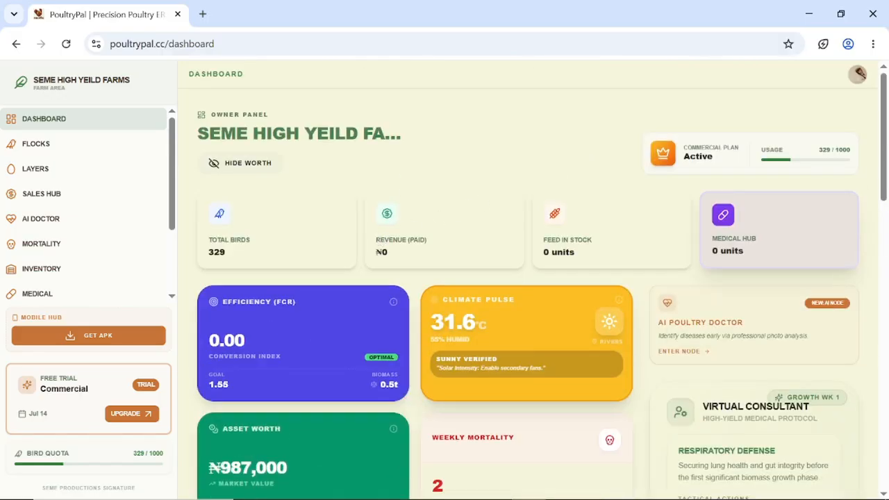
left_click_drag(408, 258, 326, 254)
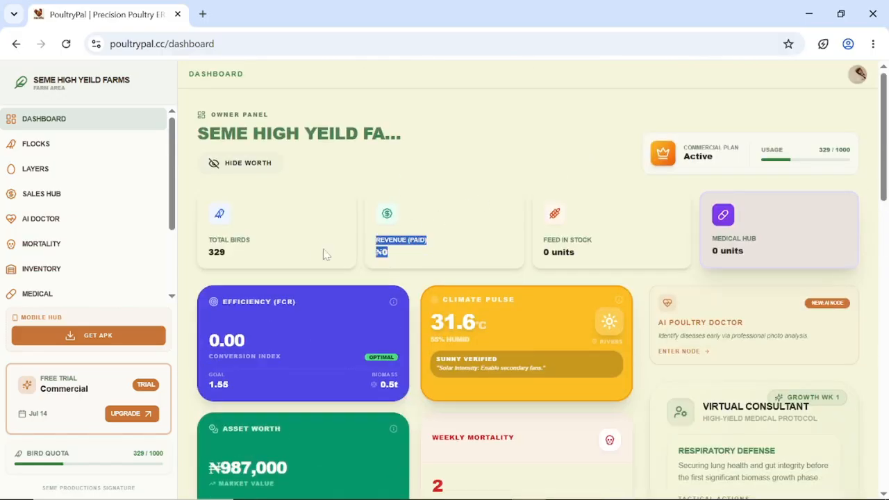
Step: Mark the June 12, 2026 credit sale of 15 broilers from PenA as settled in the Sales Hub
left_click(36, 145)
left_click(57, 193)
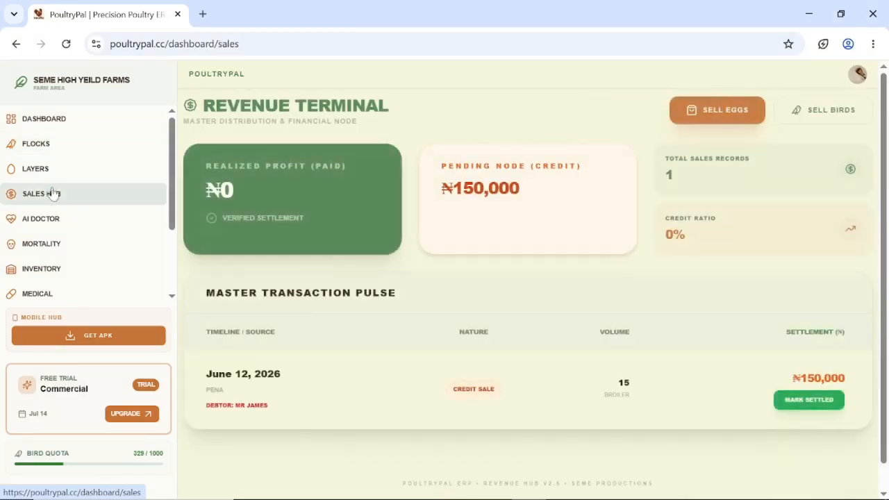
left_click(808, 400)
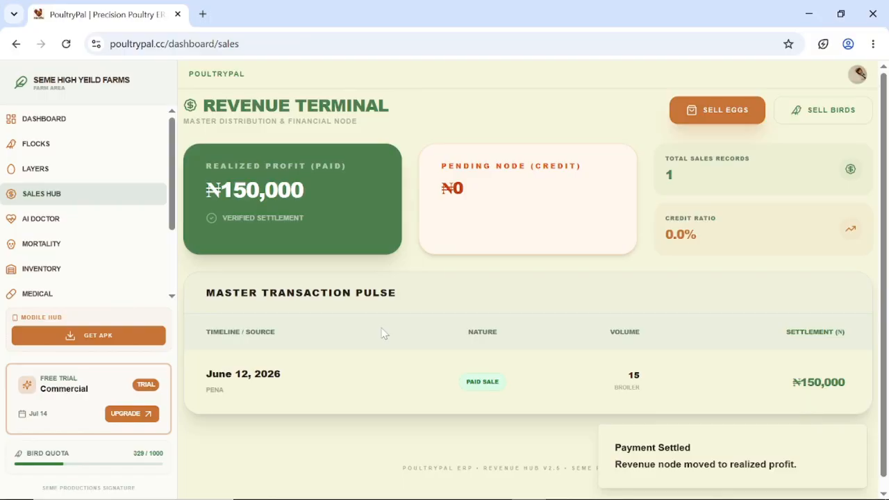
Step: Check the dashboard's paid revenue figure and Profit & Loss Pulse chart after the sale settlement
left_click(110, 118)
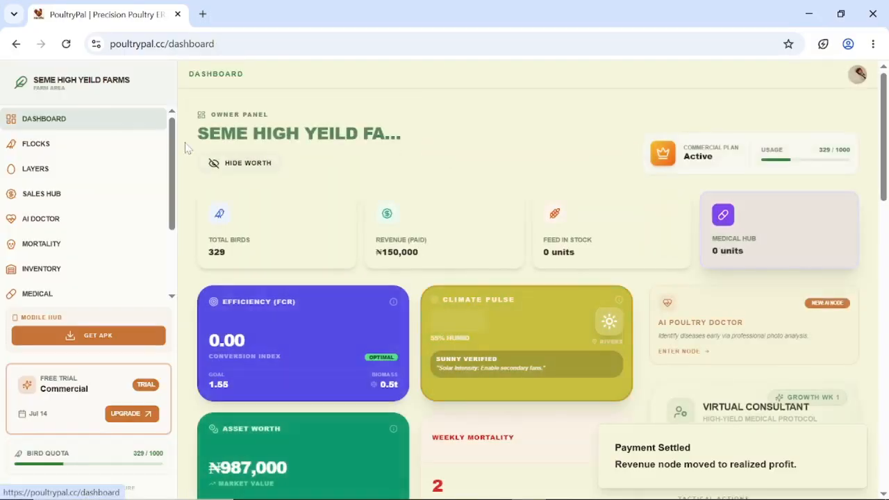
left_click_drag(433, 256, 367, 258)
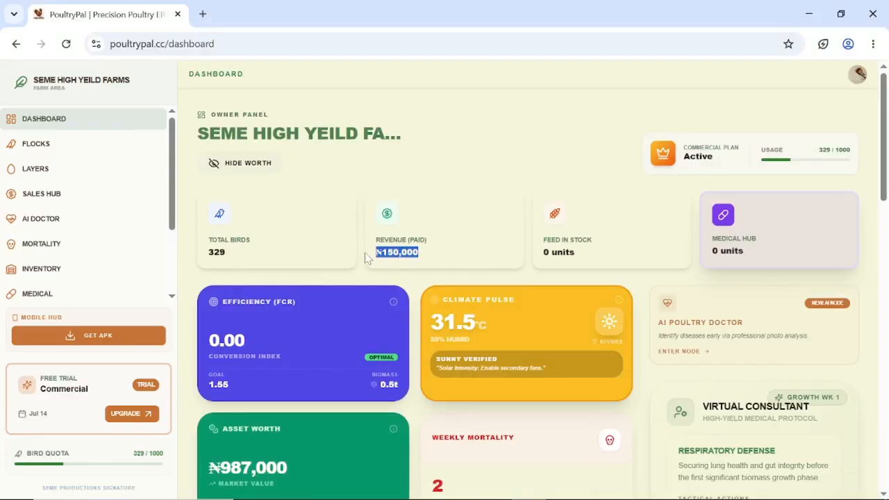
left_click(367, 258)
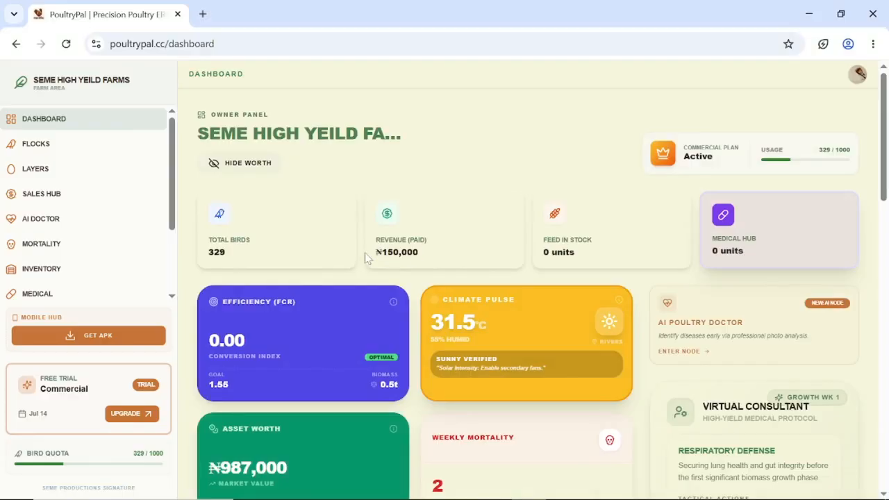
scroll(367, 258, "down", 8)
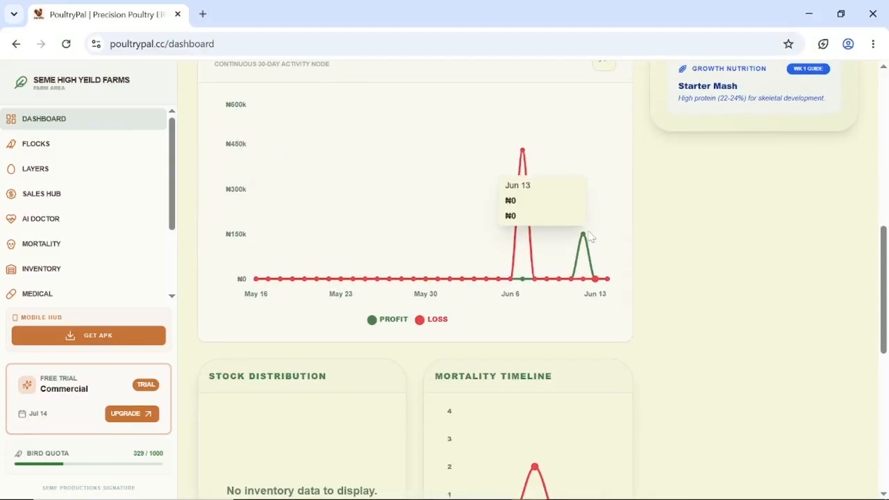
scroll(588, 238, "up", 8)
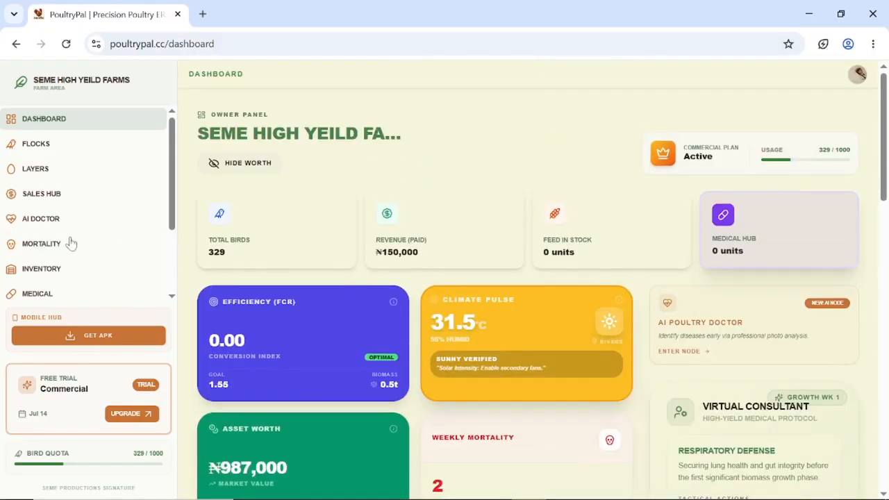
Step: Start a feed arrival record in the inventory dated June 7, 2026 with the identity New hope 510
left_click(71, 270)
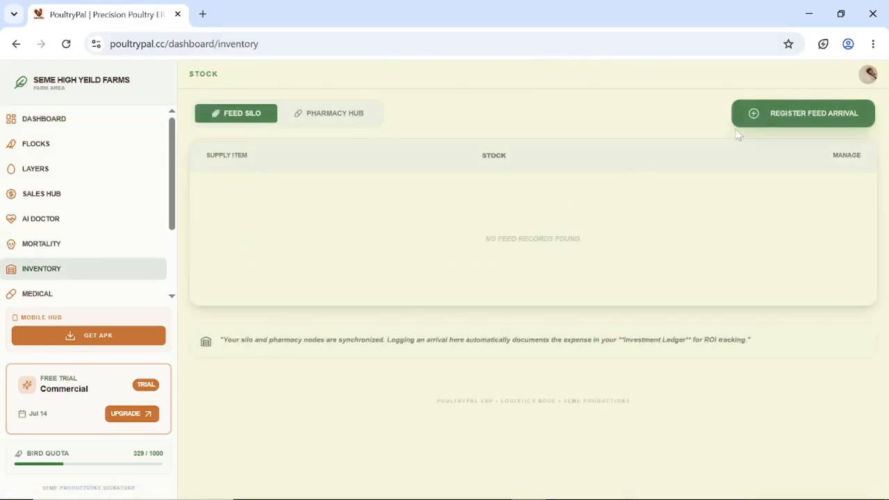
left_click(783, 114)
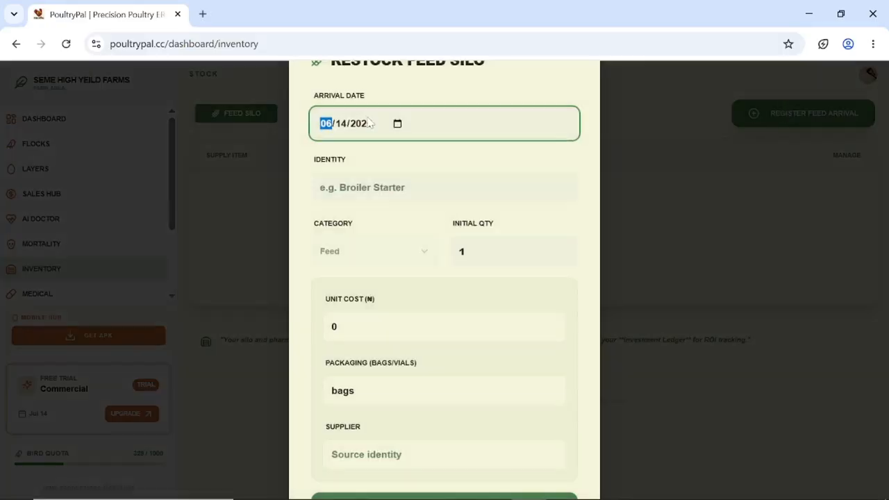
left_click(397, 124)
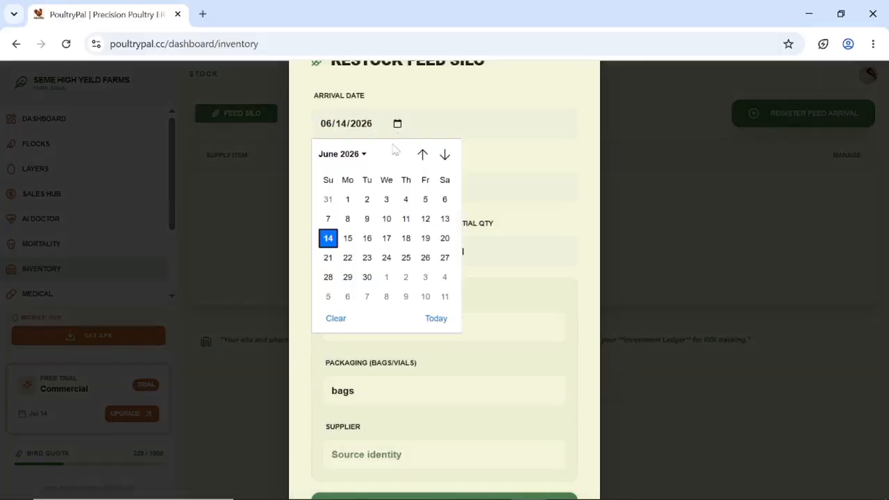
left_click(327, 219)
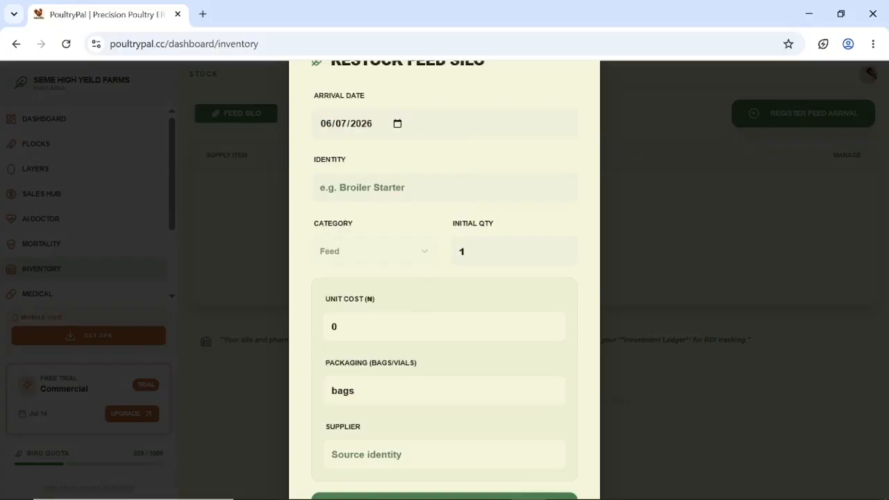
left_click(395, 188)
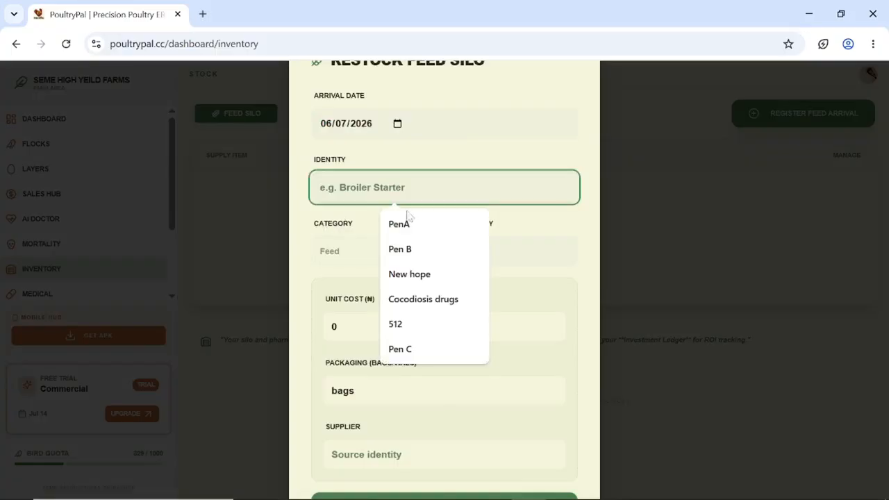
left_click(425, 278)
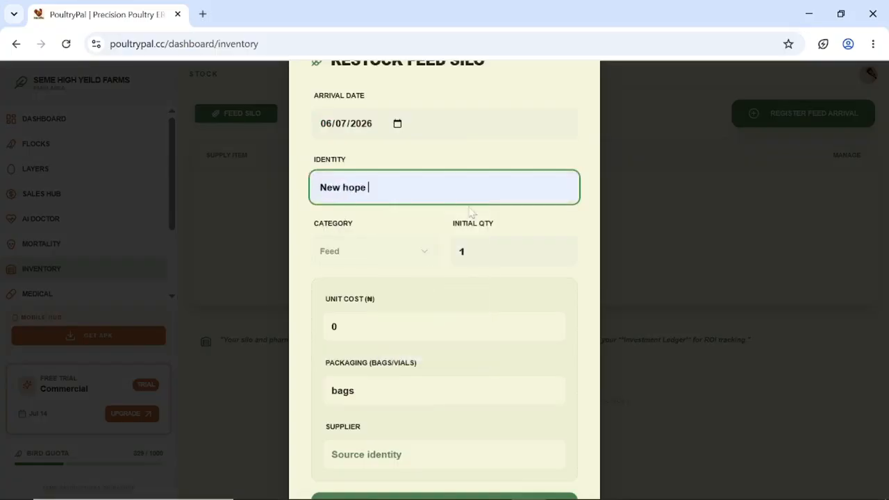
type("510")
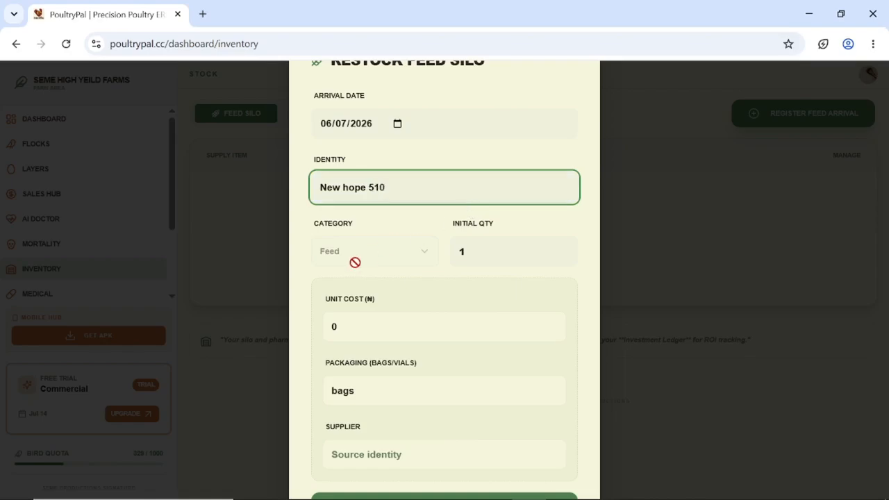
Step: Set the feed arrival's quantity to 15, unit cost to ₦22000 and supplier to Peace vet, and commit it
left_click(463, 251)
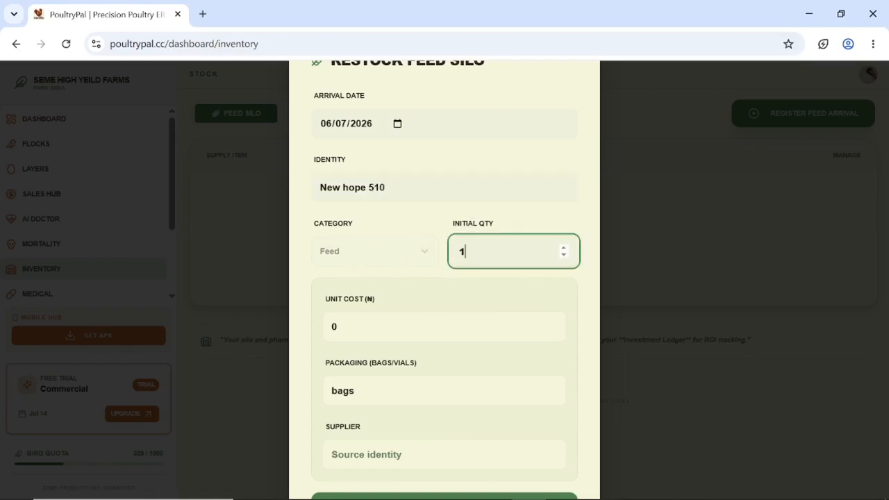
type("15")
left_click(338, 326)
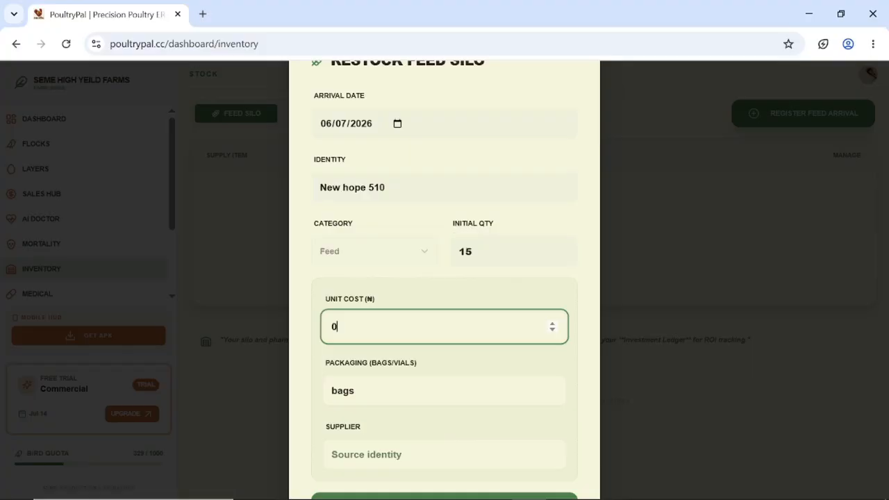
type("22000")
left_click(377, 444)
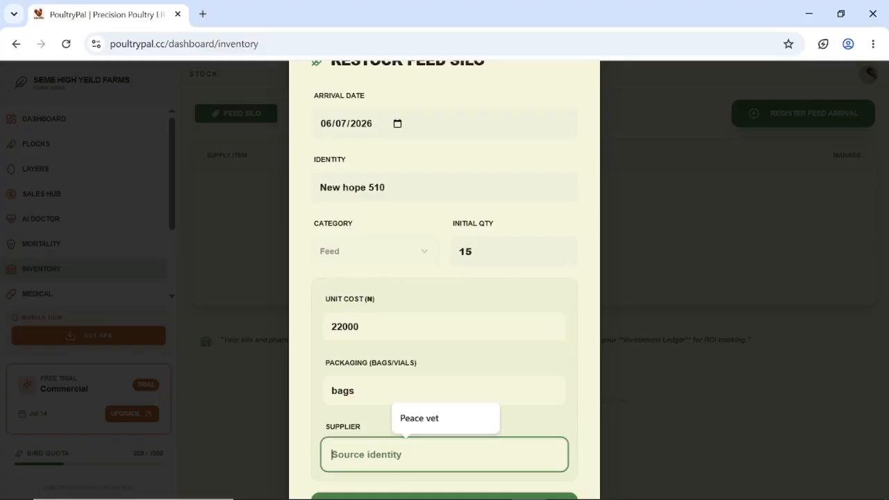
left_click(433, 421)
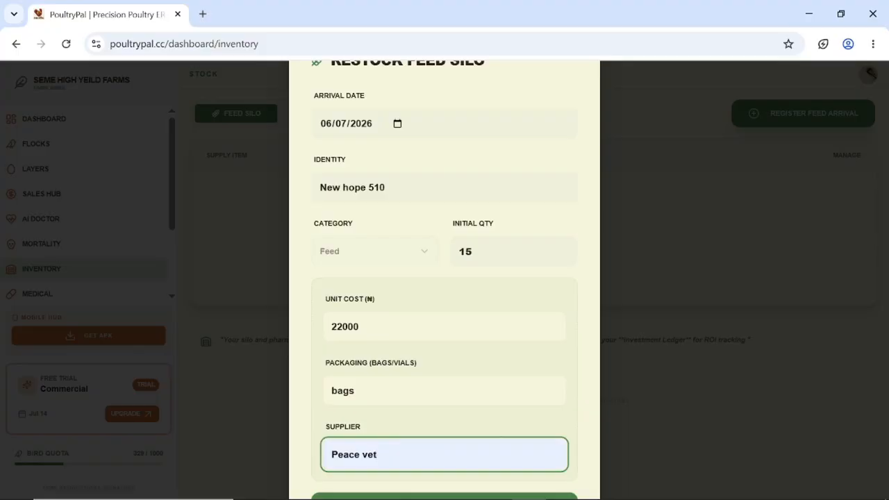
left_click(345, 495)
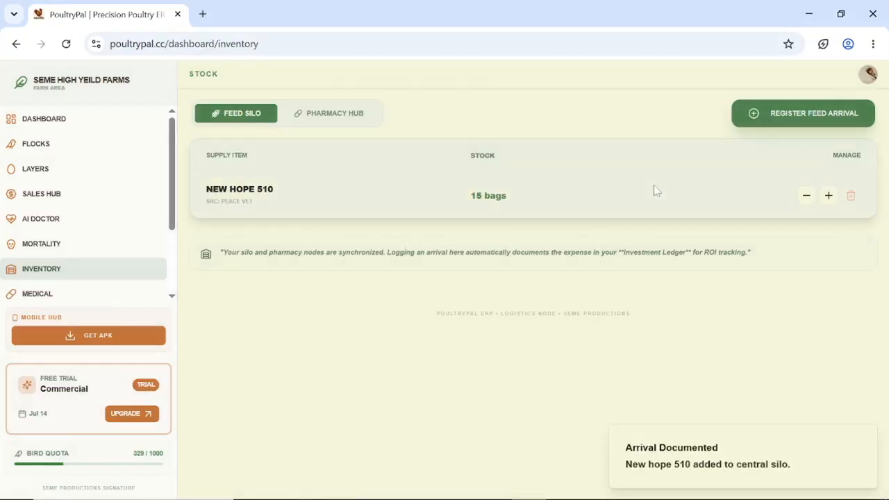
Step: Start a medication arrival record in the Pharmacy Hub dated June 11, 2026
left_click(328, 114)
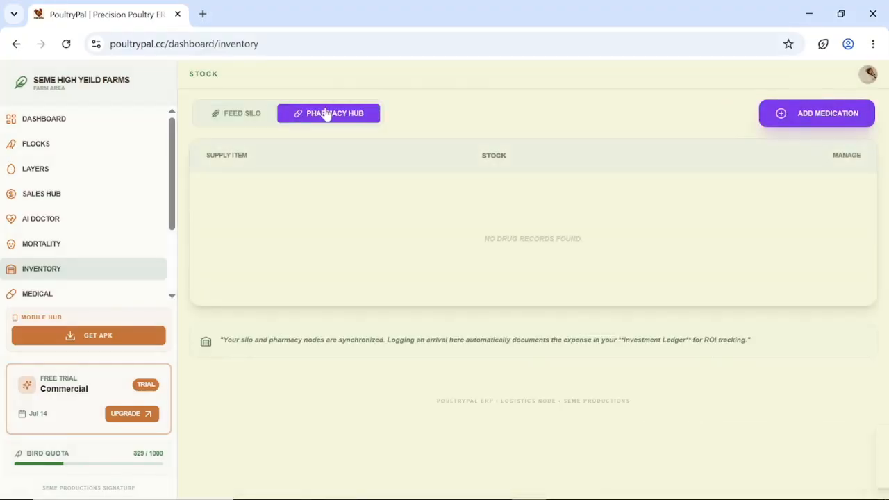
left_click(804, 113)
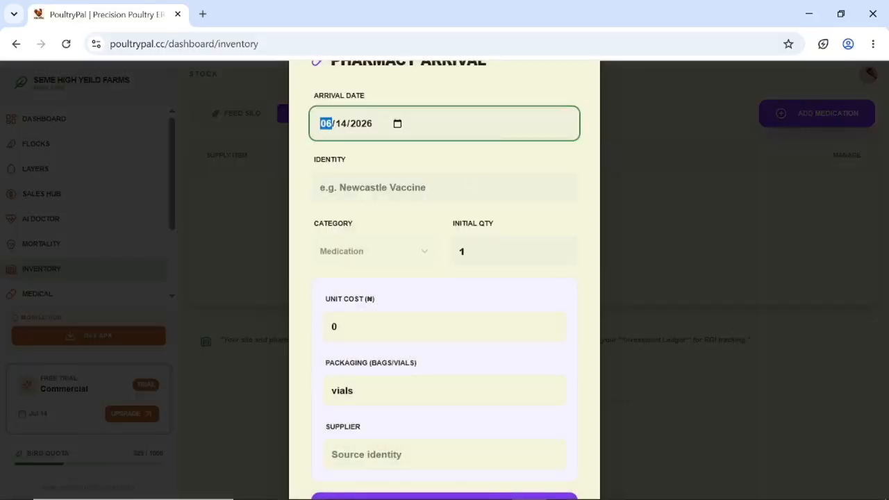
left_click(396, 123)
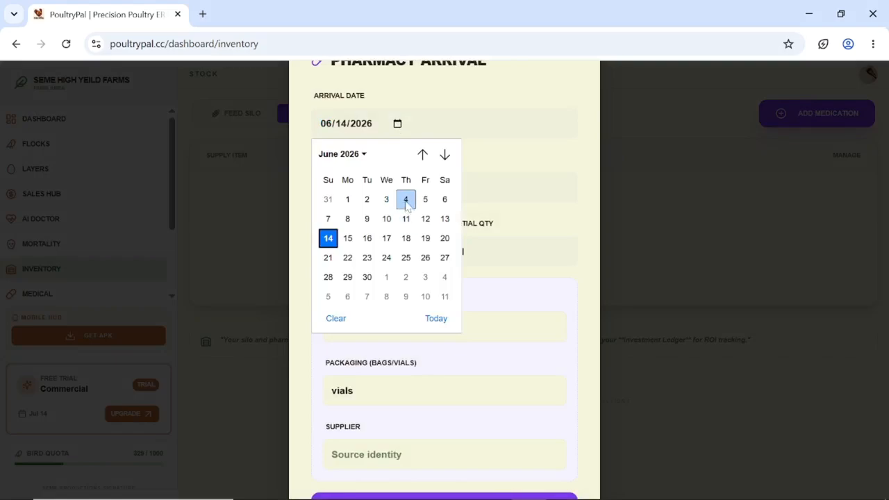
left_click(405, 199)
left_click(397, 123)
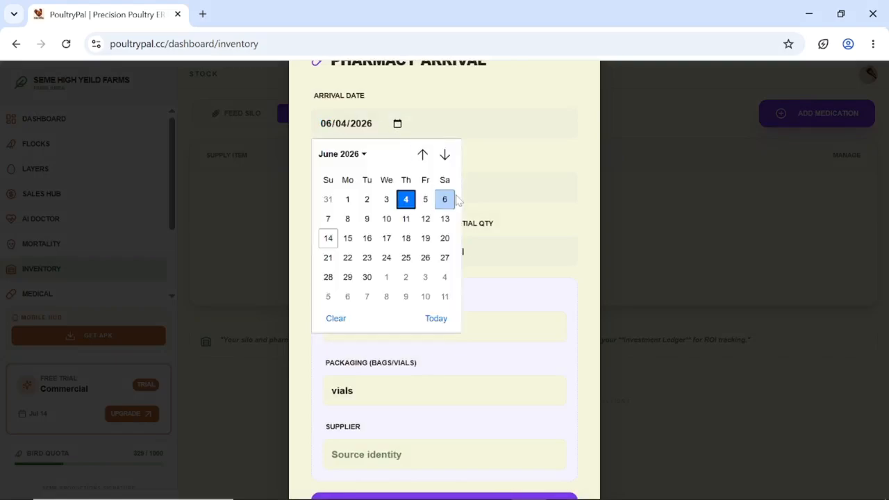
left_click(405, 220)
Step: Enter Cocodiosis drugs as the medication with unit cost ₦5000 and supplier Peace vet, and commit the arrival
key("ctrl+minus")
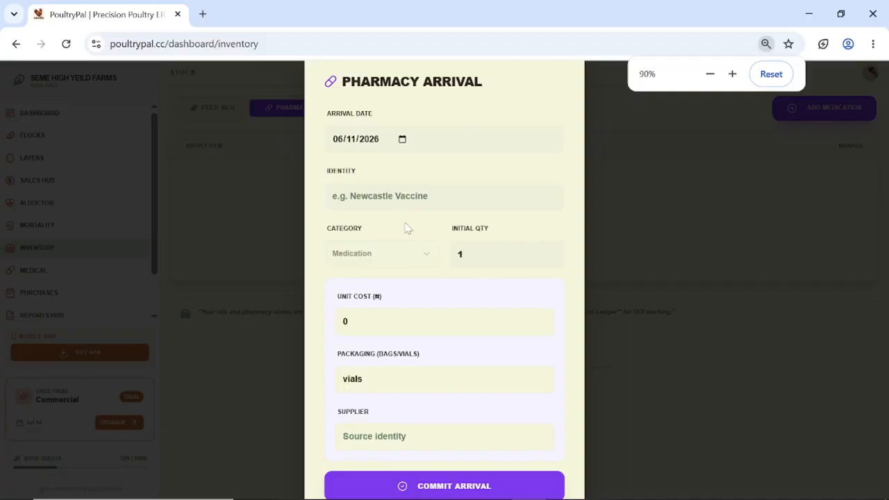
left_click(406, 205)
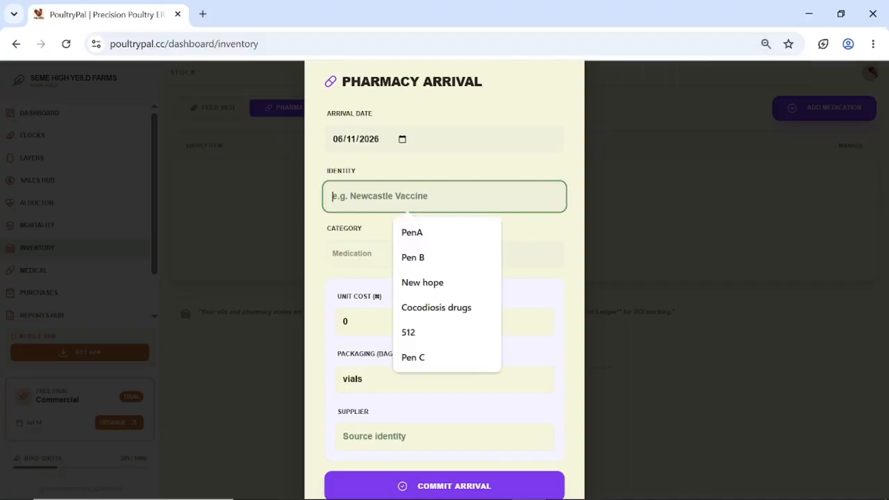
left_click(443, 306)
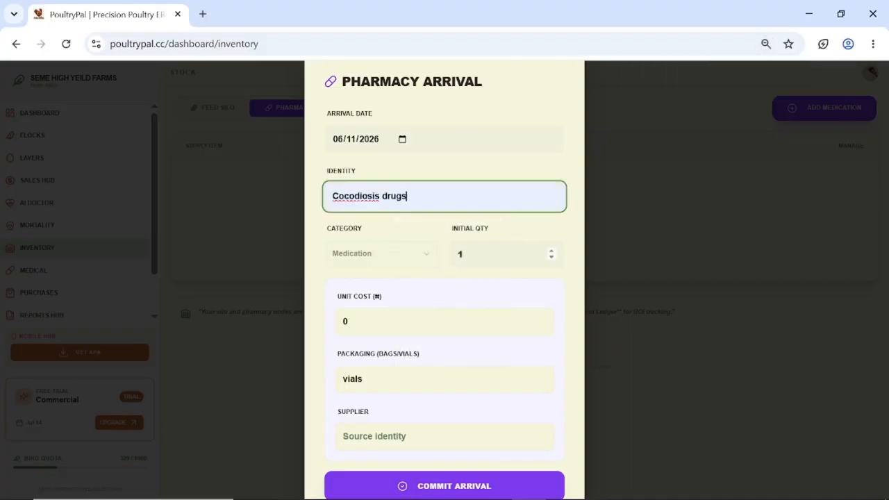
left_click(452, 321)
key("BackSpace")
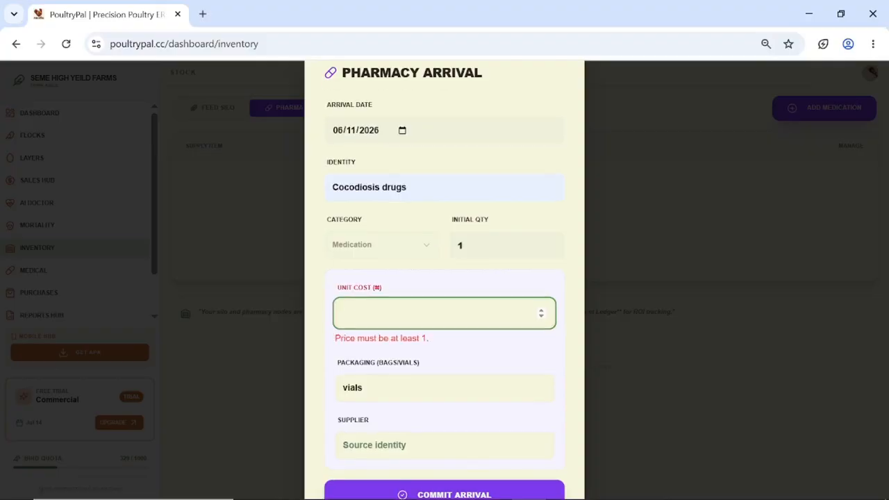
type("5000")
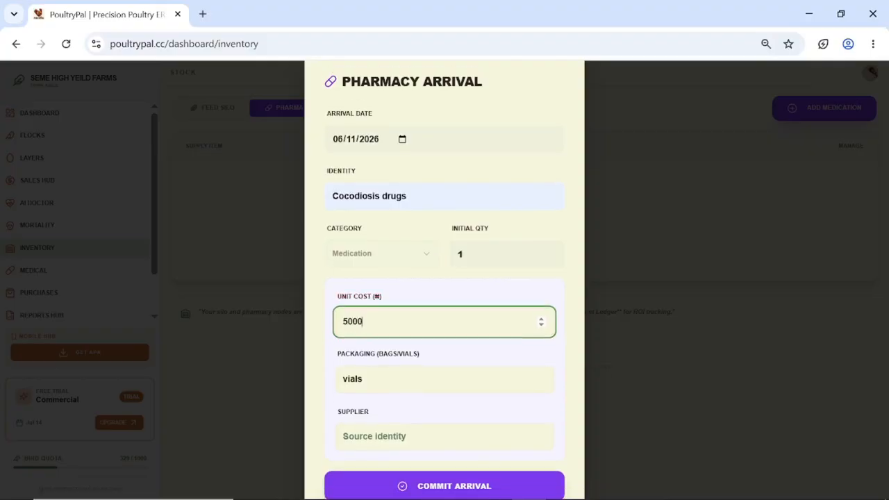
left_click(444, 436)
left_click(455, 472)
left_click(420, 486)
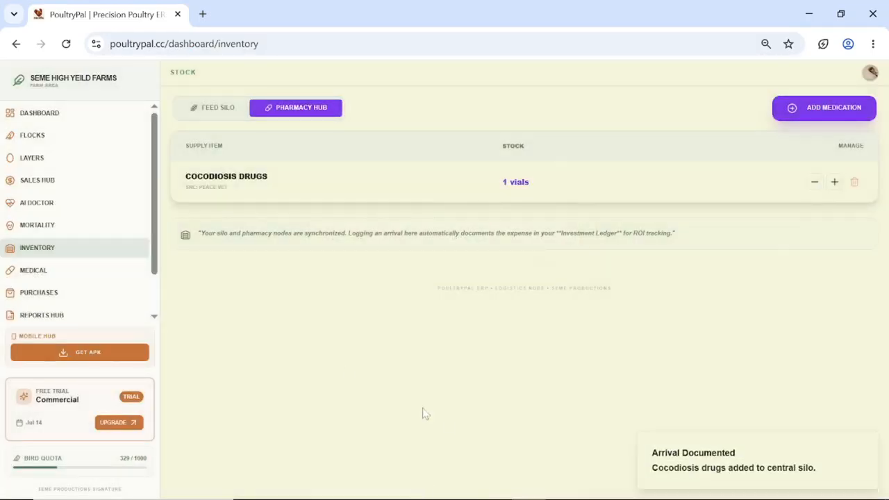
Step: Check the dashboard's feed and medical stock figures and the June 7 point on the Profit & Loss Pulse chart
left_click(208, 111)
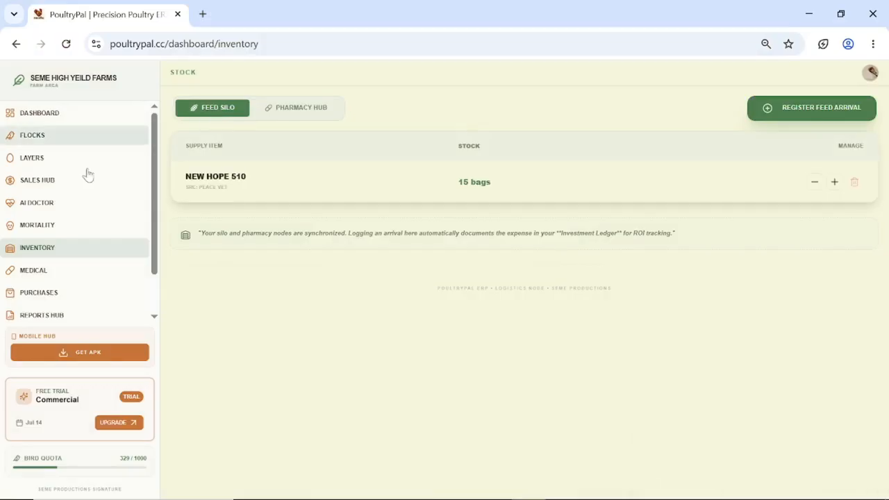
left_click(42, 114)
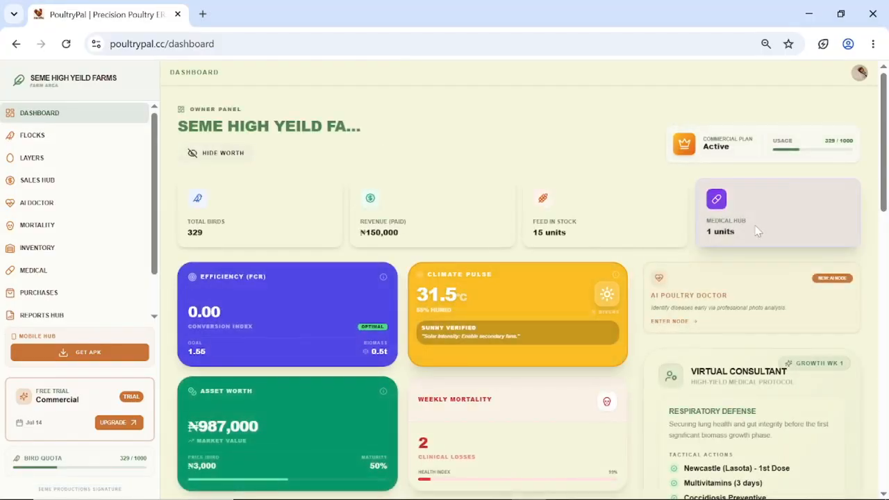
left_click_drag(758, 231, 708, 232)
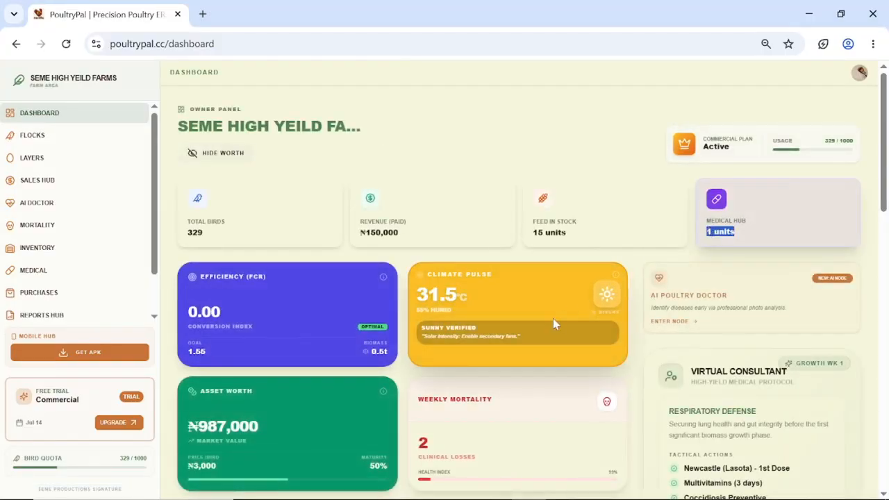
scroll(553, 318, "down", 2)
scroll(554, 321, "up", 1)
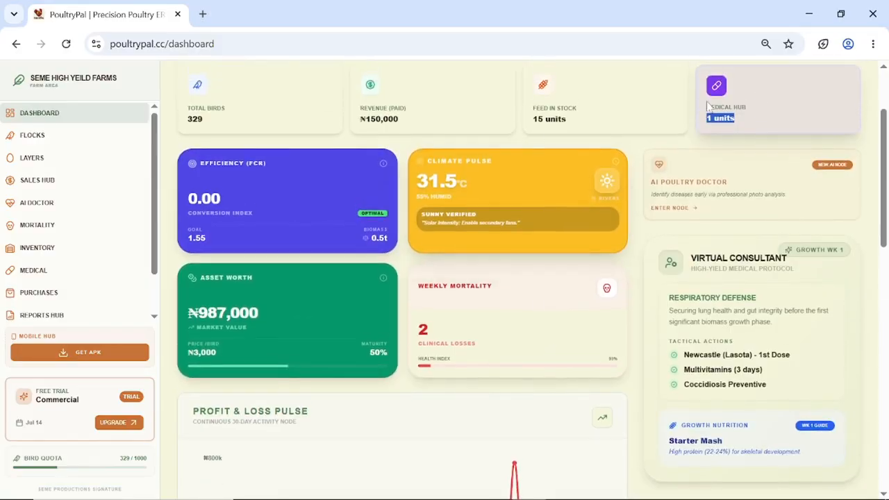
left_click_drag(581, 119, 519, 120)
left_click(623, 111)
scroll(622, 111, "down", 10)
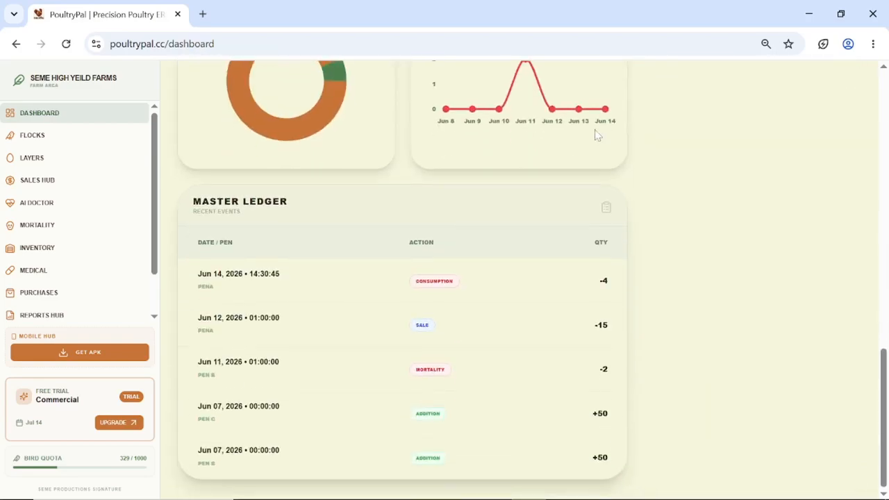
scroll(591, 145, "up", 6)
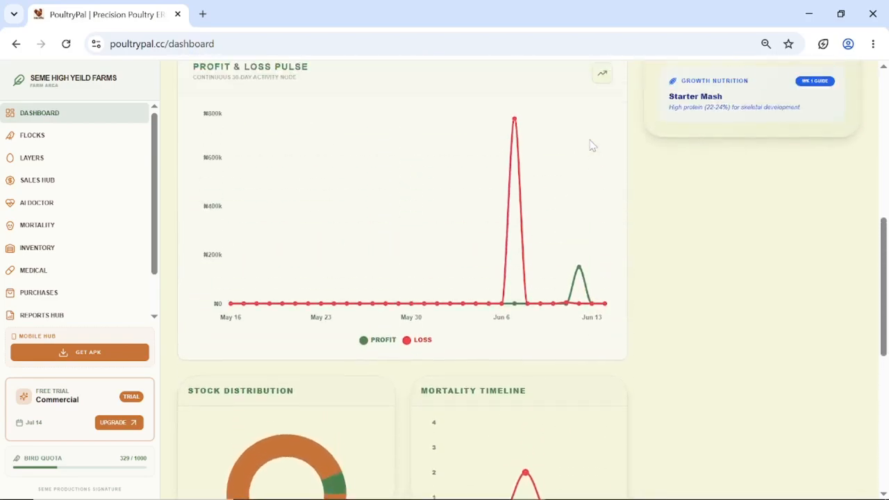
mouse_move(515, 141)
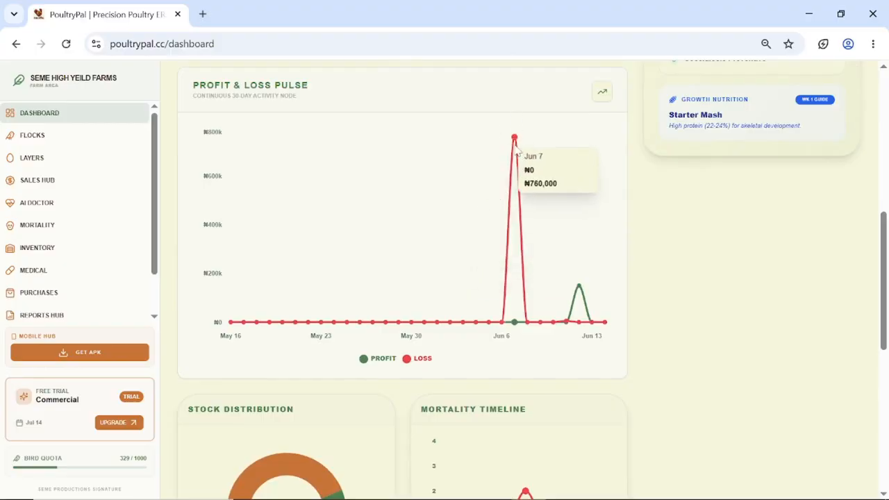
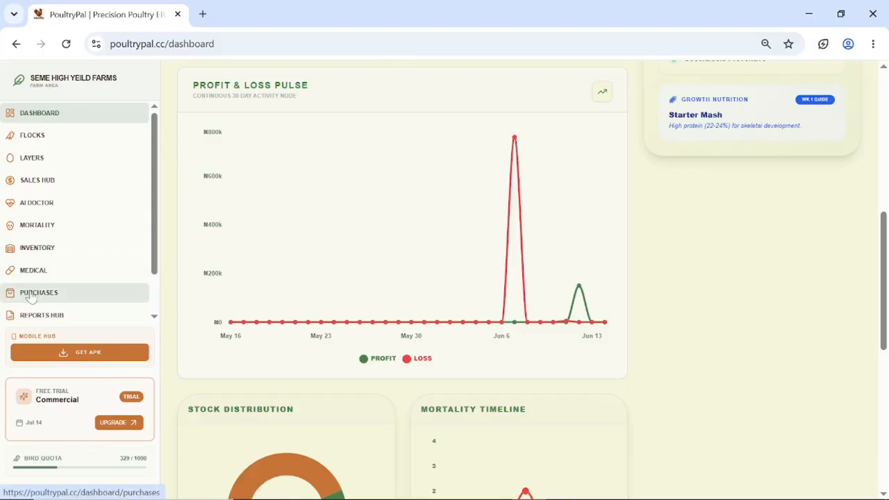
Step: Start a drug administration record in the Medical log, check the flock options and choose Cocodiosis drugs as the medication
left_click(25, 270)
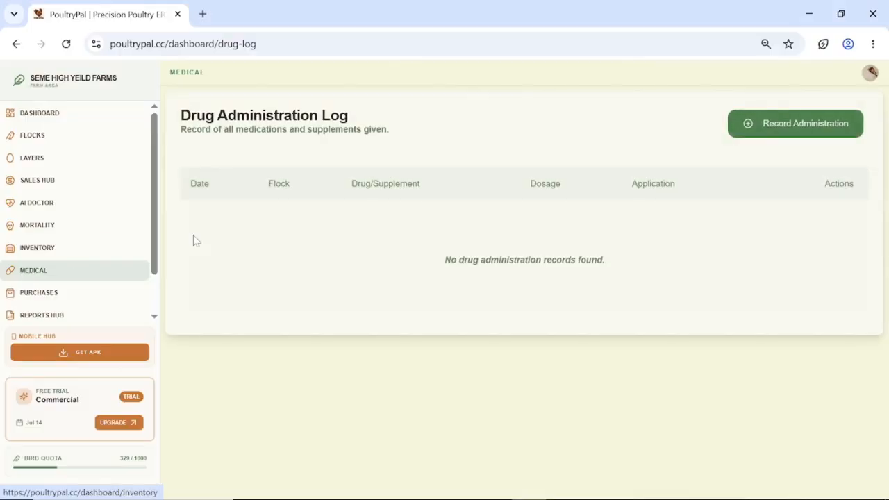
left_click(748, 125)
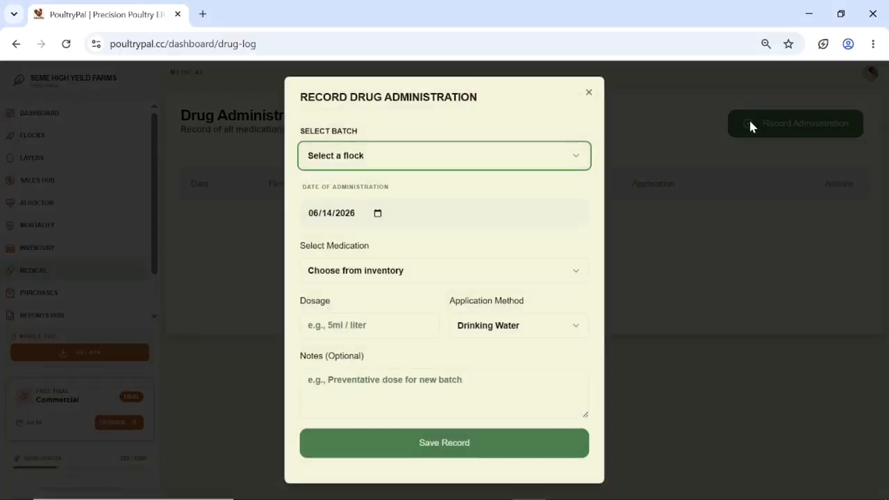
left_click(452, 165)
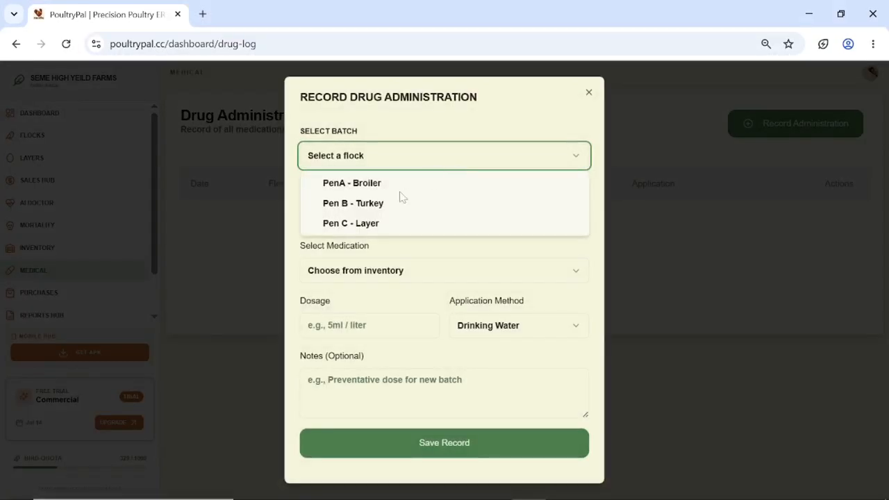
left_click(432, 141)
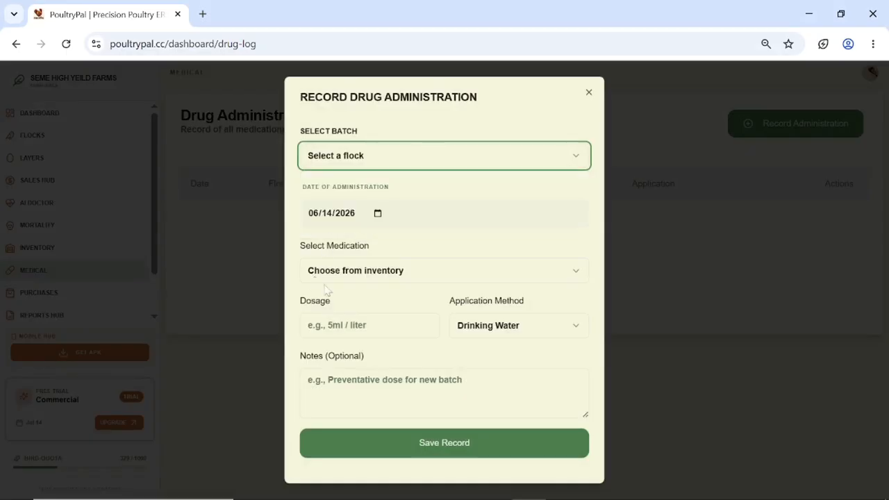
left_click(372, 276)
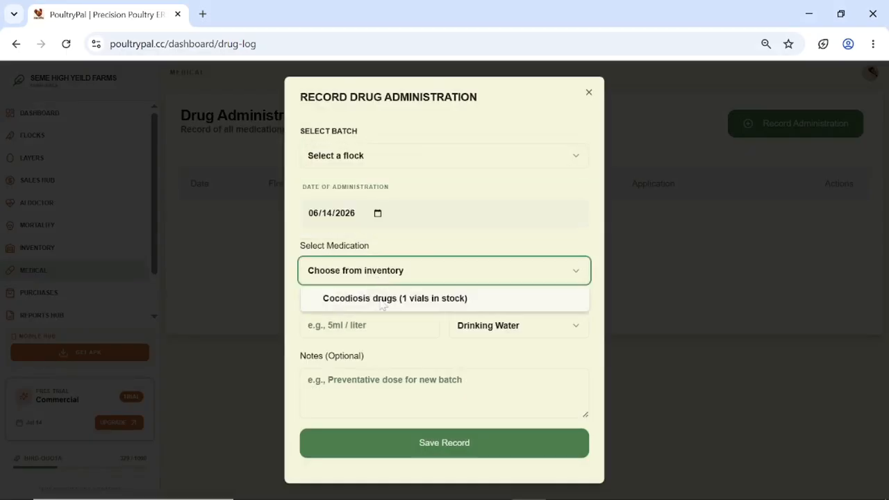
left_click(381, 300)
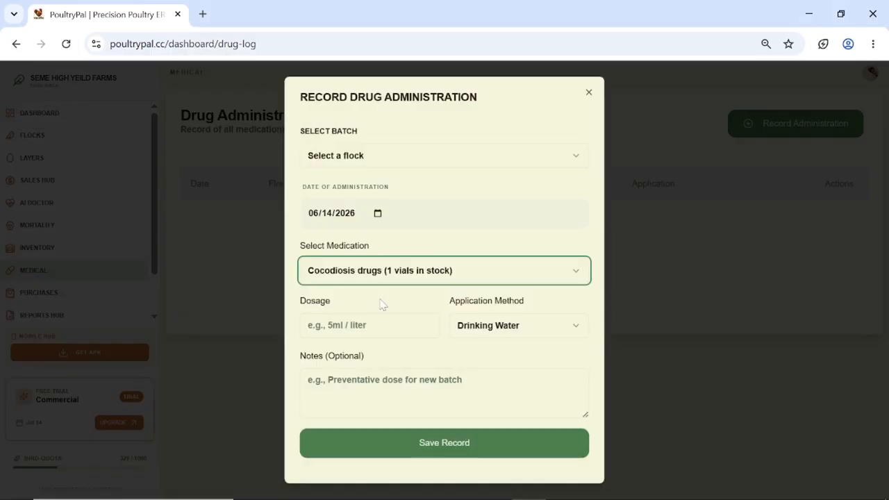
Step: Try Other as the drug administration's application method, and set it back to Drinking Water
left_click(547, 325)
left_click(548, 325)
left_click(547, 324)
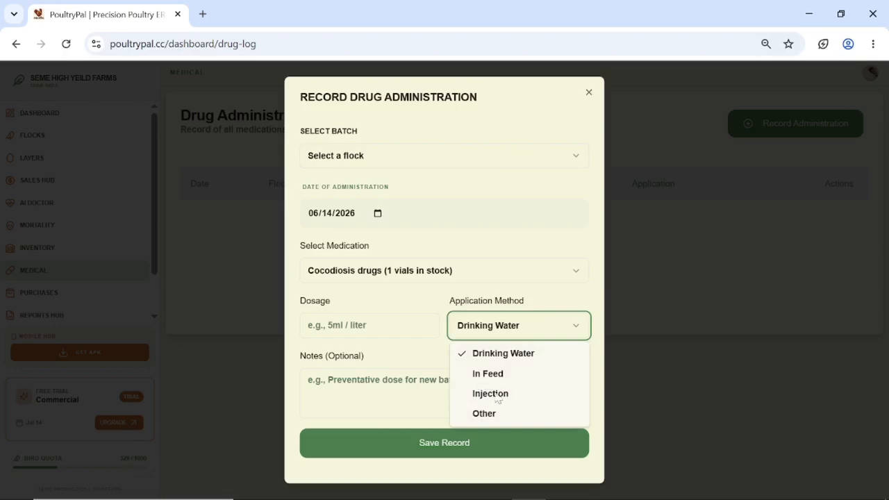
left_click(481, 412)
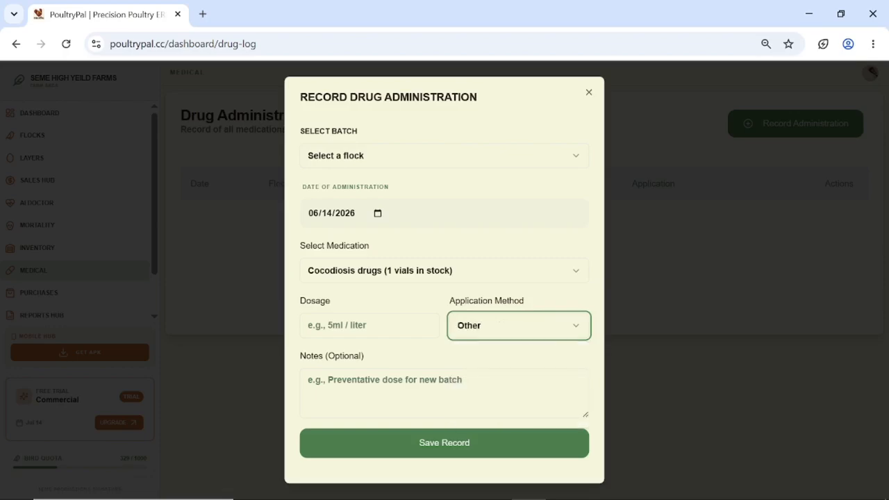
left_click(532, 325)
left_click(495, 358)
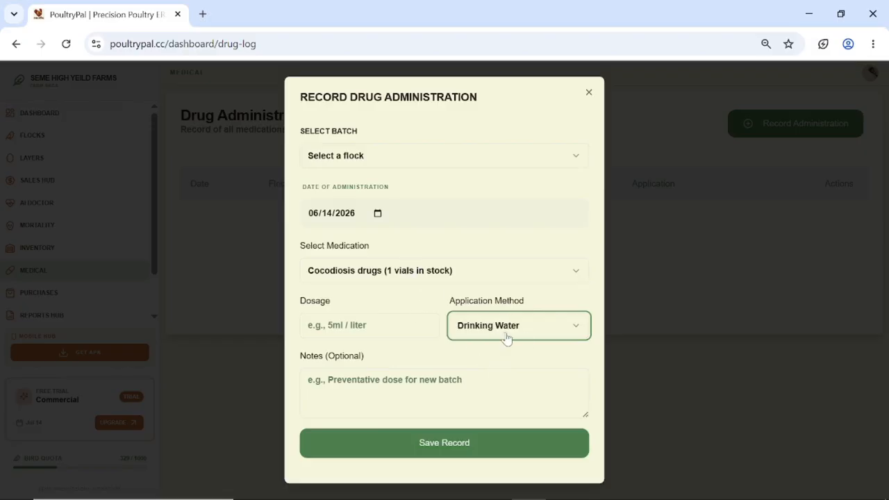
Step: Look over the dosage and notes fields and discard the drug administration record without saving
left_click(370, 325)
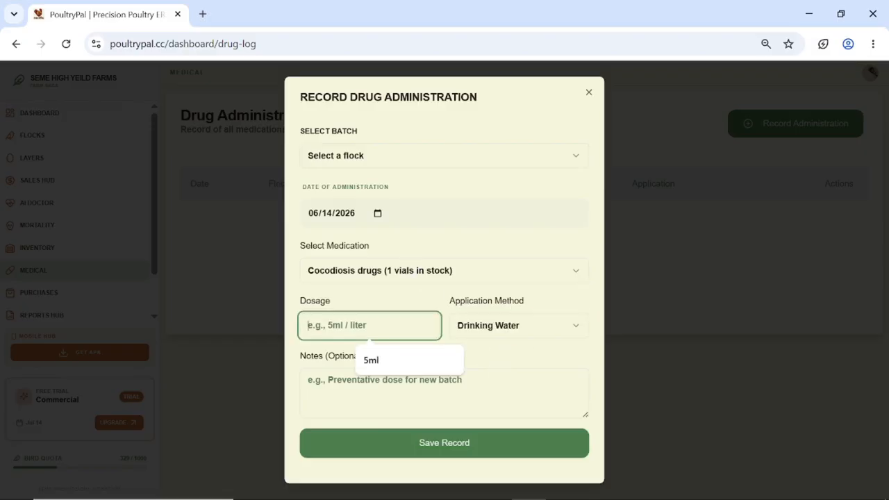
left_click(402, 296)
left_click(401, 383)
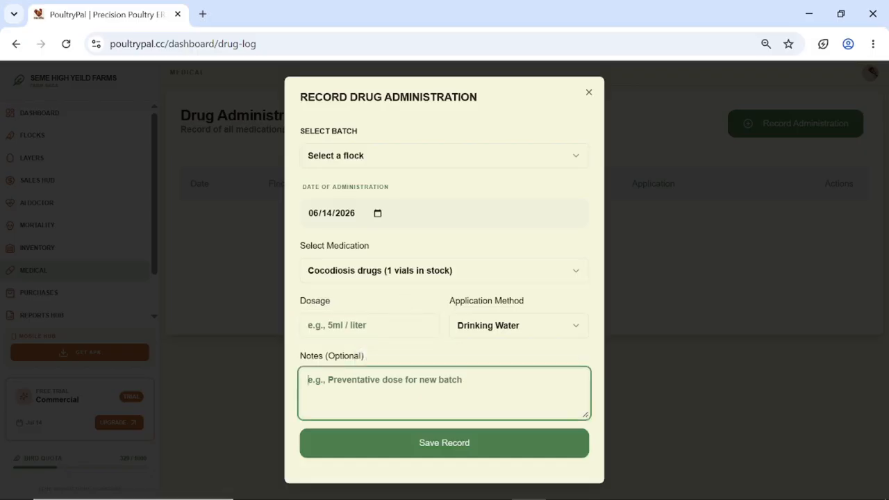
left_click(588, 93)
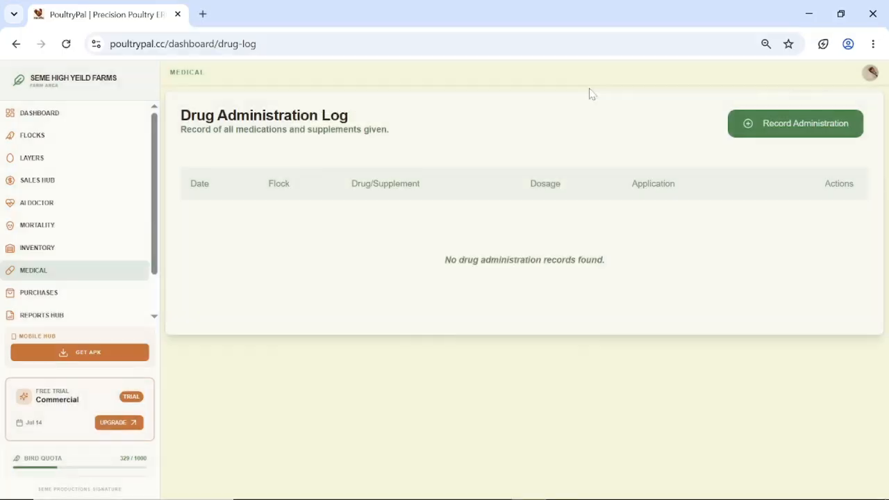
Step: Start a new purchase in the Investment Ledger dated June 14, 2026, with Fuel for the generator as the product identity
left_click(96, 292)
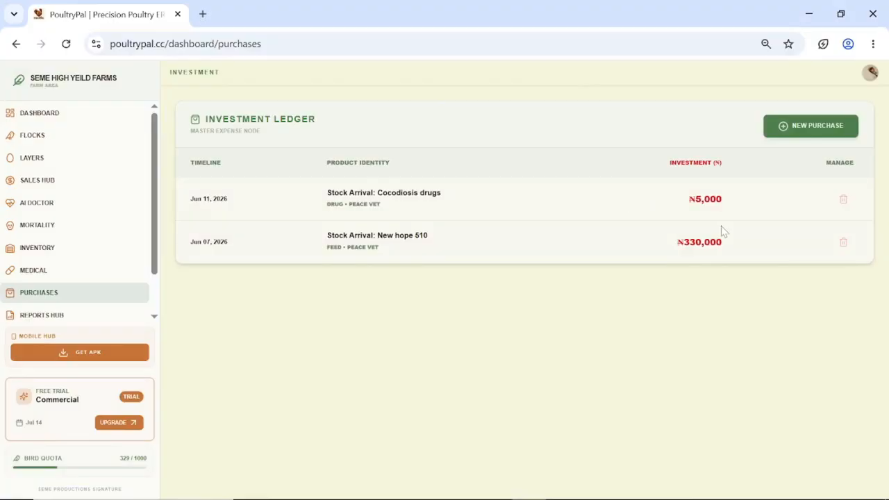
left_click(819, 125)
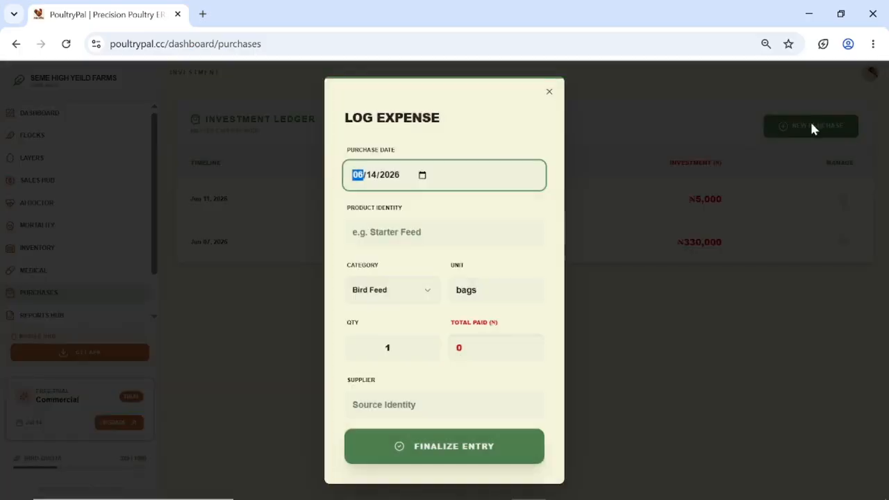
left_click(422, 177)
left_click(359, 277)
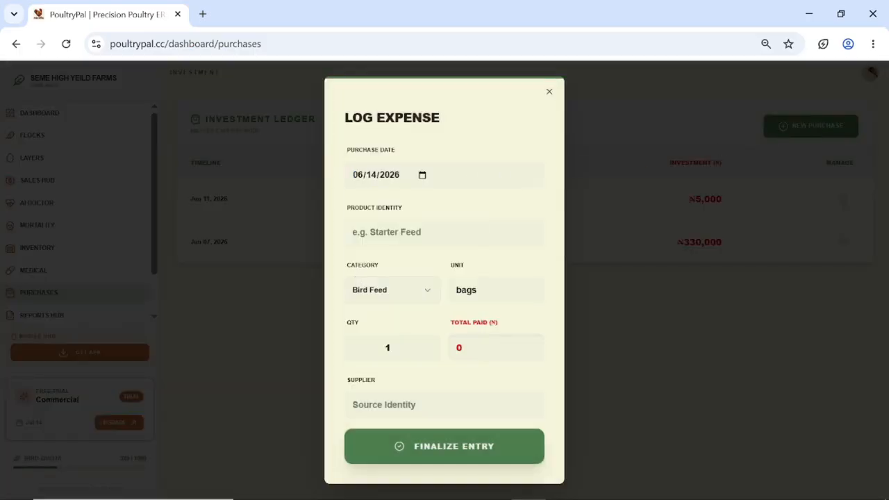
left_click(386, 232)
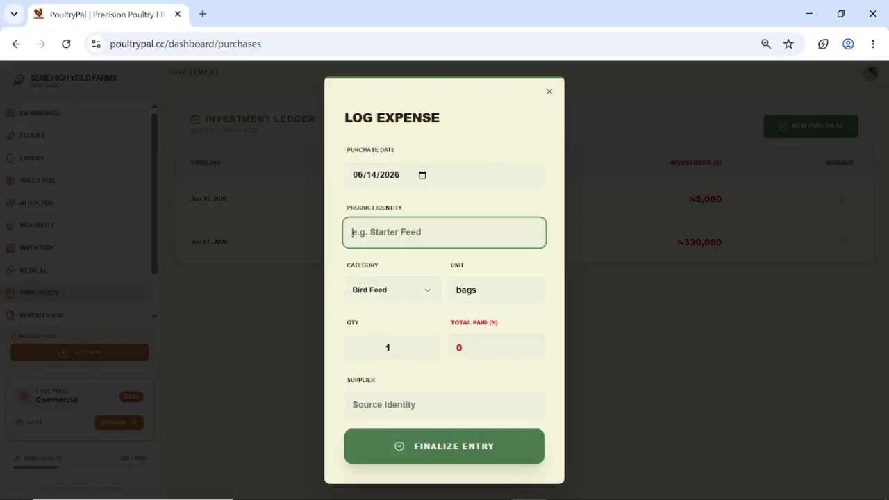
type("Fuel for t")
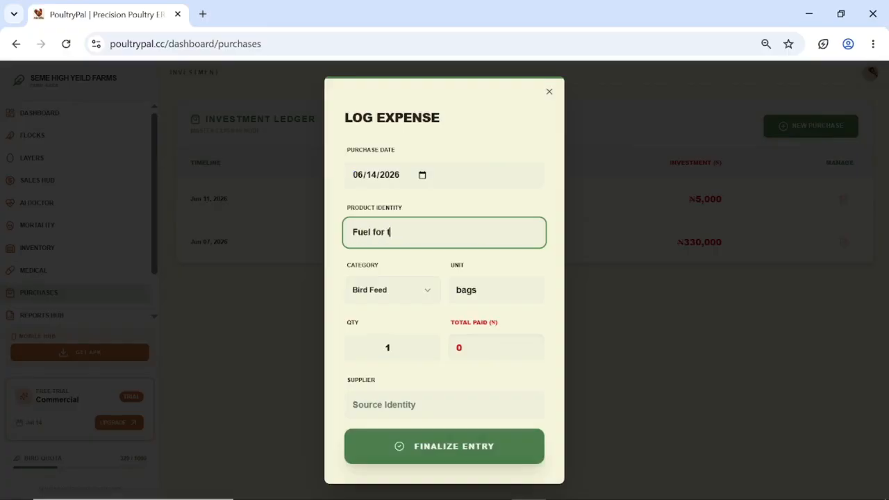
type("he generator")
Step: Set the expense's category to Tools and its unit to Fuel
left_click(407, 290)
left_click(378, 358)
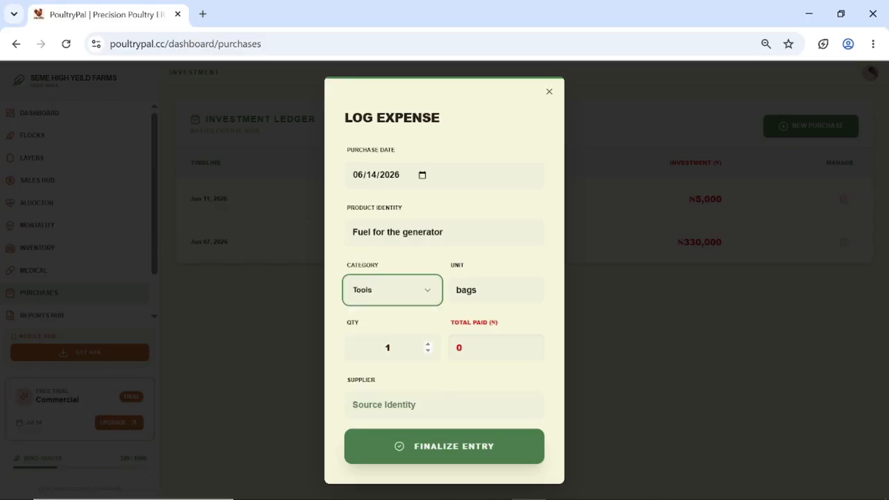
left_click(414, 297)
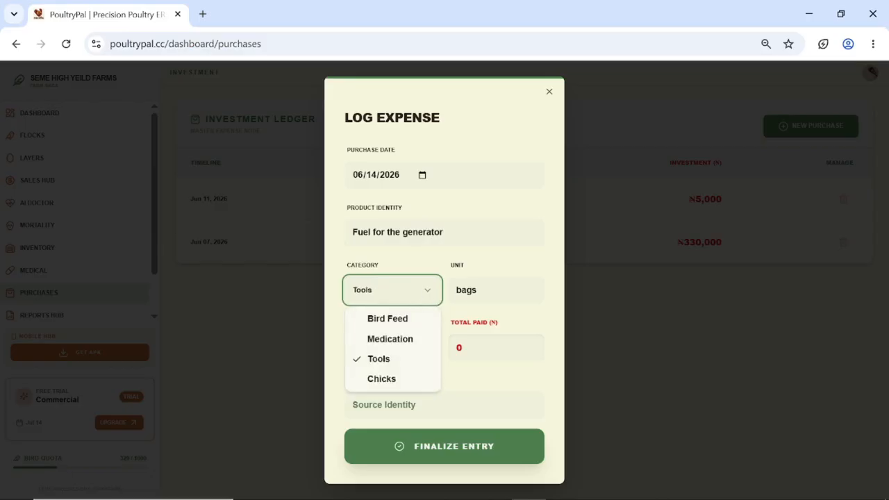
left_click(485, 293)
left_click(486, 293)
key("BackSpace")
key("BackSpace")
key("BackSpace")
key("BackSpace")
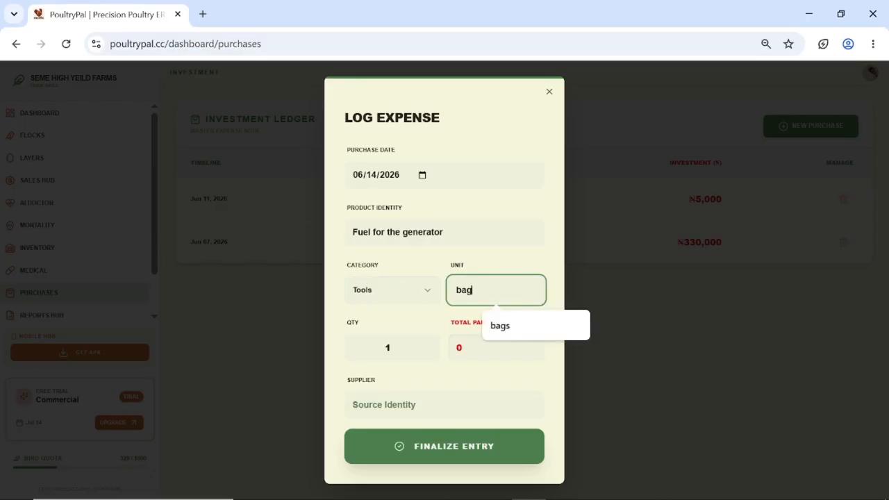
type("Fuel")
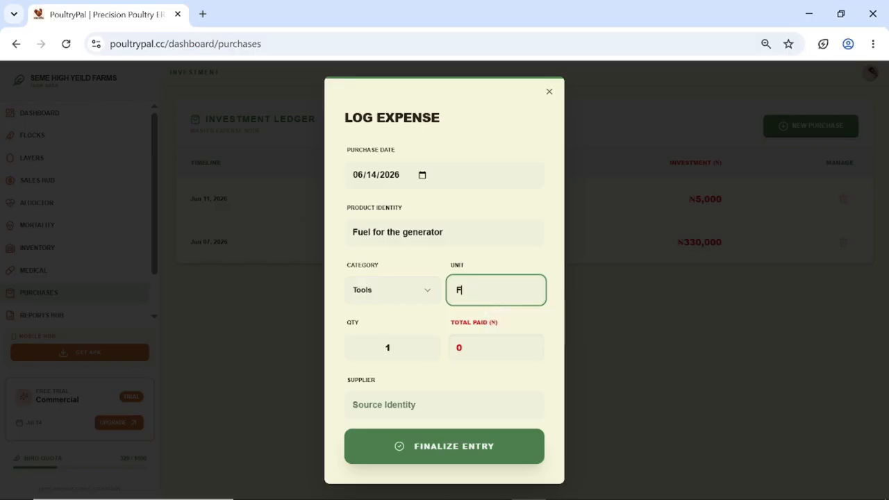
Step: Enter ₦15000 as the total paid and Filling station as the supplier, and finalize the expense entry
left_click(433, 338)
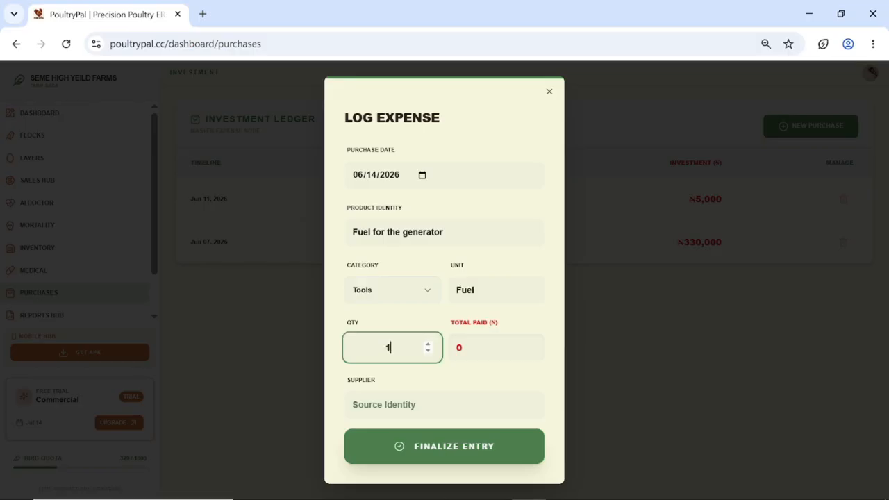
left_click(485, 348)
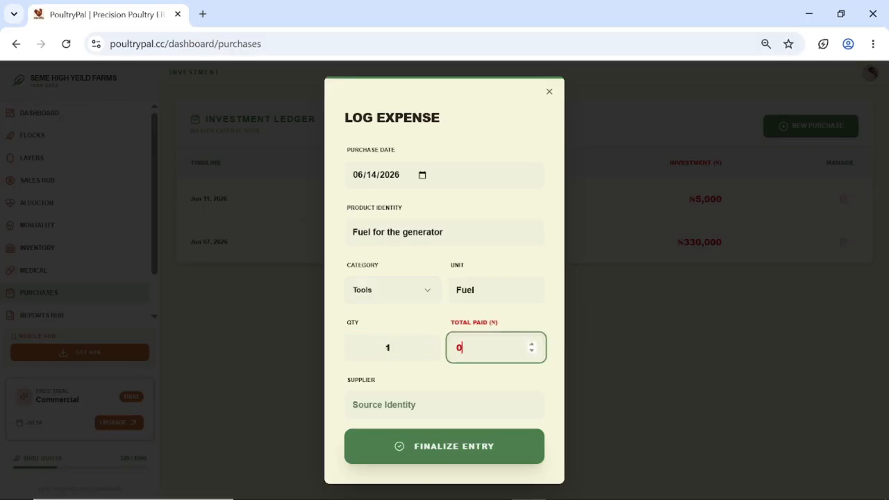
key("BackSpace")
type("15000")
left_click(445, 405)
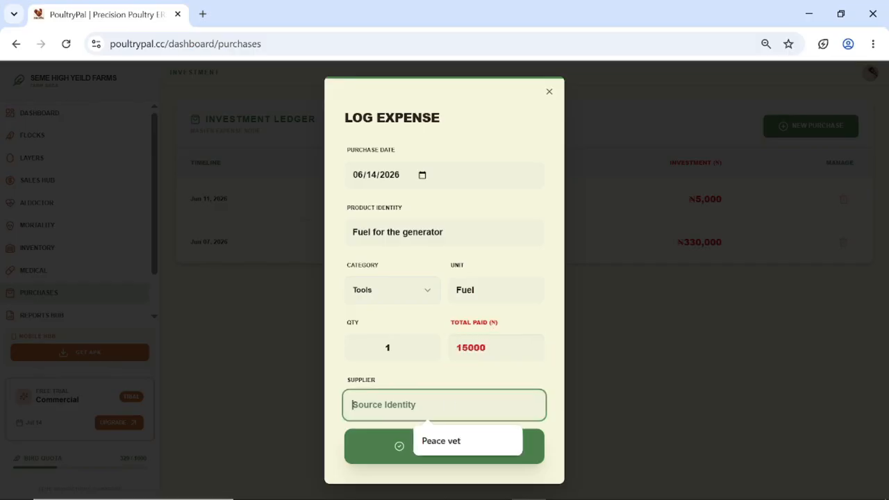
type("Filling station")
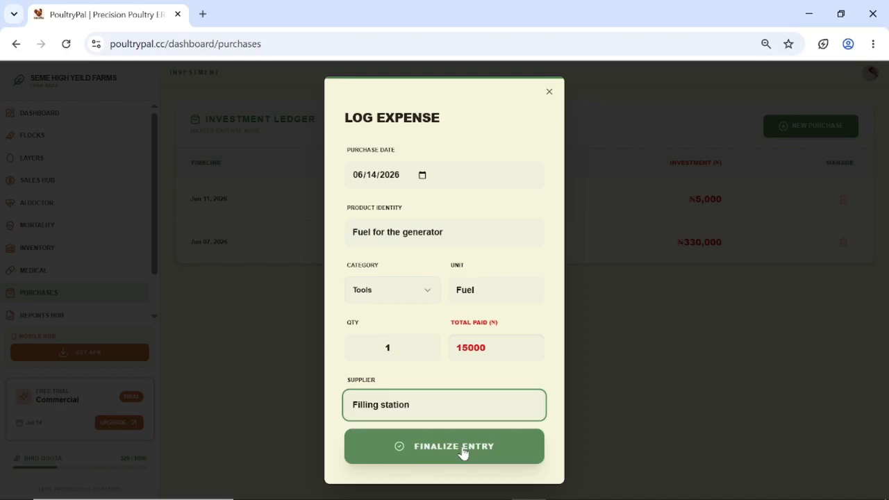
left_click(462, 449)
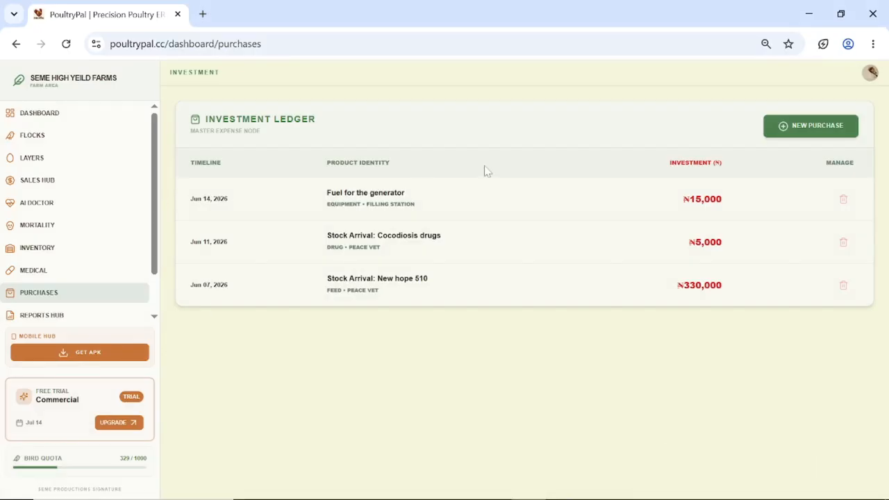
Step: Open the Reports Hub and examine the monthly yield figures and the cycle comparison section
scroll(41, 201, "down", 1)
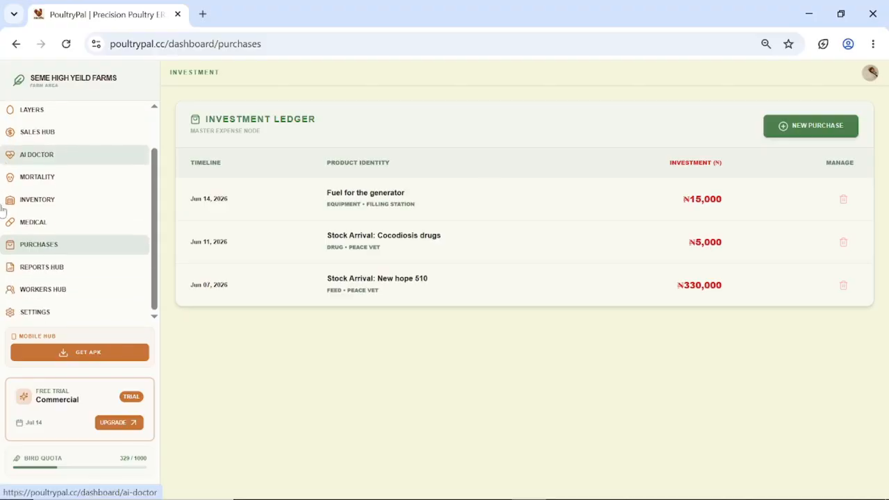
left_click(74, 267)
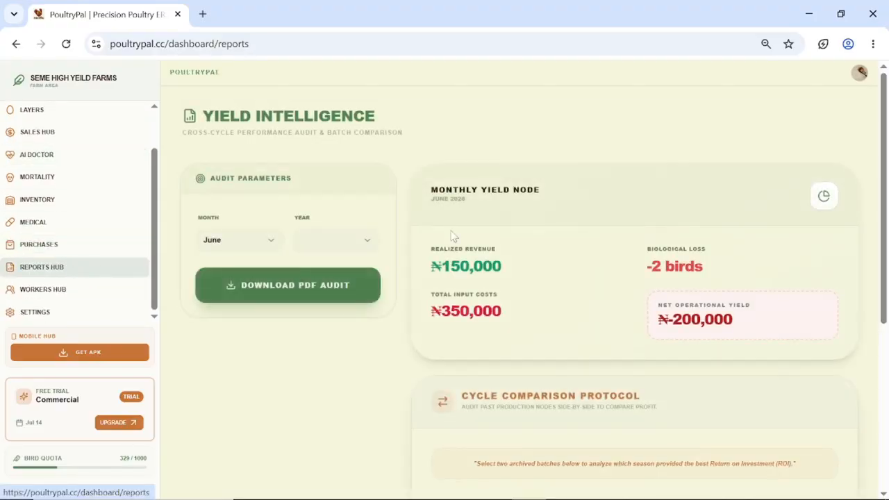
scroll(454, 234, "down", 3)
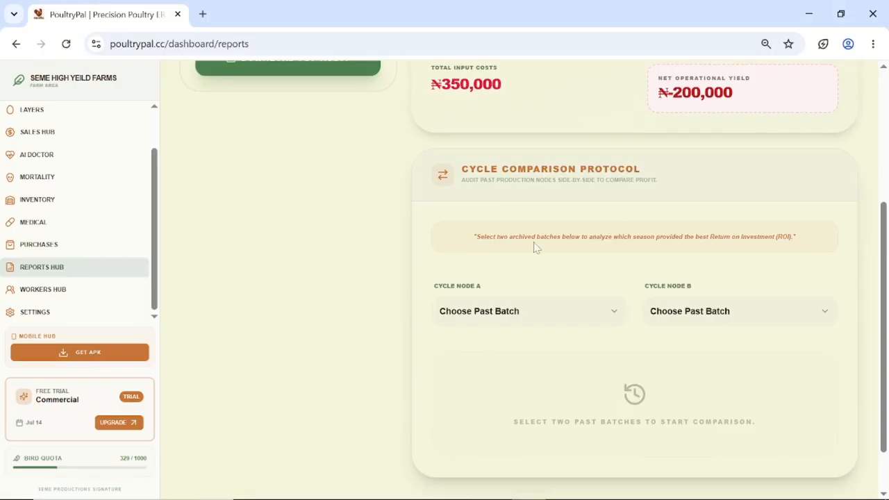
scroll(649, 249, "up", 2)
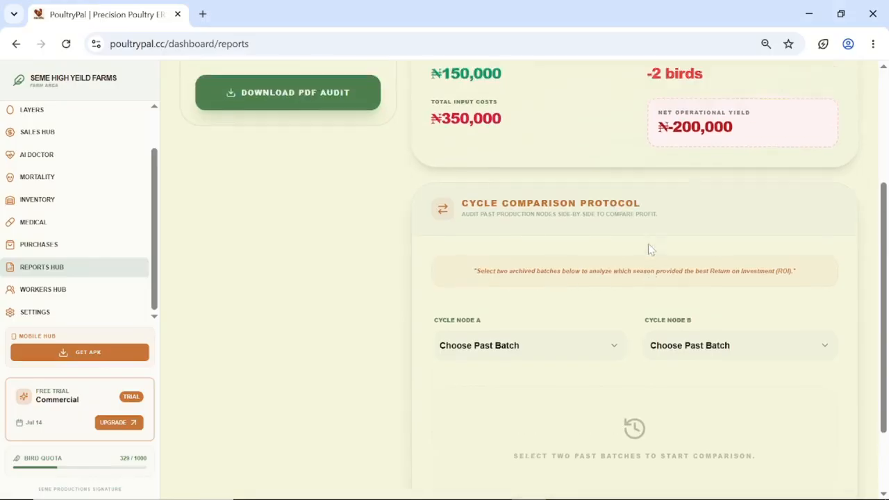
scroll(520, 272, "down", 1)
scroll(520, 272, "down", 1)
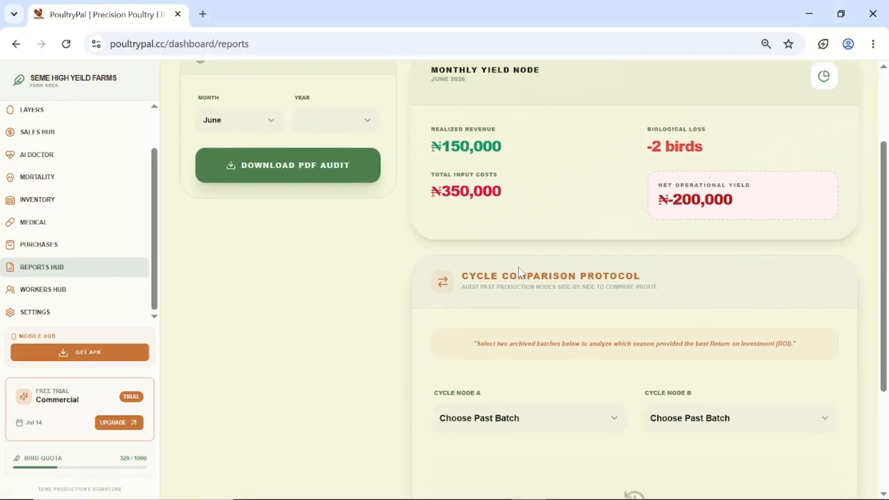
Step: Check the audit report's month and year selectors and the batch choices for cycle comparison
left_click(233, 105)
left_click(233, 105)
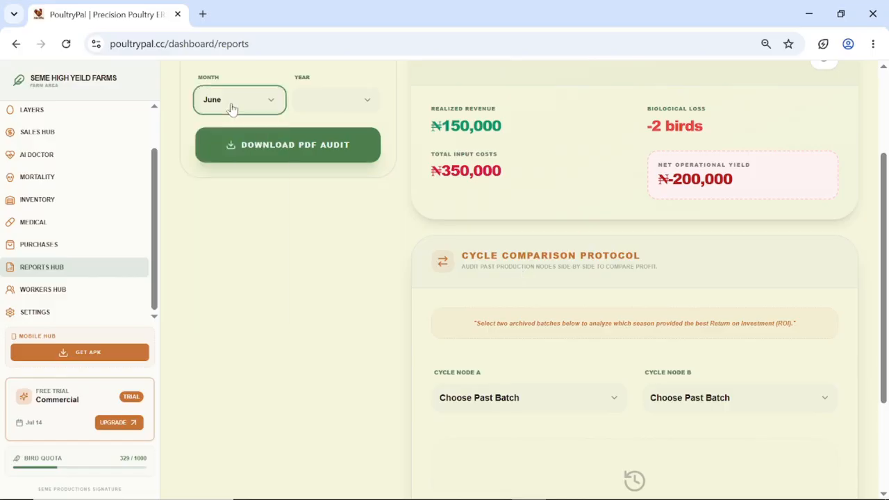
left_click(354, 102)
left_click(353, 103)
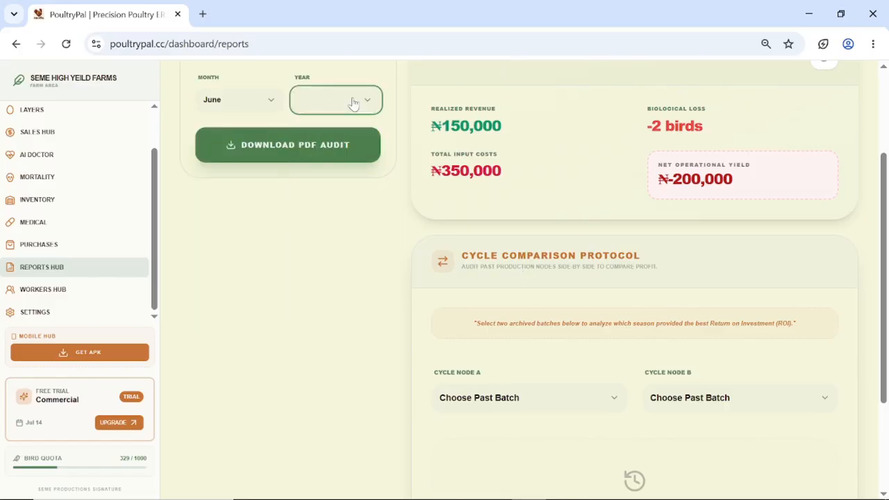
left_click(230, 102)
left_click(229, 102)
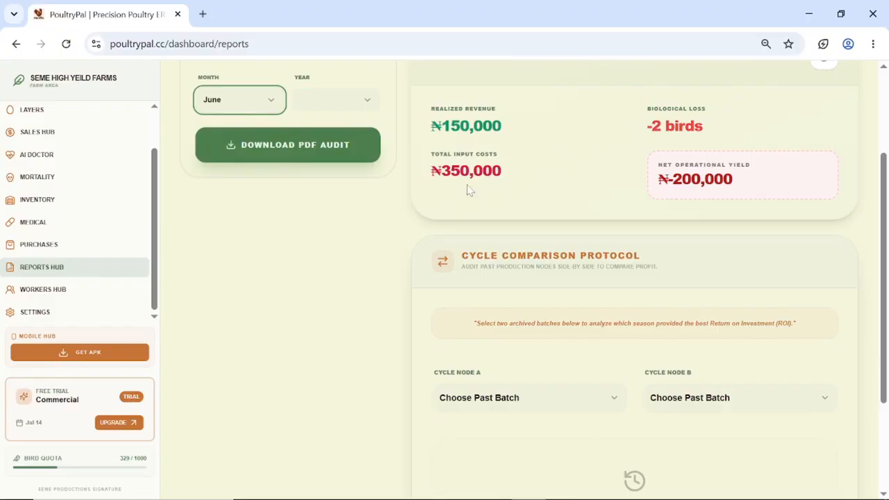
scroll(468, 189, "down", 2)
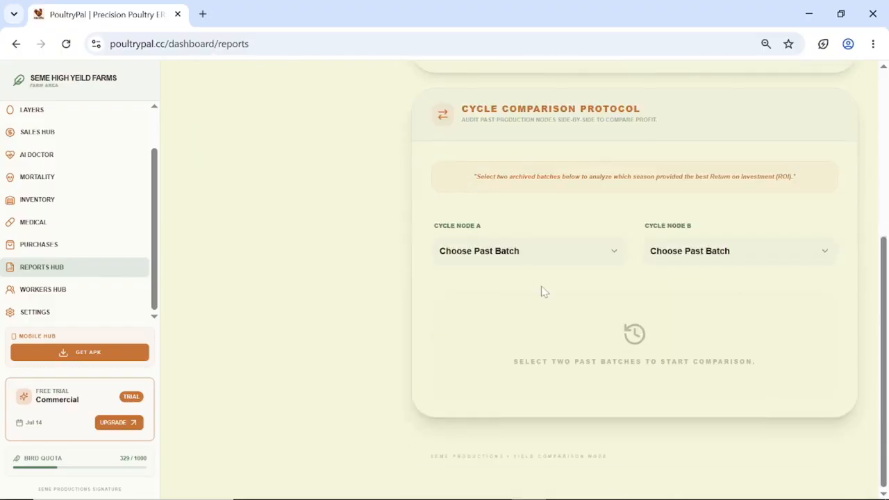
Step: Check the past-batch choices offered for Cycle Node A and Cycle Node B in the cycle comparison
left_click(516, 258)
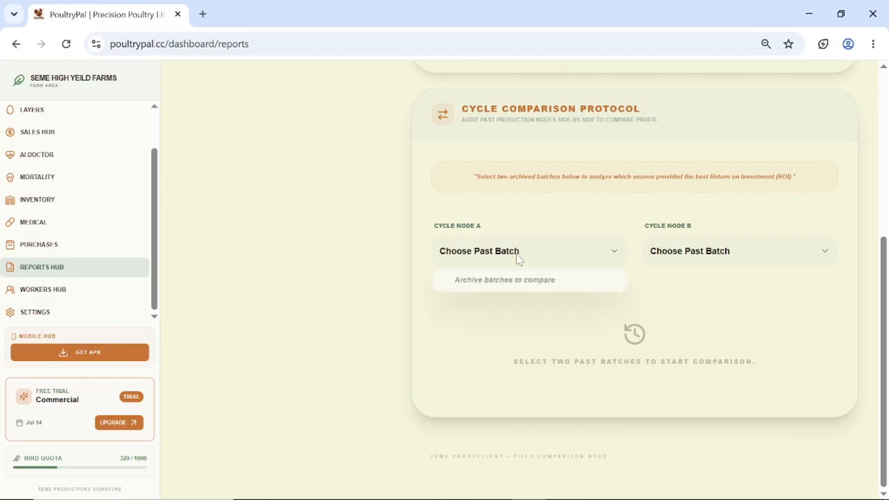
left_click(576, 259)
left_click(703, 251)
left_click(703, 251)
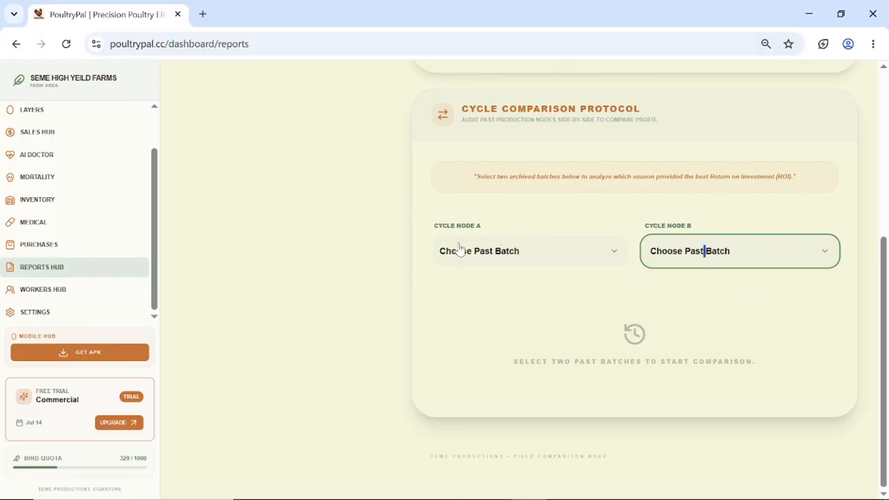
left_click(509, 232)
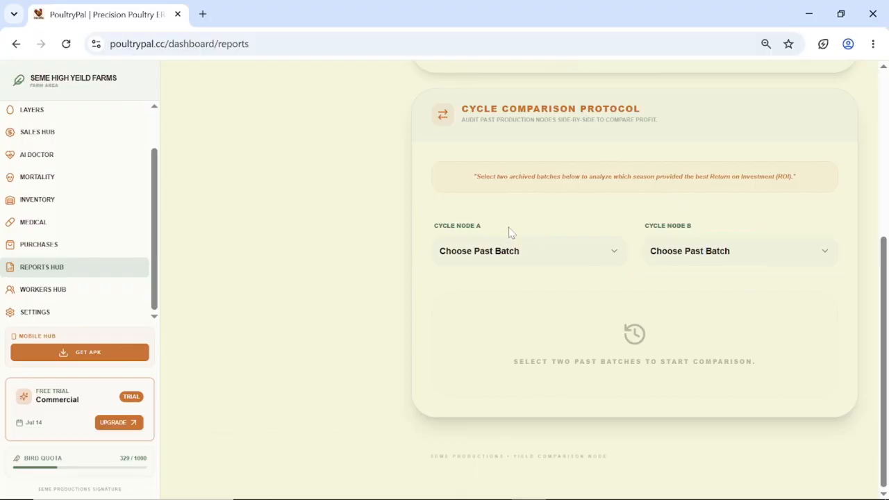
left_click(549, 257)
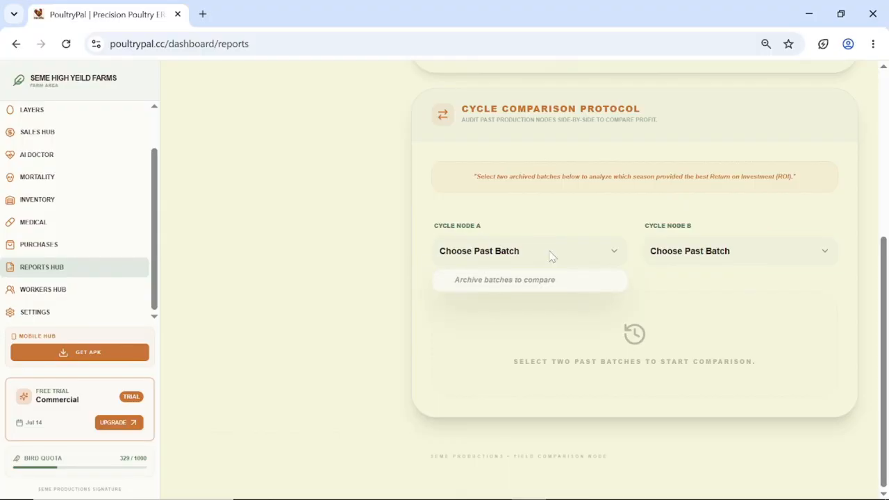
left_click(550, 257)
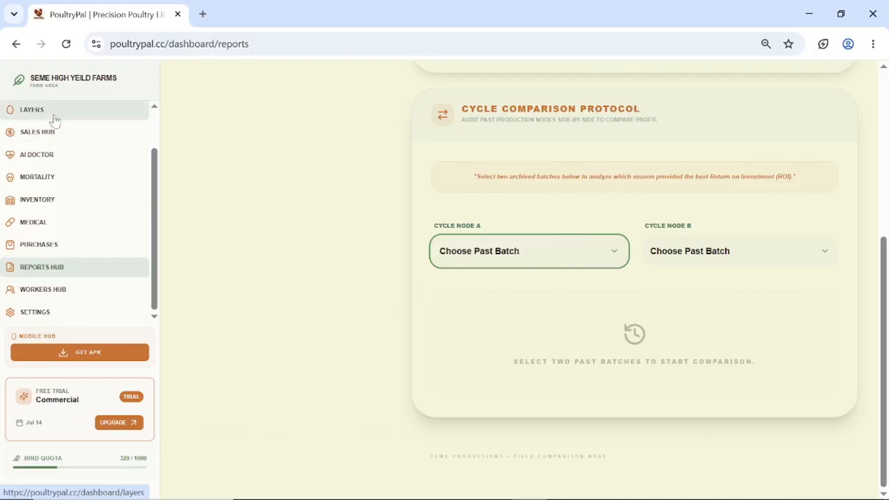
Step: Start a new production cycle from the Flock Hub and archive all active batches
scroll(54, 123, "up", 1)
left_click(27, 138)
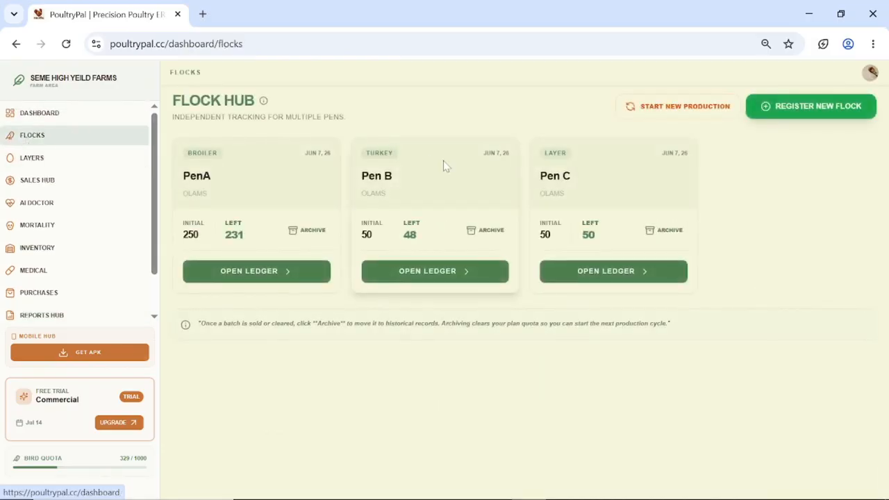
left_click(685, 112)
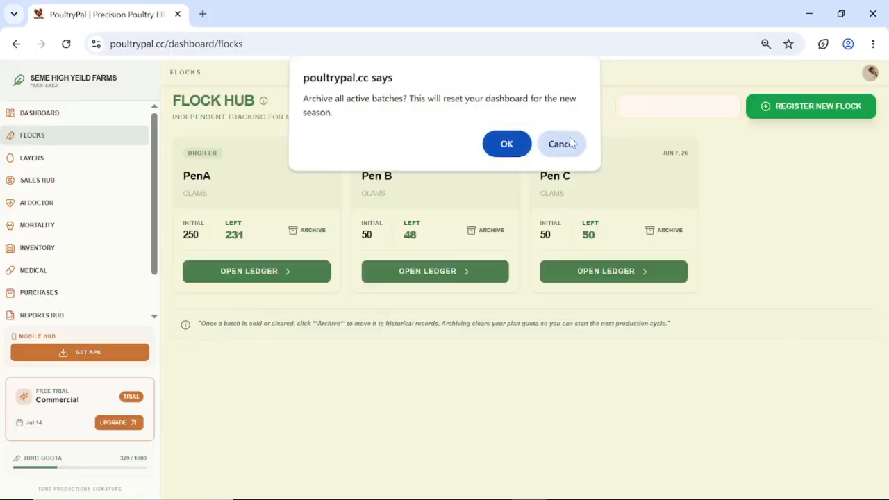
left_click(563, 146)
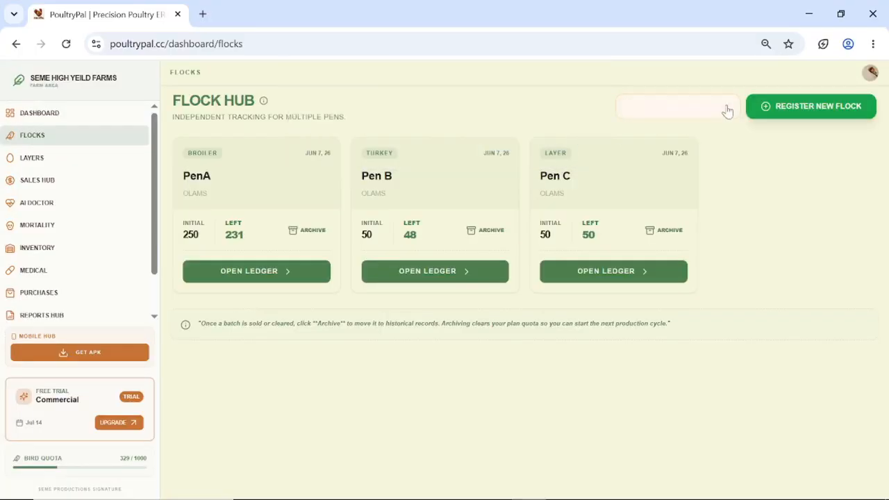
left_click(726, 111)
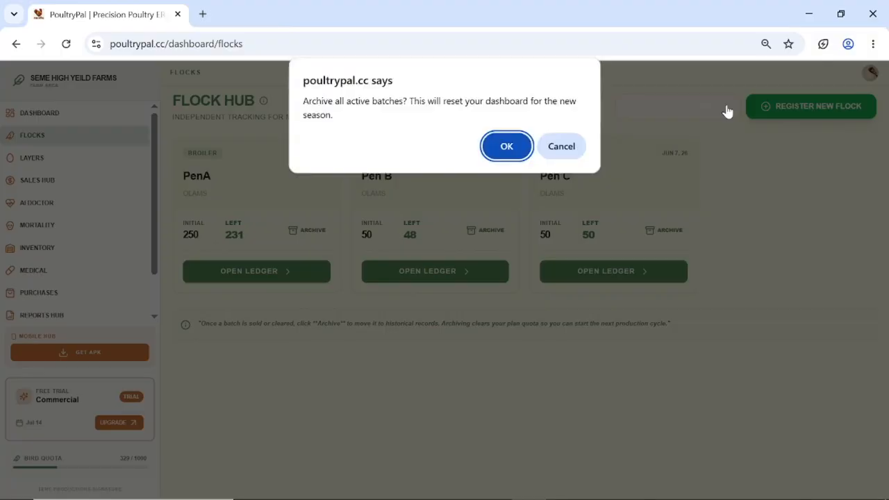
left_click(506, 147)
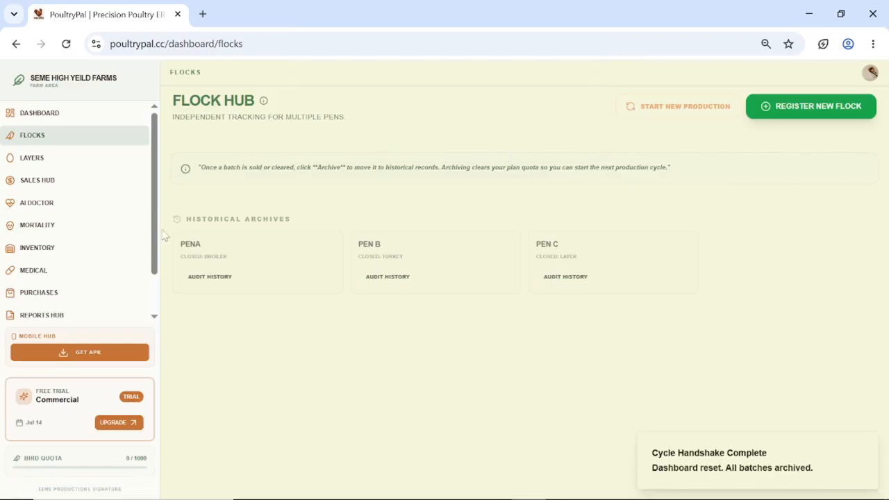
Step: Examine the historical archives and PenA's audit history, and return to the Flock Hub
left_click_drag(167, 236, 674, 304)
left_click(674, 303)
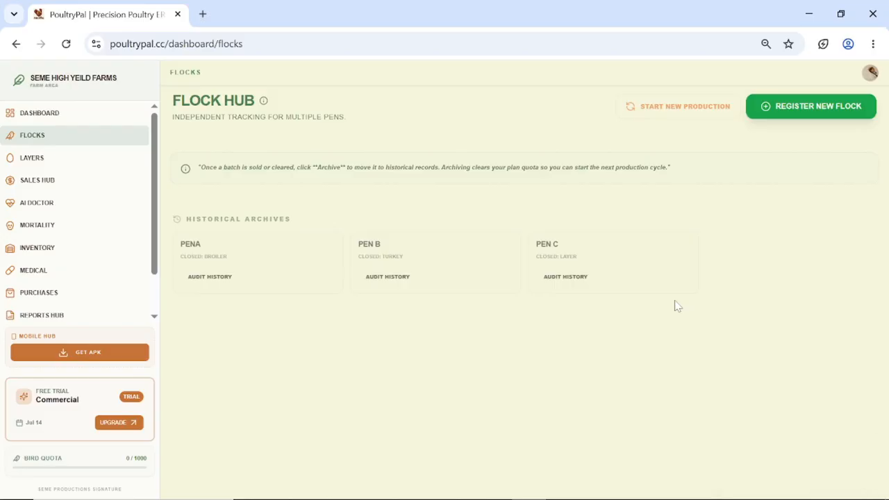
left_click(238, 282)
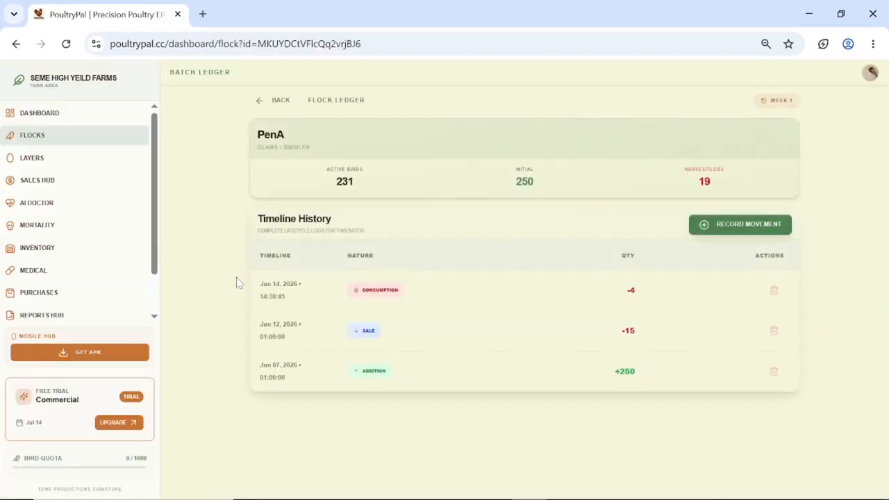
left_click(272, 103)
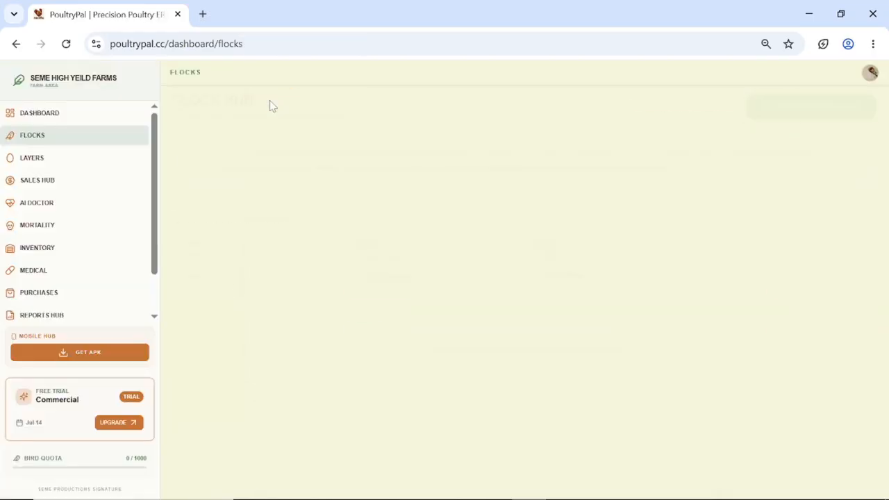
Step: Start registering a new flock with PenA as its identity and Olams as its breed
left_click(782, 108)
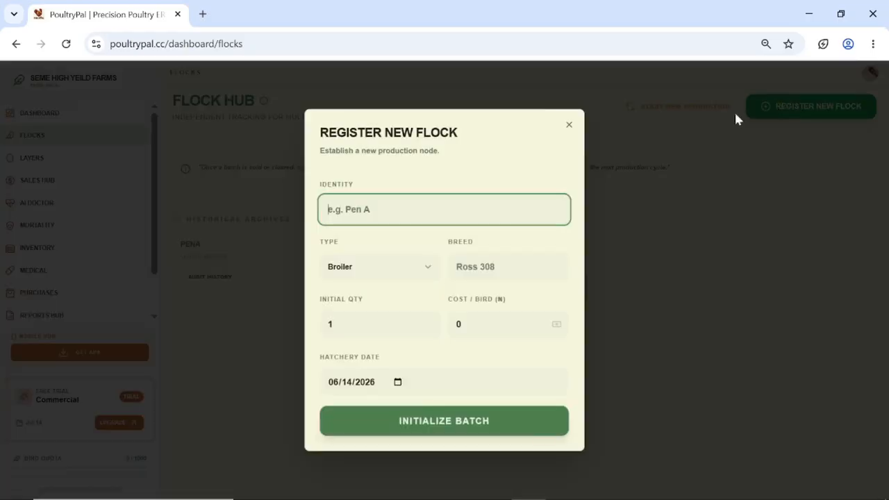
left_click(416, 212)
left_click(417, 244)
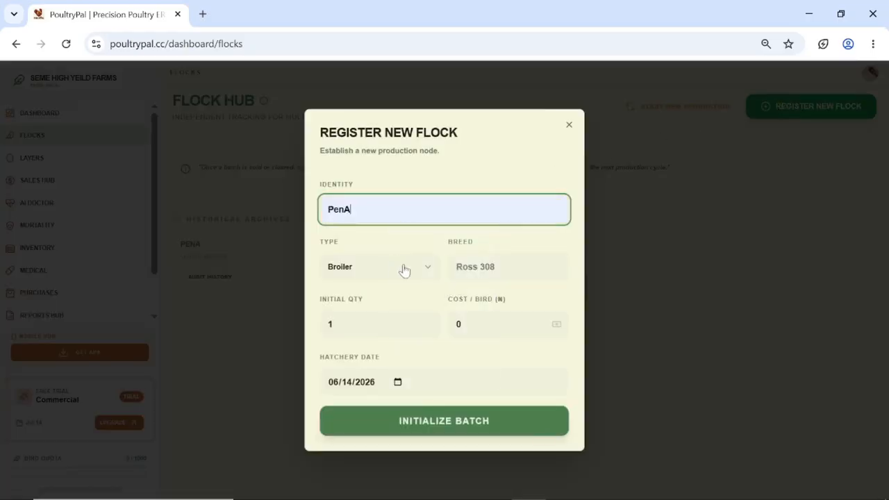
left_click(456, 266)
left_click(516, 303)
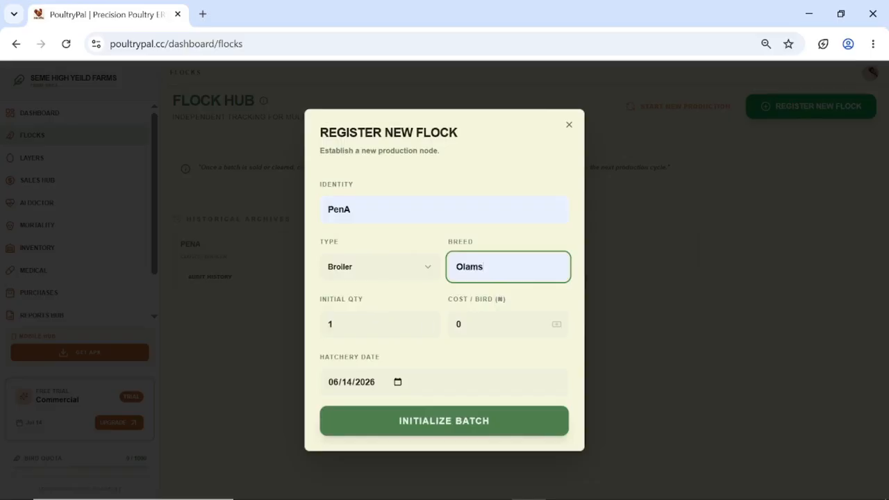
Step: Set the flock's initial quantity to 5 and cost per bird to ₦1500, and initialize the batch
left_click(389, 323)
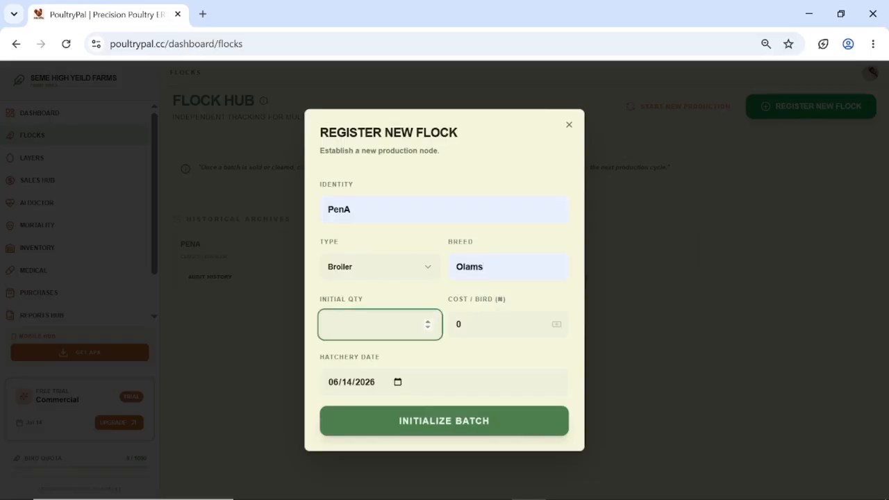
key("Tab")
key("BackSpace")
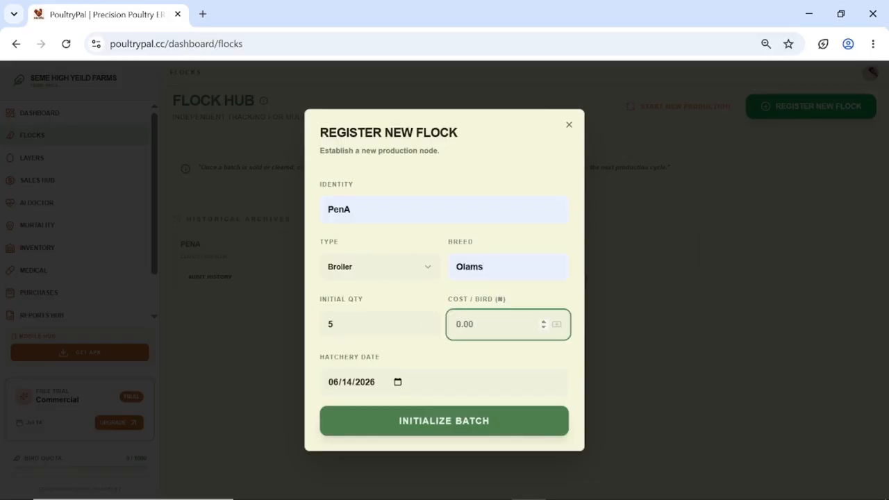
type("1500")
left_click(384, 416)
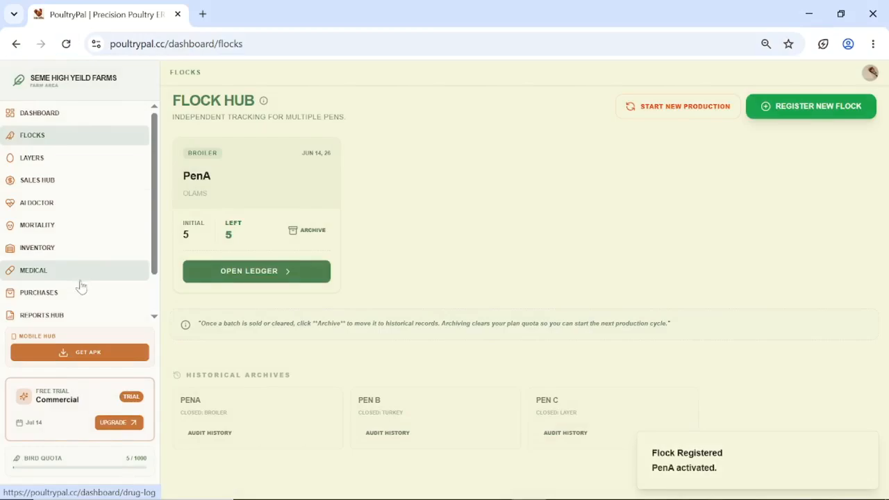
Step: Compare the archived batches PenA and Pen B in the Reports Hub's cycle comparison, and review the monthly yield figures
left_click(74, 316)
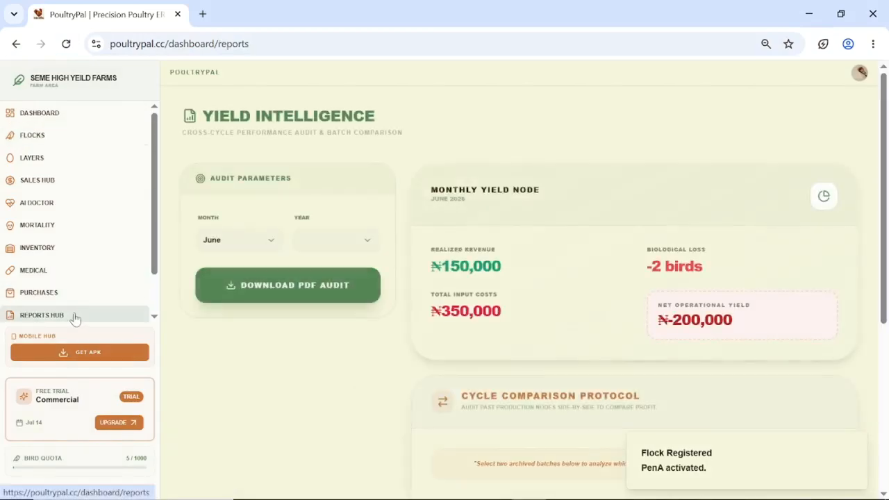
scroll(428, 290, "down", 3)
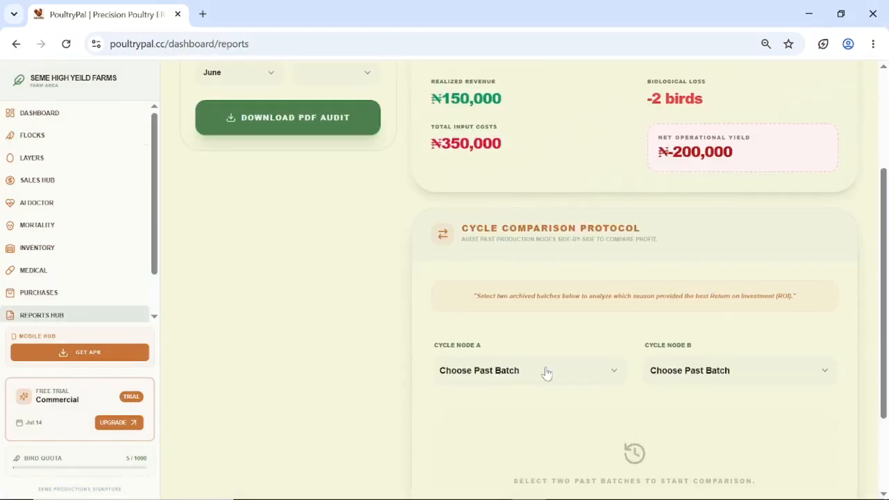
left_click(546, 372)
left_click(494, 408)
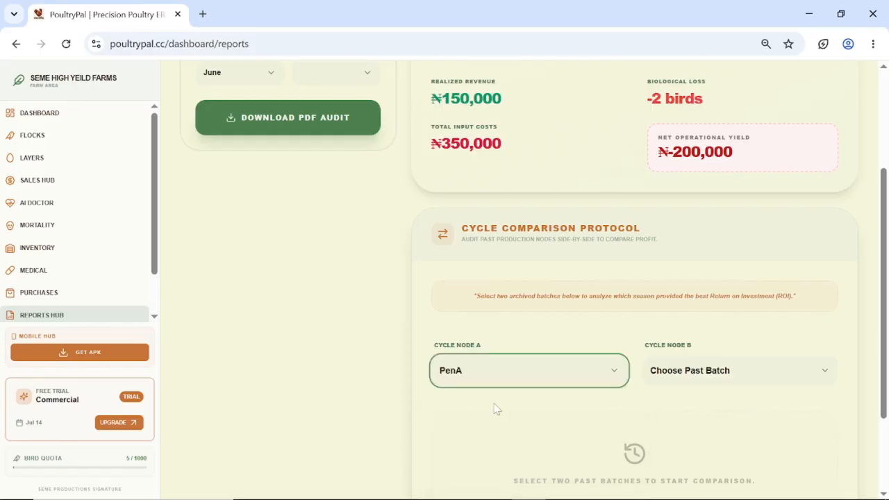
left_click(710, 383)
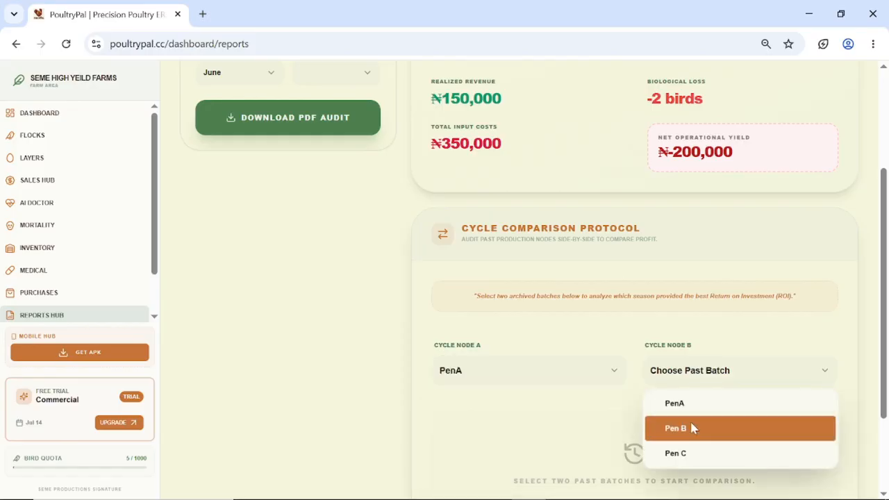
left_click(690, 427)
scroll(693, 427, "down", 2)
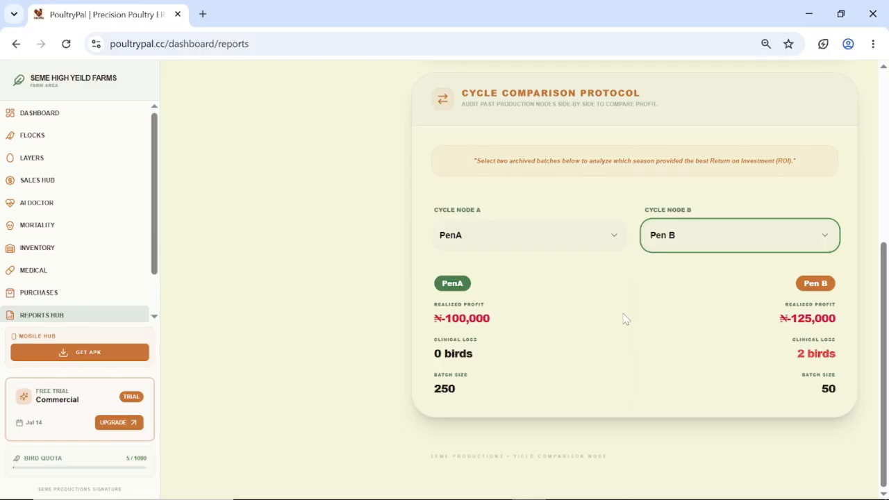
scroll(625, 319, "up", 5)
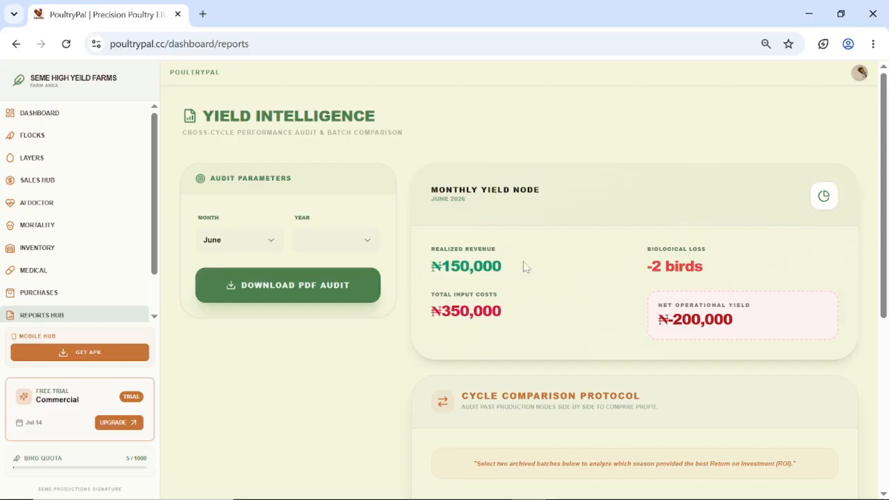
Step: Look over the team registry, feed stock, medical and reports pages
scroll(139, 263, "down", 1)
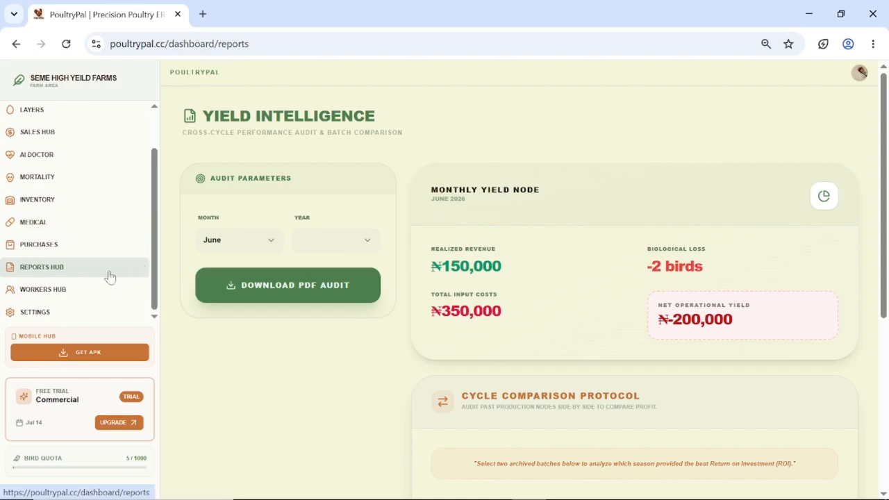
left_click(81, 287)
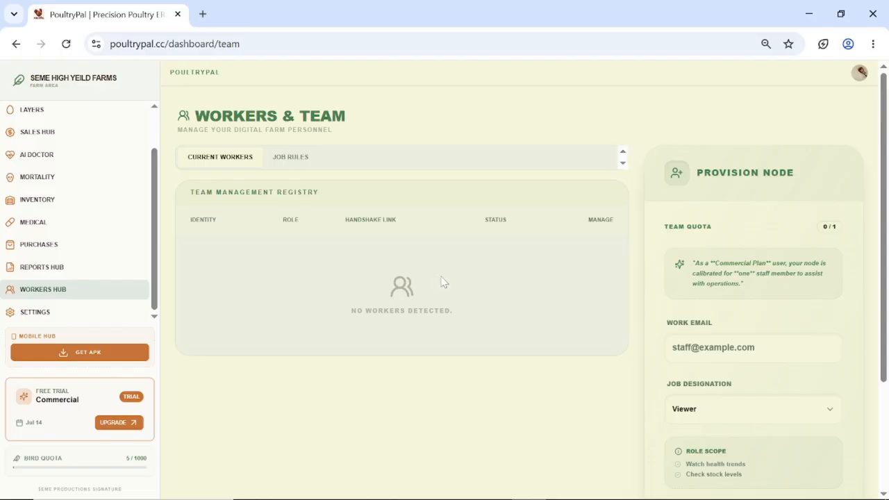
left_click(60, 200)
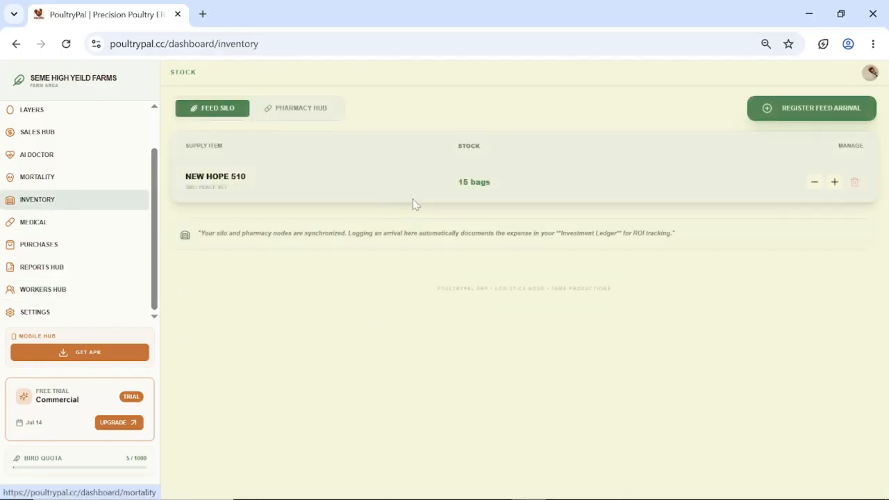
left_click(72, 223)
left_click(73, 269)
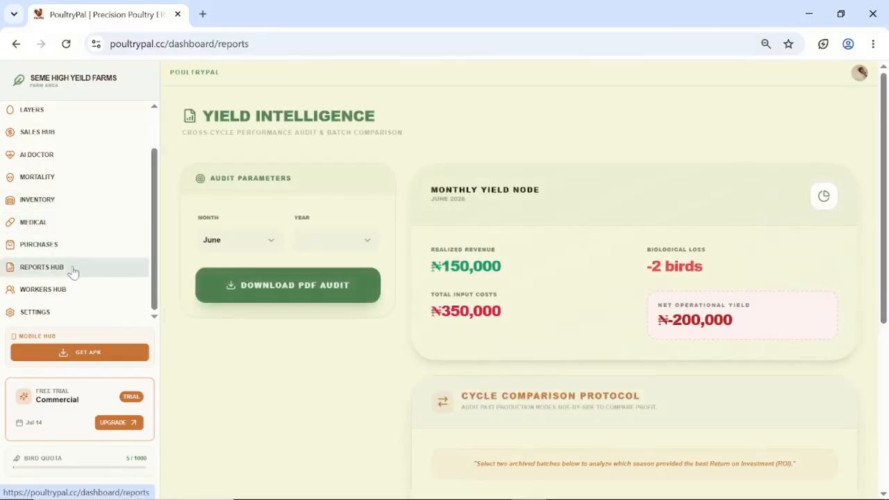
Step: Open the Workers Hub and read the job rules for the Manager, Poultryman, Sales Attendant and Viewer roles
left_click(80, 291)
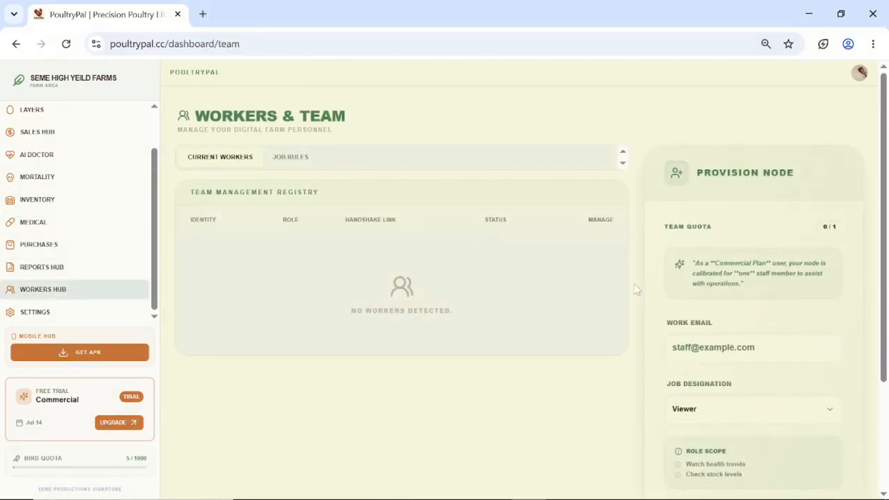
left_click(294, 158)
scroll(425, 205, "down", 1)
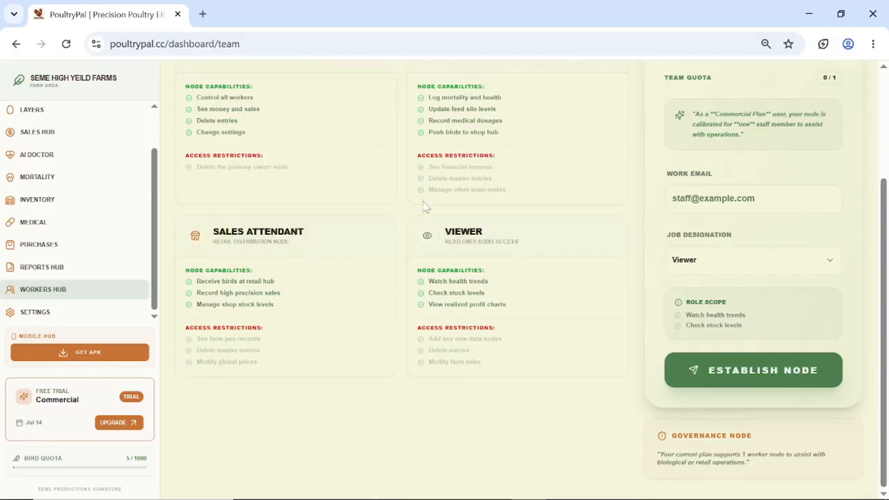
scroll(425, 207, "up", 1)
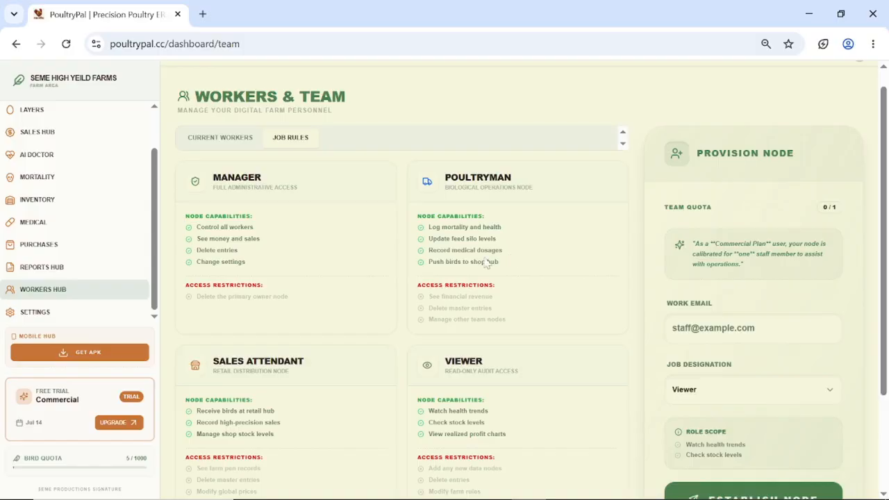
scroll(486, 263, "down", 2)
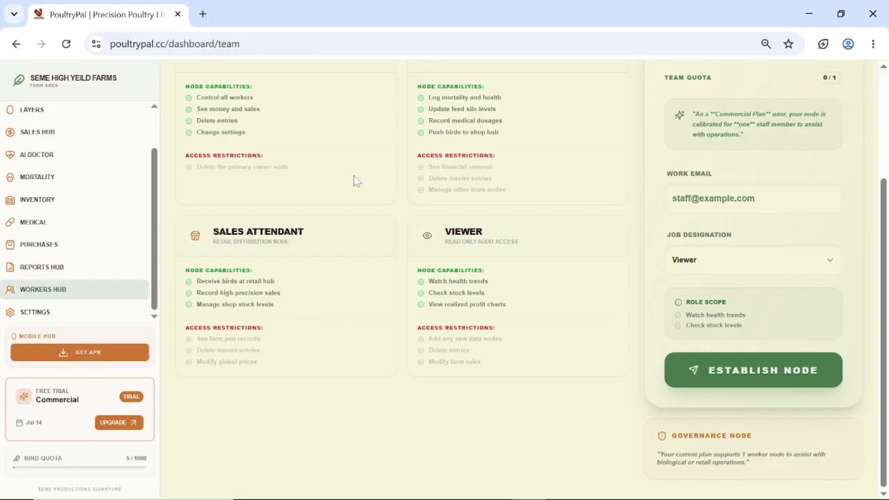
scroll(505, 134, "up", 1)
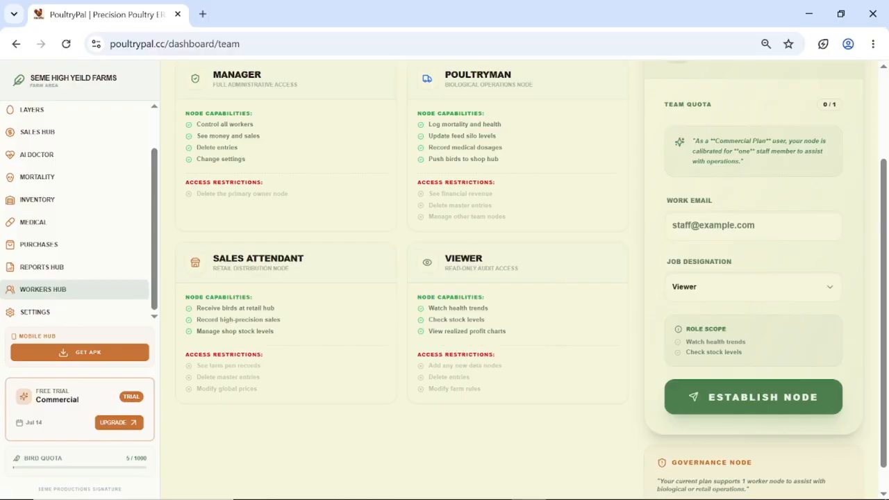
Step: Inspect the work email and job designation fields in the worker invitation form
left_click(727, 213)
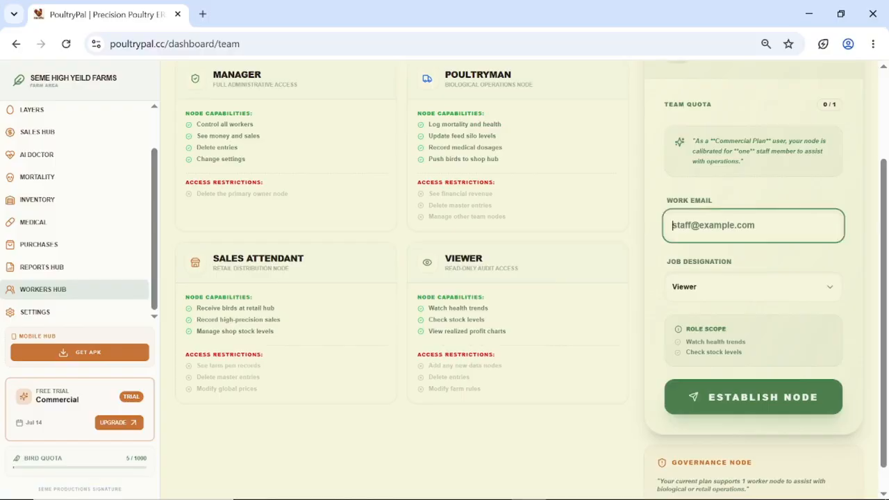
left_click(699, 283)
left_click(701, 285)
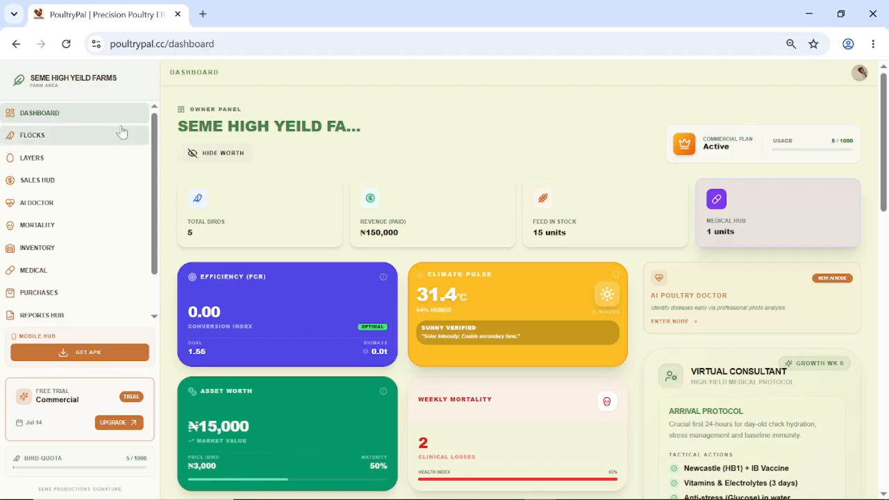
Step: Switch on airplane mode from the Layers page and browse the Flocks, AI Doctor, Purchases and Reports Hub pages offline
left_click(52, 157)
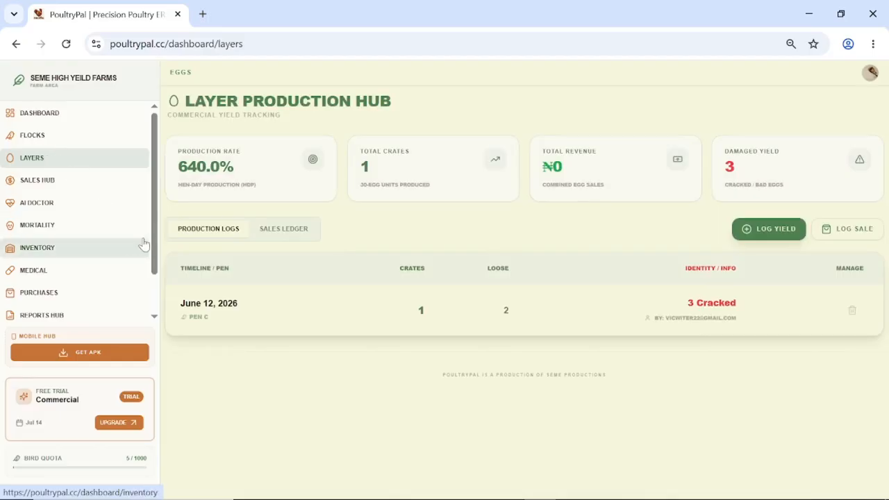
key("XF86RFKill")
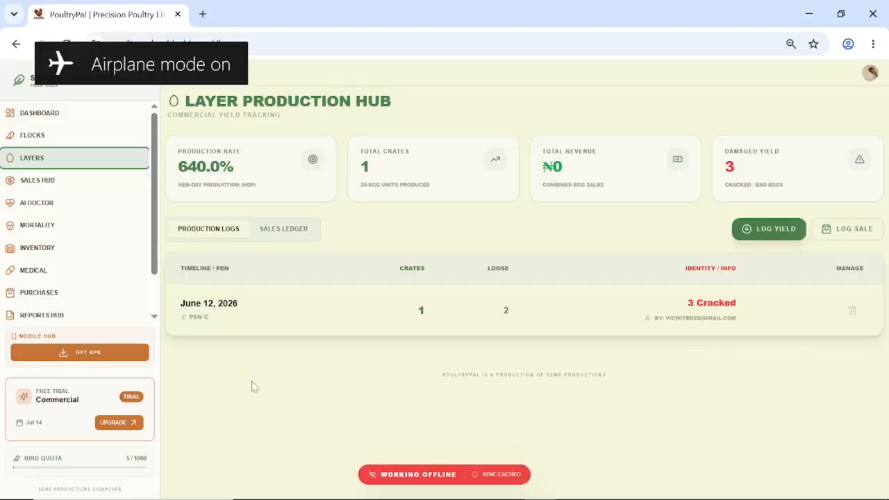
left_click(34, 138)
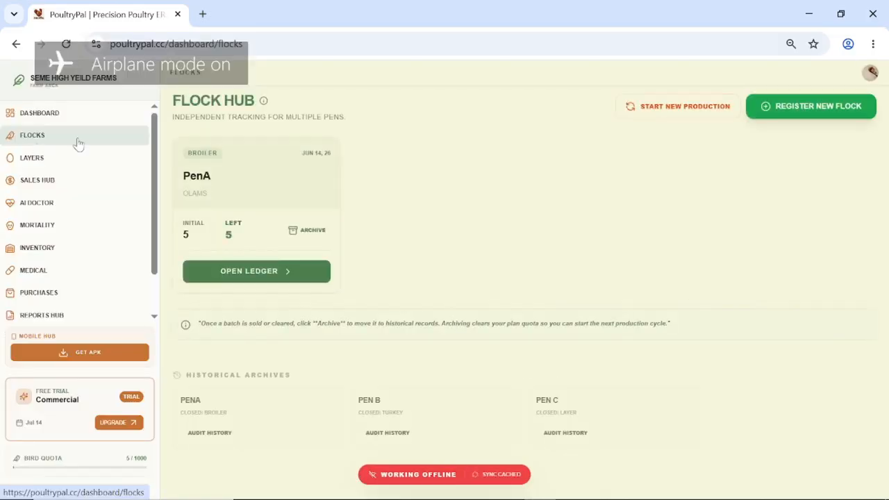
left_click(40, 201)
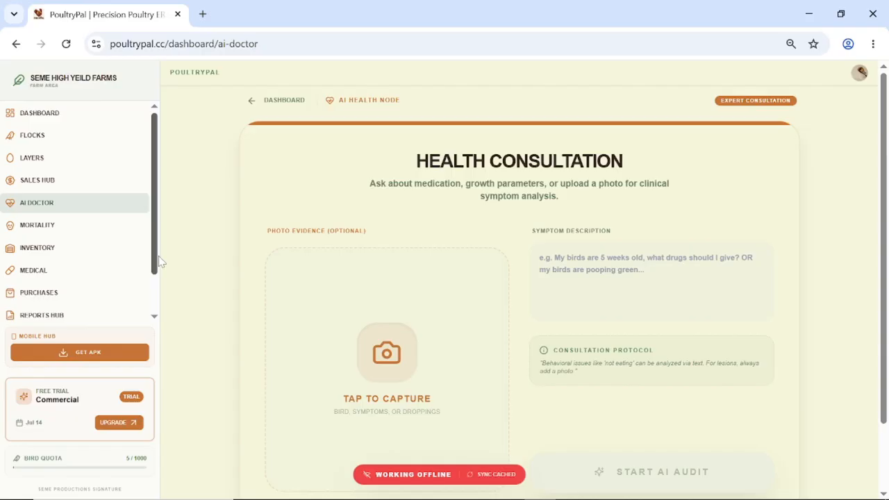
scroll(93, 241, "down", 3)
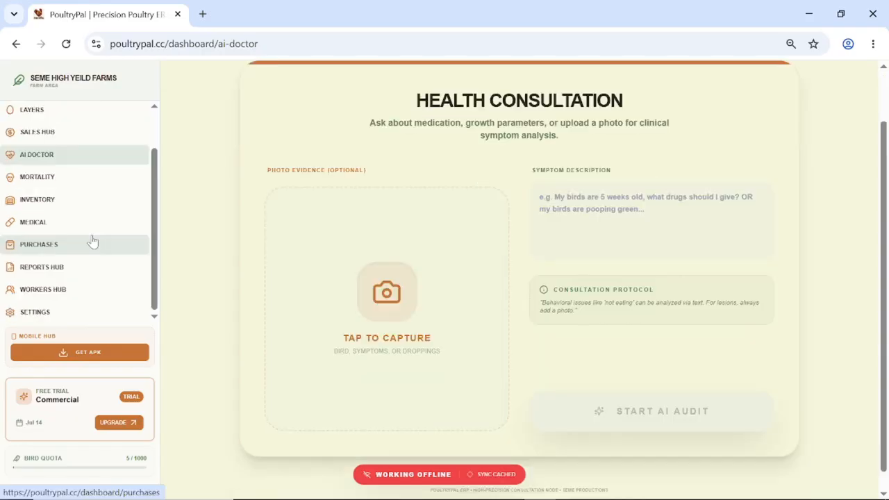
left_click(93, 241)
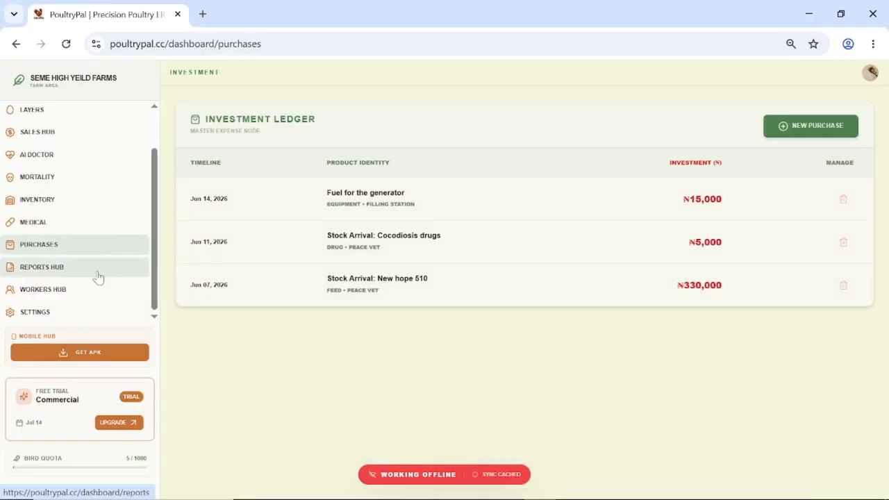
left_click(98, 277)
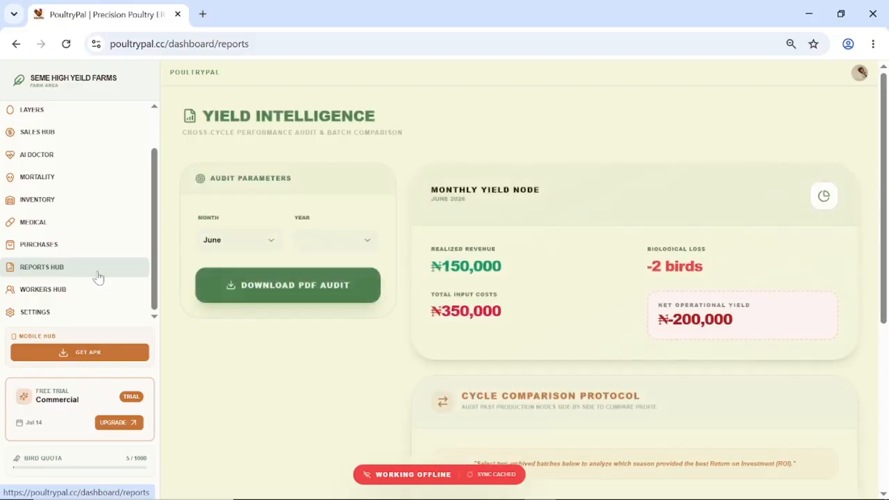
Step: Start registering a new Broiler flock in the Flock Hub with identity Pen B and breed Olams
left_click(34, 137)
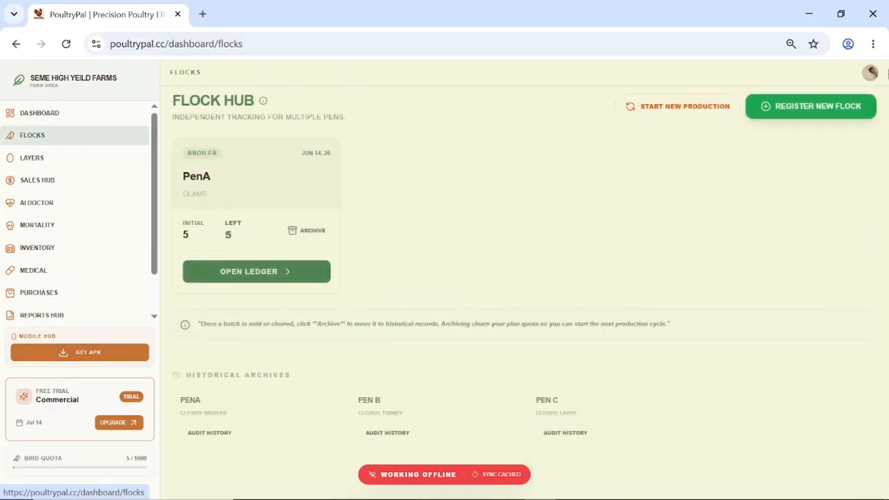
left_click(817, 103)
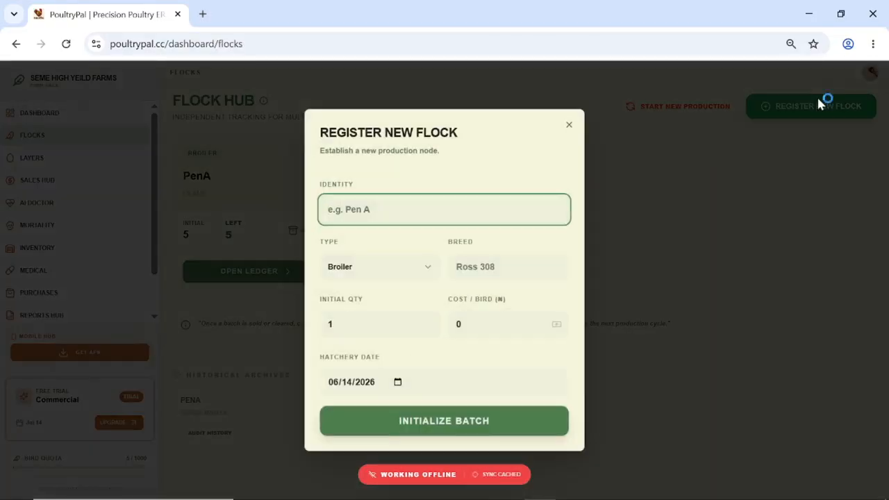
left_click(431, 221)
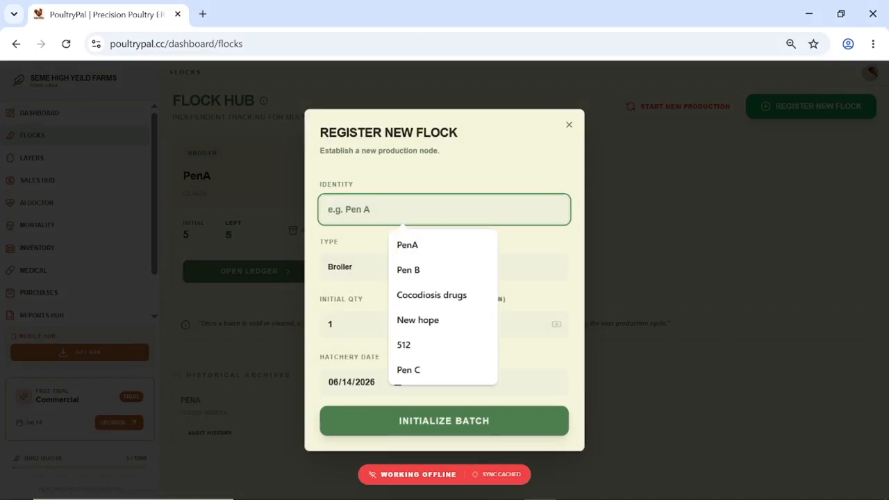
left_click(425, 269)
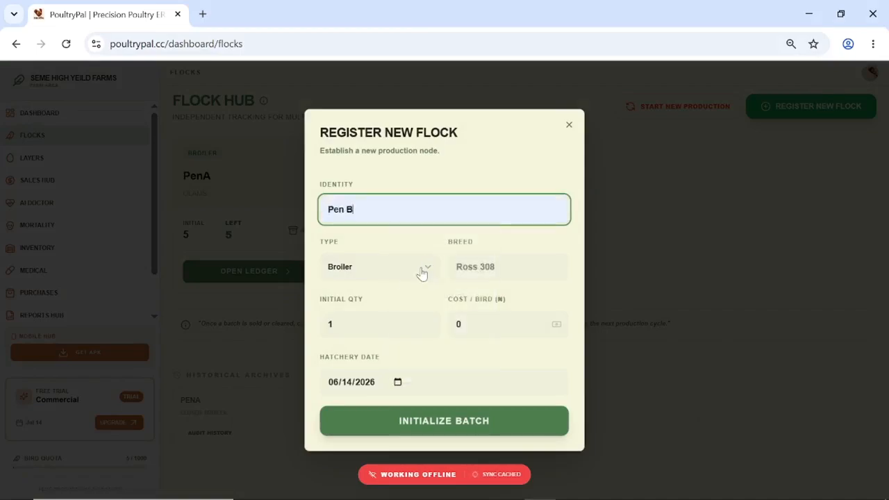
left_click(462, 267)
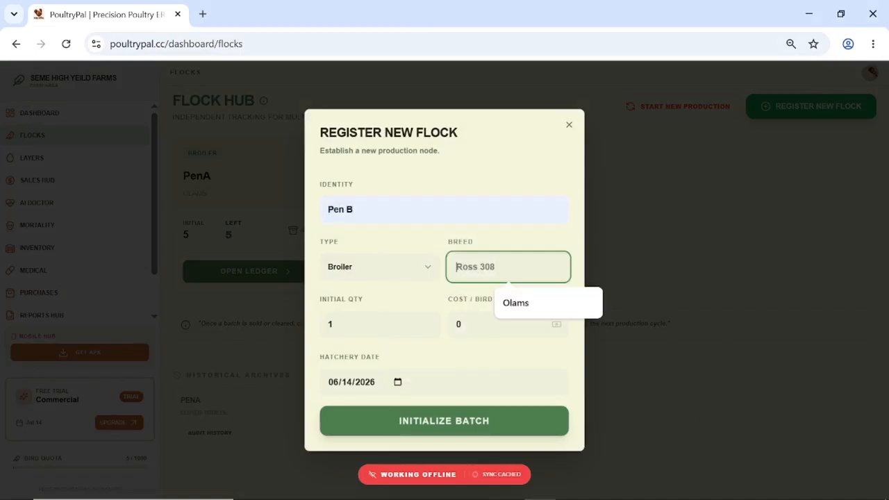
left_click(523, 292)
Step: Set the new flock's initial quantity to 100 and cost per bird to ₦1200, and initialize the batch
left_click(415, 324)
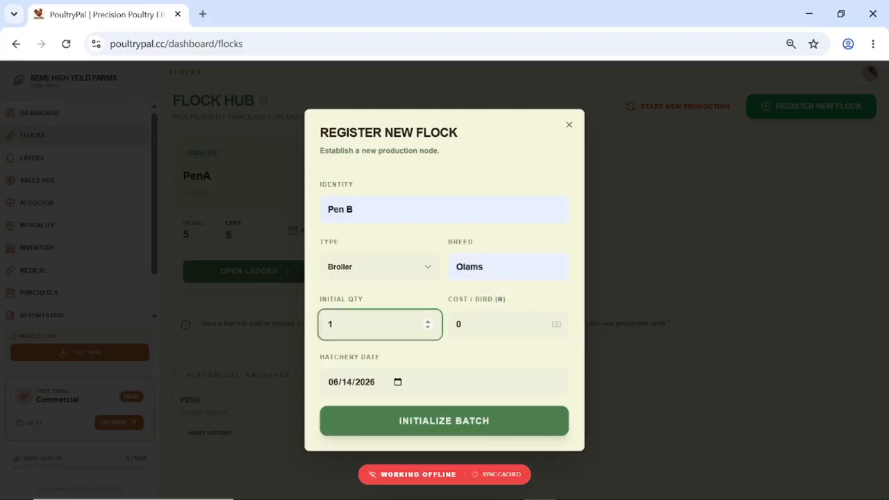
type("00")
key("Tab")
key("BackSpace")
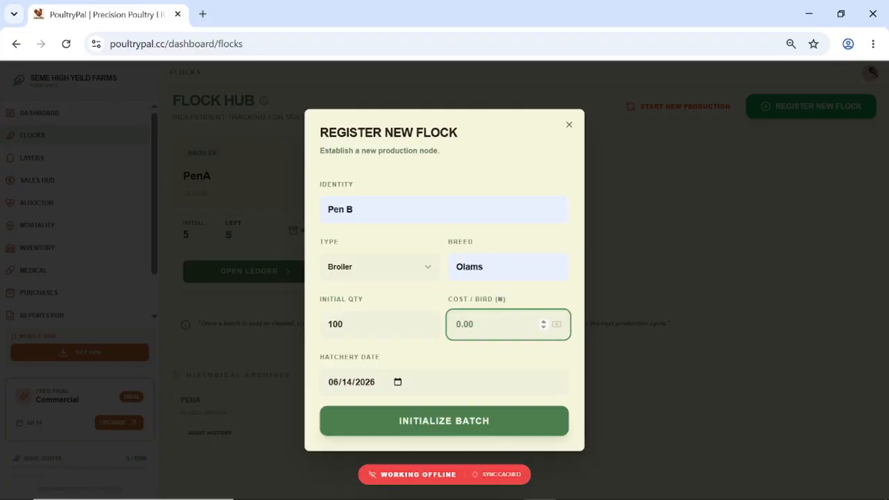
type("1200")
left_click(417, 415)
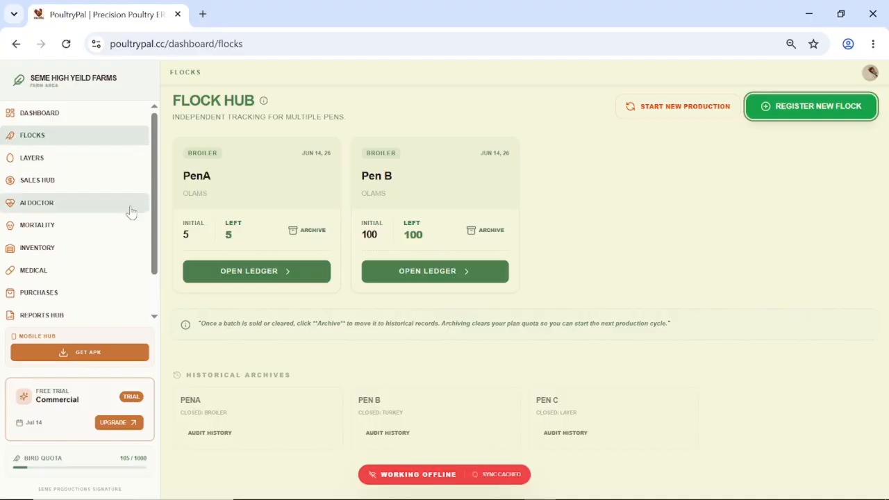
Step: Log a mortality incident of 3 lost birds for the 100-bird Pen B batch, and switch airplane mode off
left_click(94, 233)
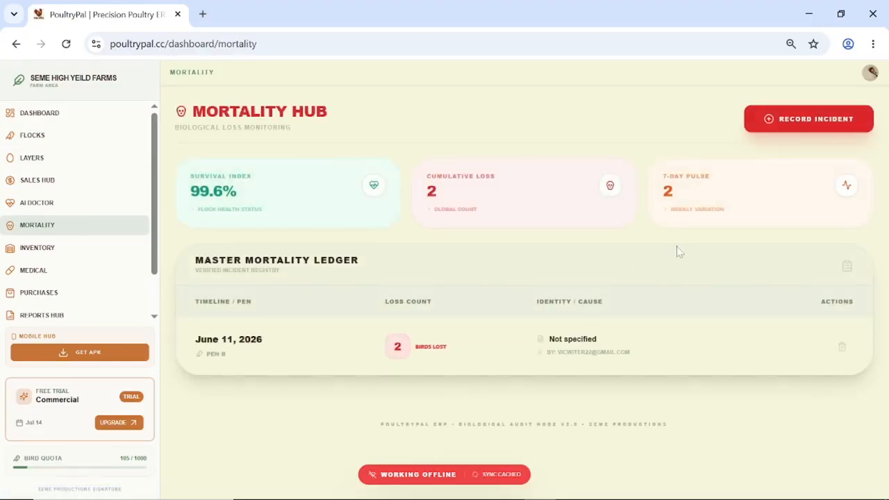
left_click(843, 121)
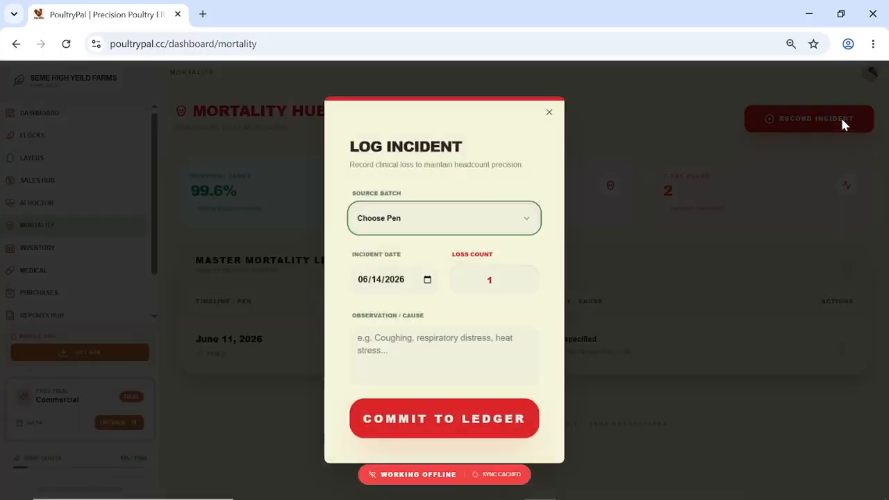
left_click(442, 221)
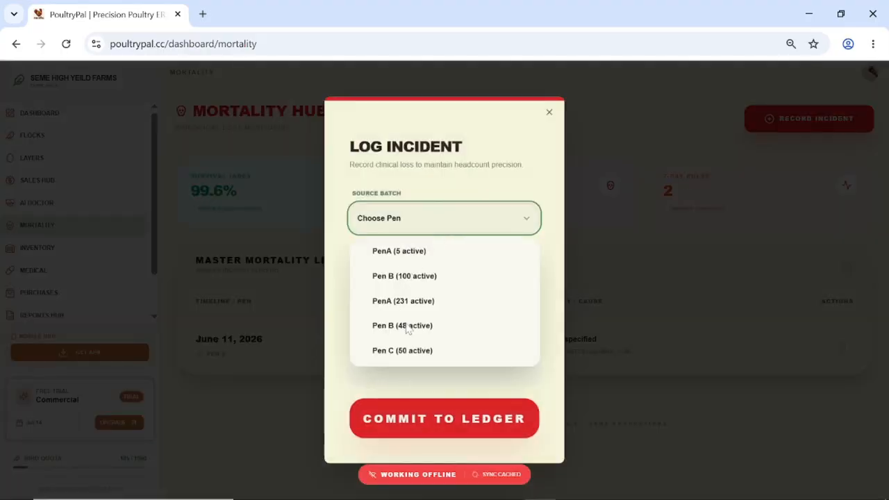
left_click(398, 280)
left_click(483, 280)
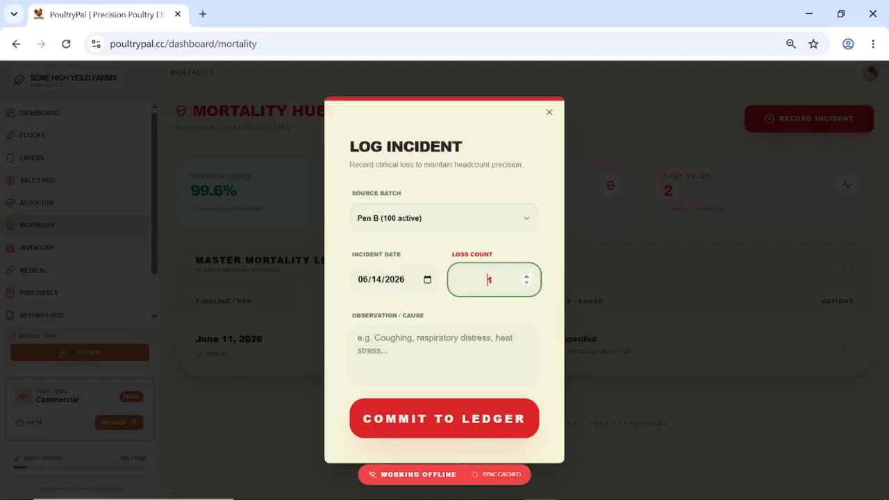
key("Delete")
type("3")
left_click(439, 421)
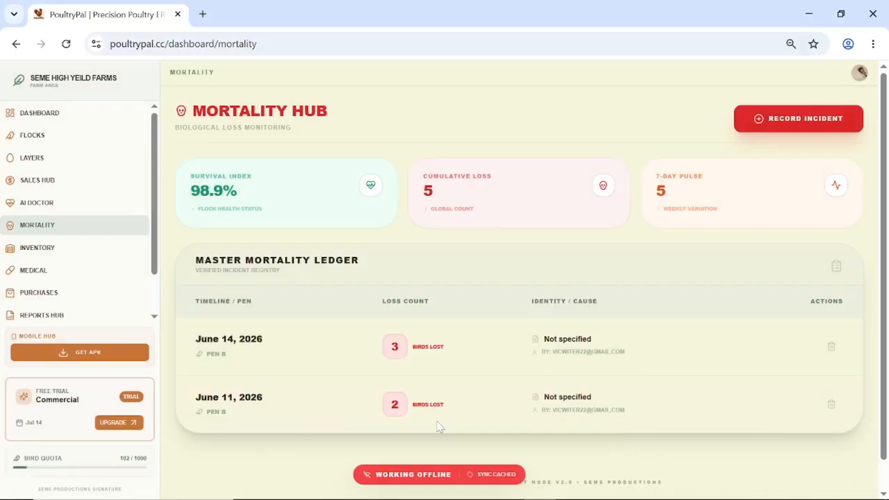
key("XF86RFKill")
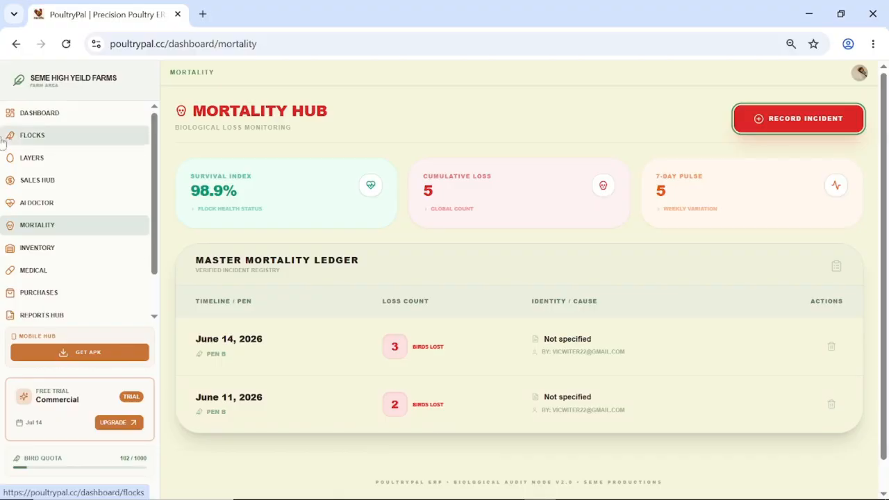
Step: Open the farm settings and look over the regional settings, identity profile, mobile hub and support hub
scroll(3, 143, "down", 1)
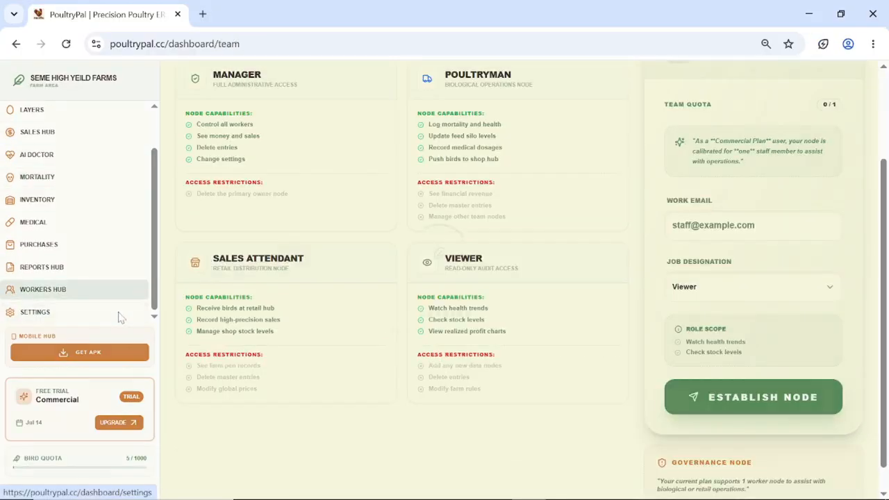
left_click(120, 317)
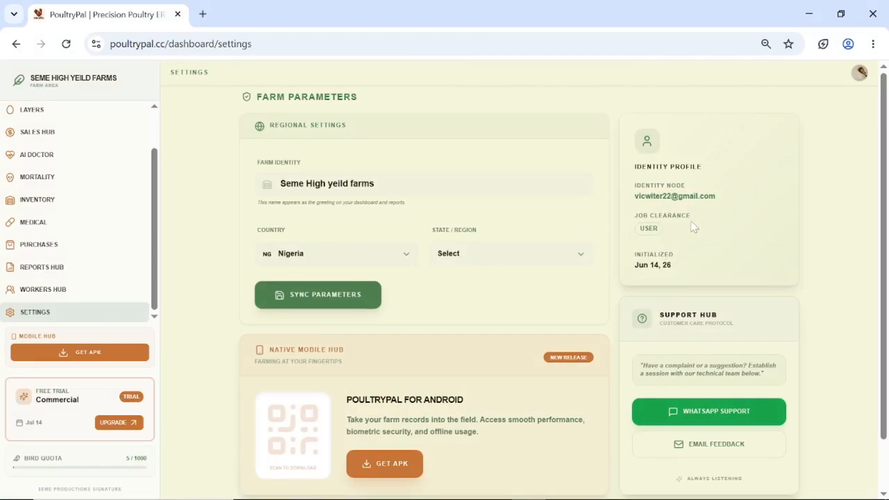
scroll(717, 234, "down", 1)
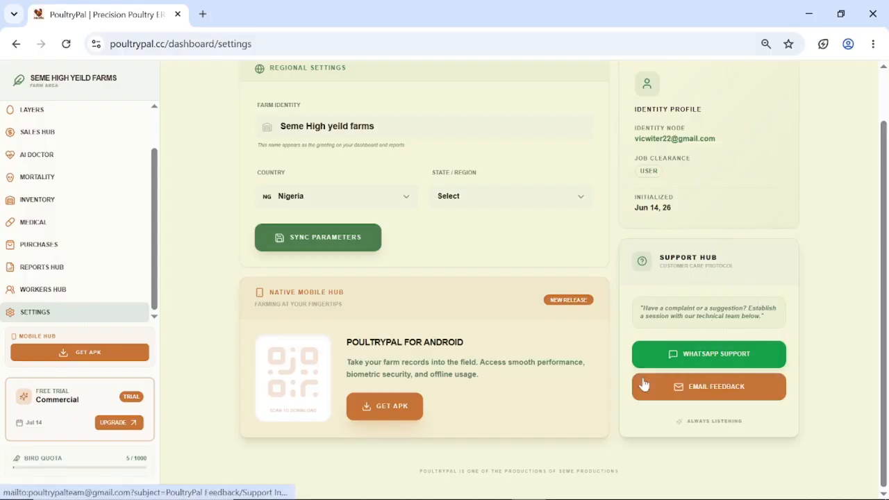
scroll(139, 180, "up", 1)
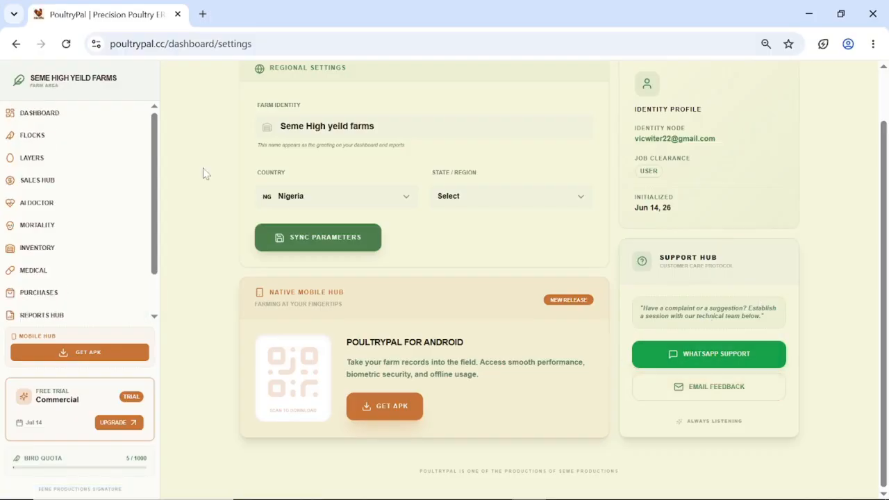